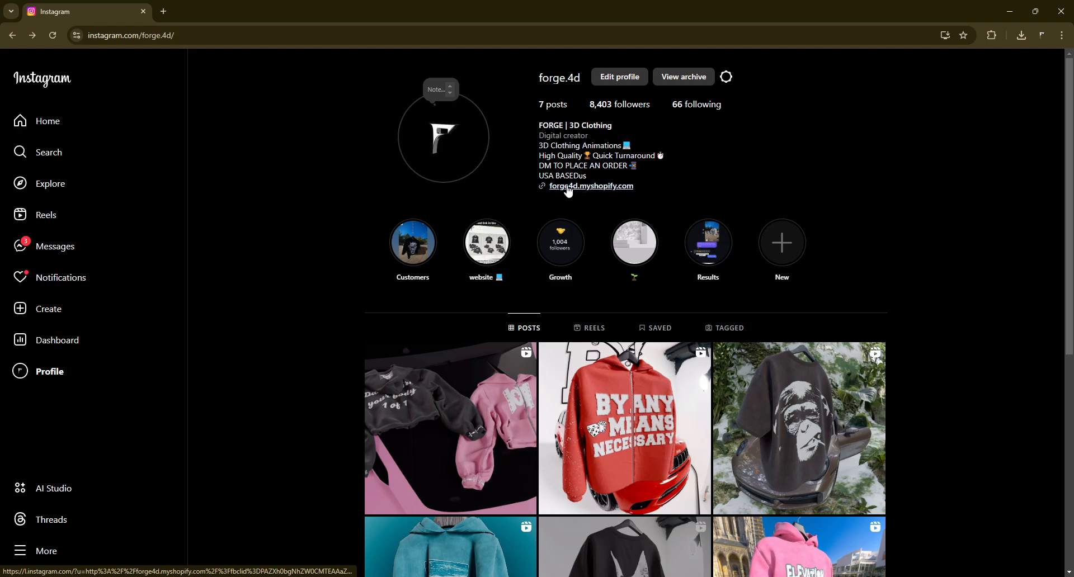
- Open the store link from the Instagram profile and enter the storefront with the store password
click(569, 187)
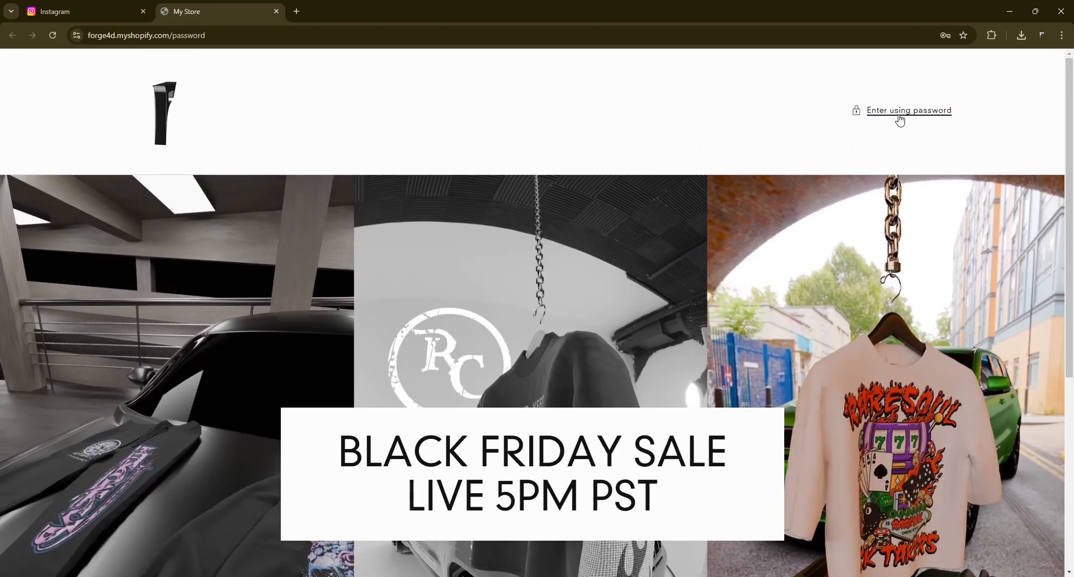
click(899, 105)
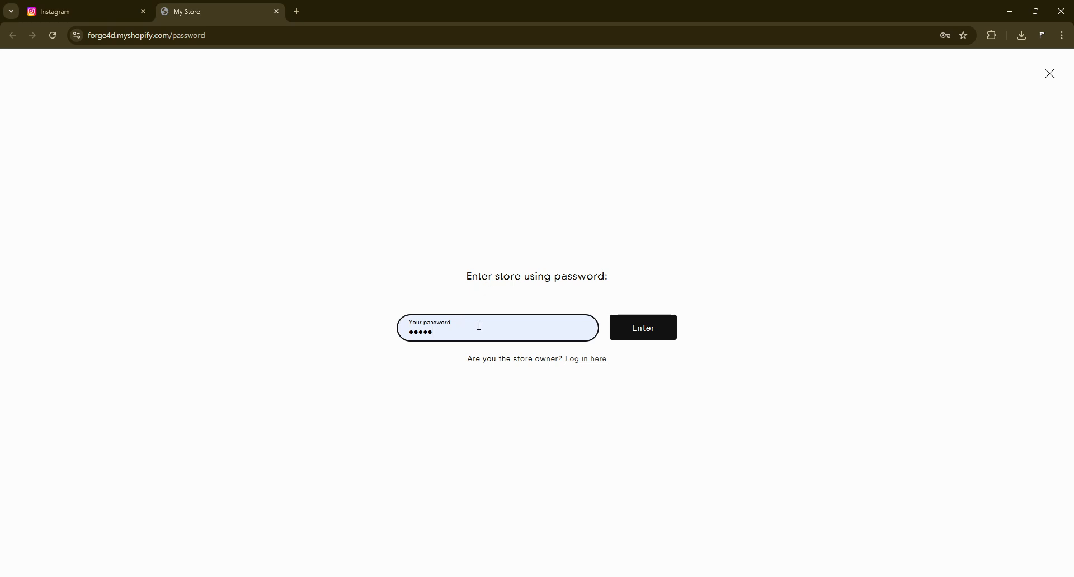
click(662, 330)
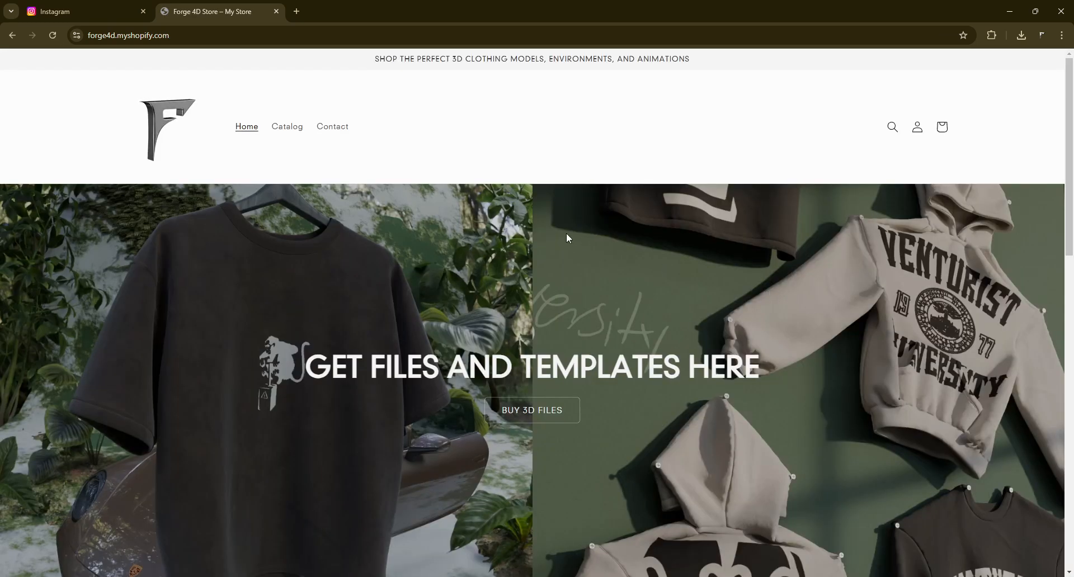
- Scroll through the store's home page to review its sections
scroll(566, 235, down, 2)
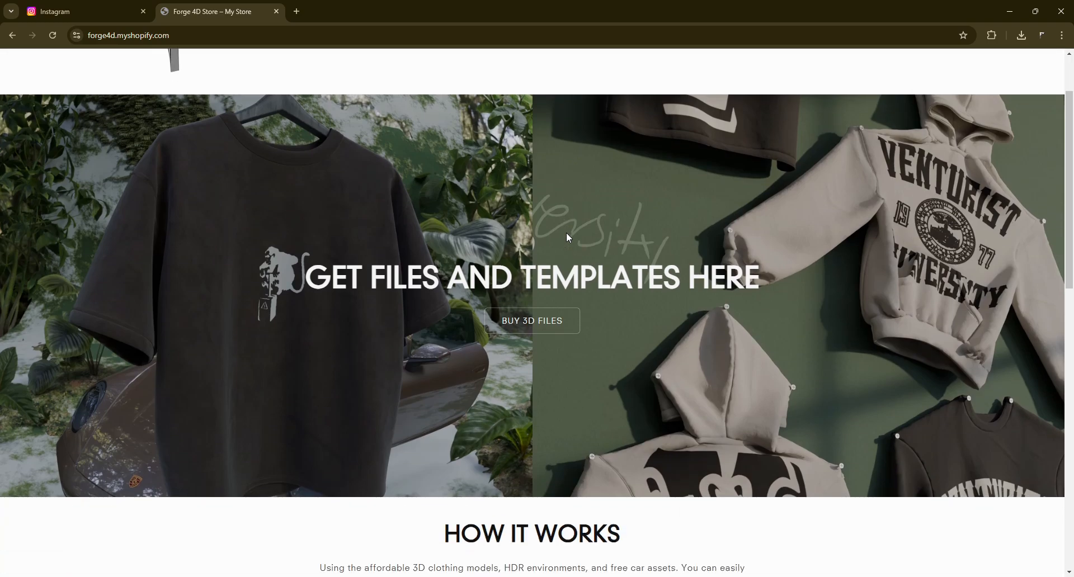
scroll(558, 253, up, 2)
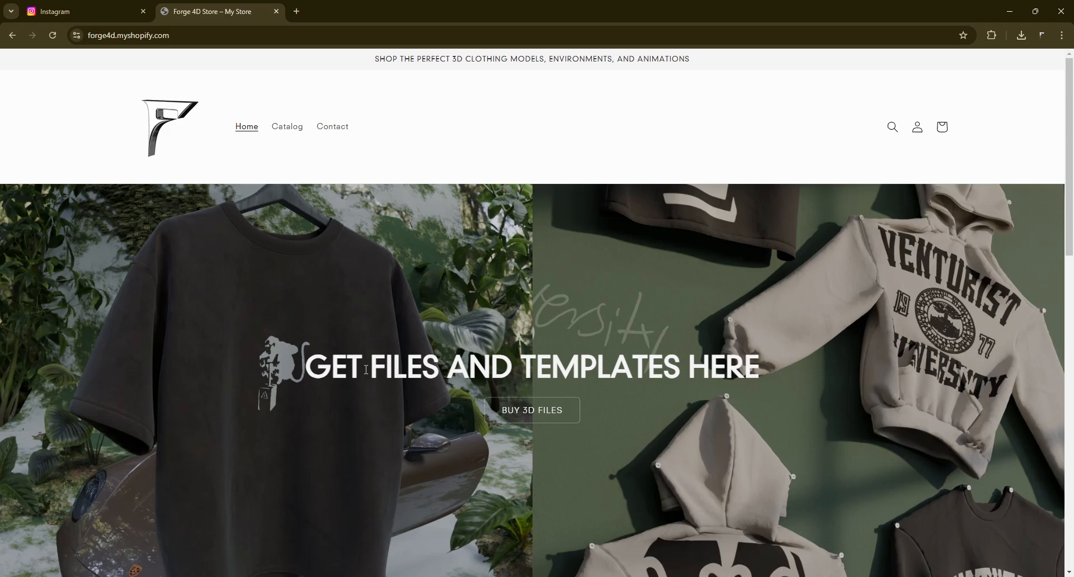
scroll(594, 362, down, 1)
scroll(578, 317, down, 3)
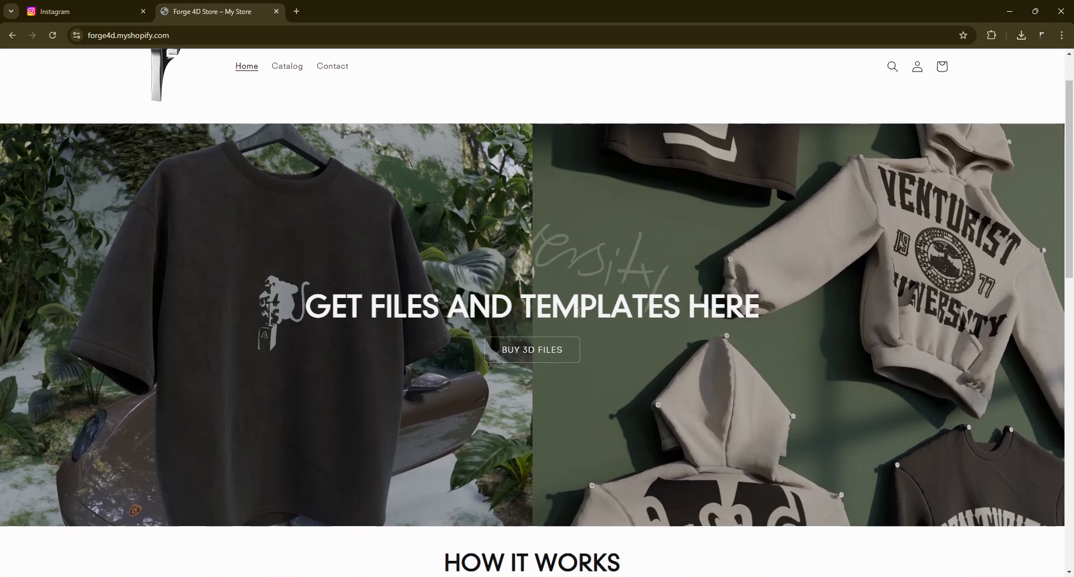
scroll(579, 316, down, 2)
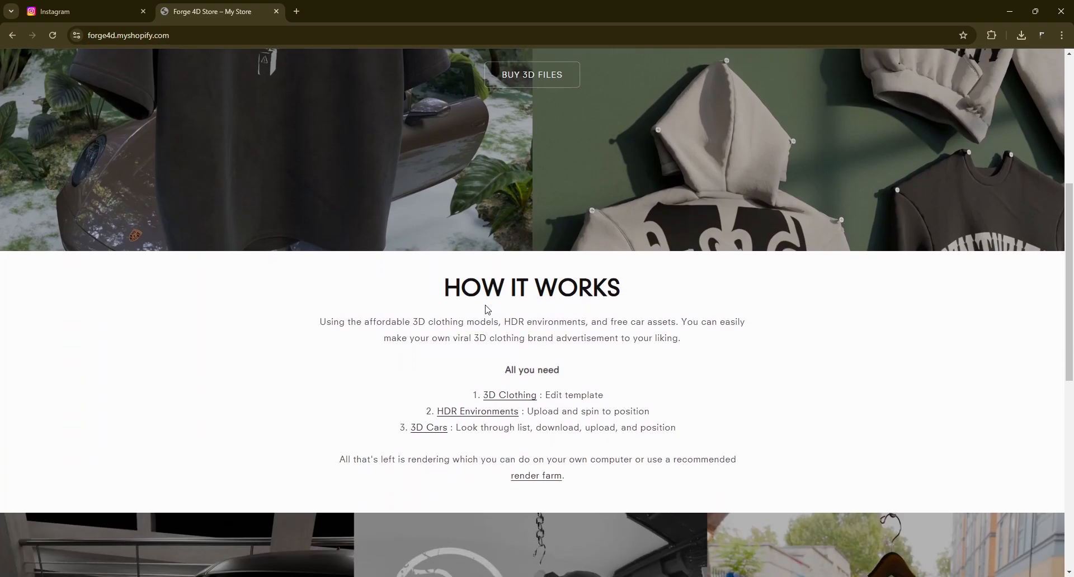
scroll(455, 290, down, 5)
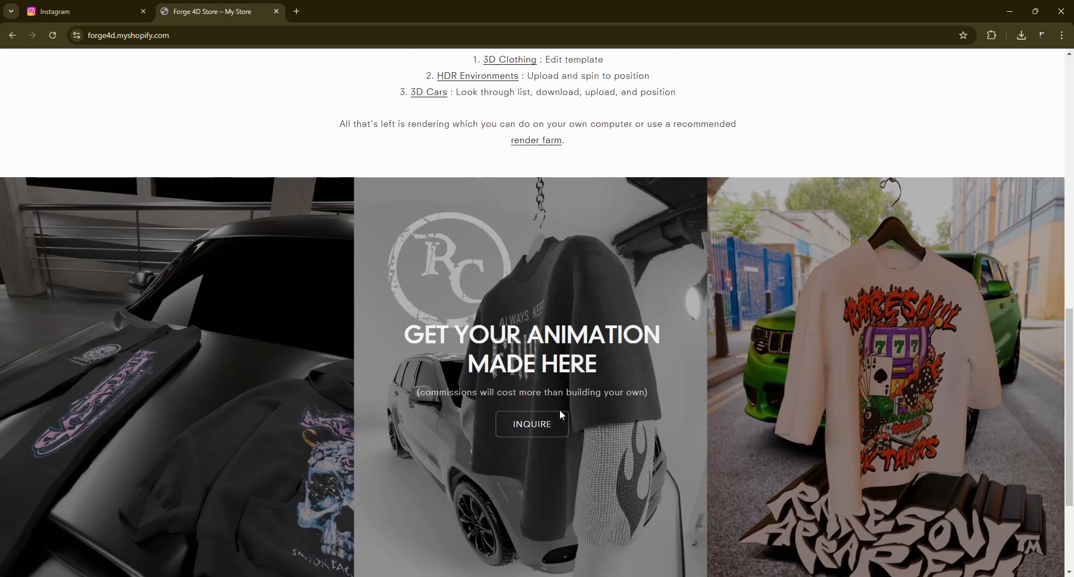
scroll(482, 371, down, 2)
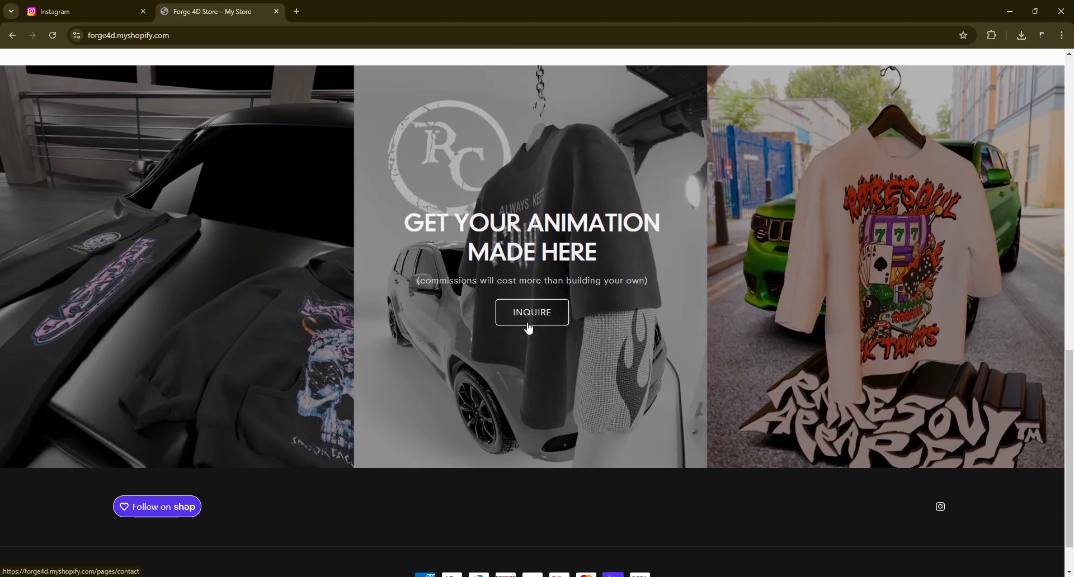
scroll(569, 378, up, 15)
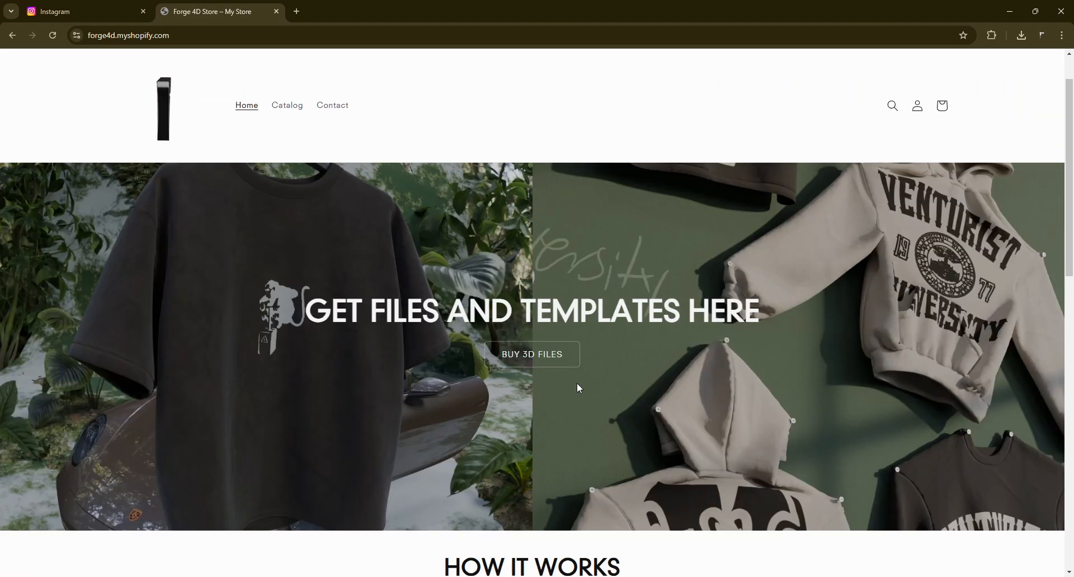
scroll(575, 399, down, 2)
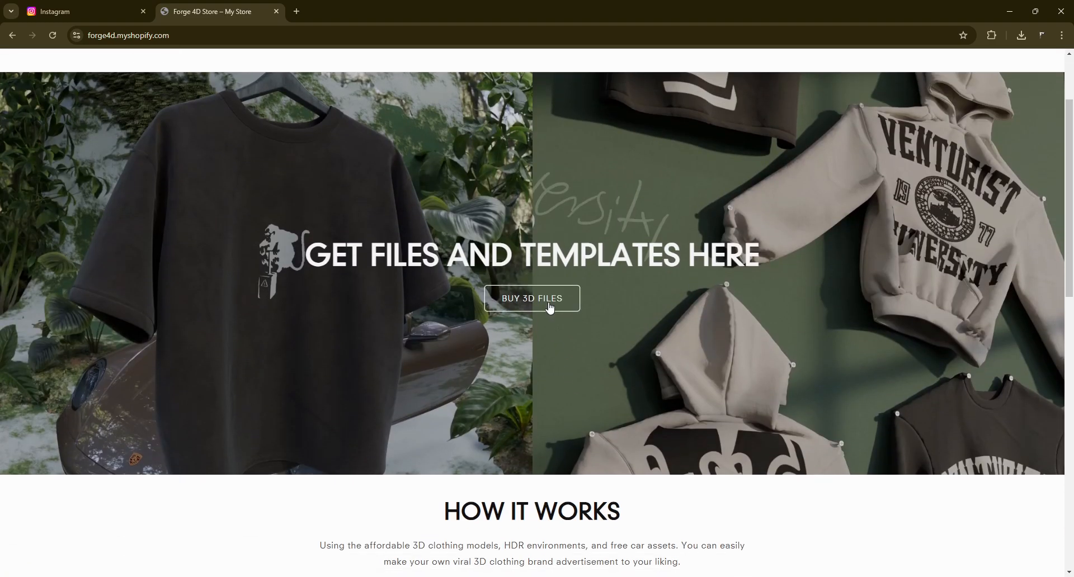
- Open the product catalog from the home banner, then return to the home page's How It Works section
scroll(547, 352, down, 10)
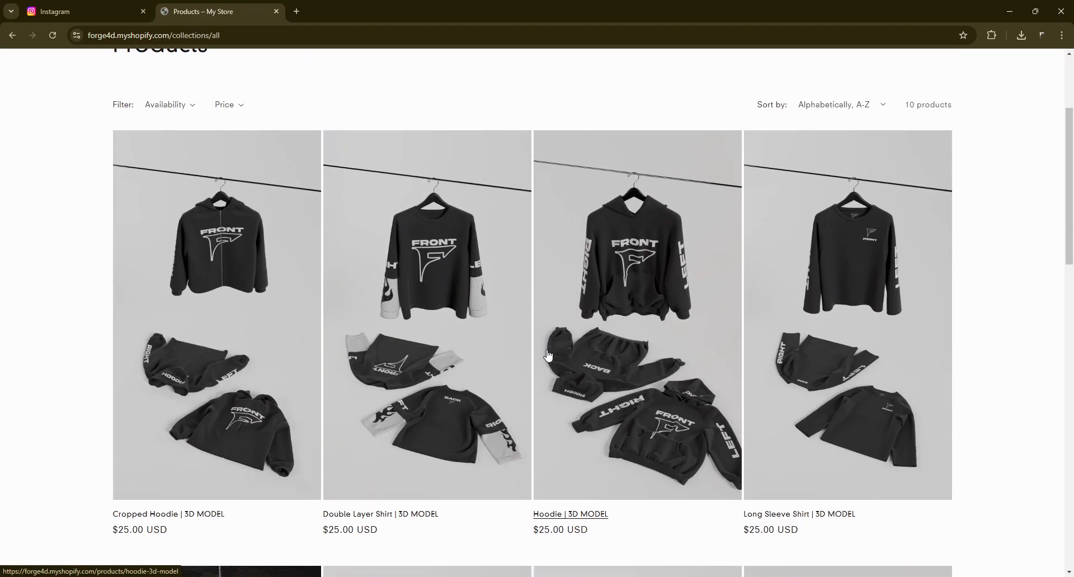
scroll(547, 354, up, 10)
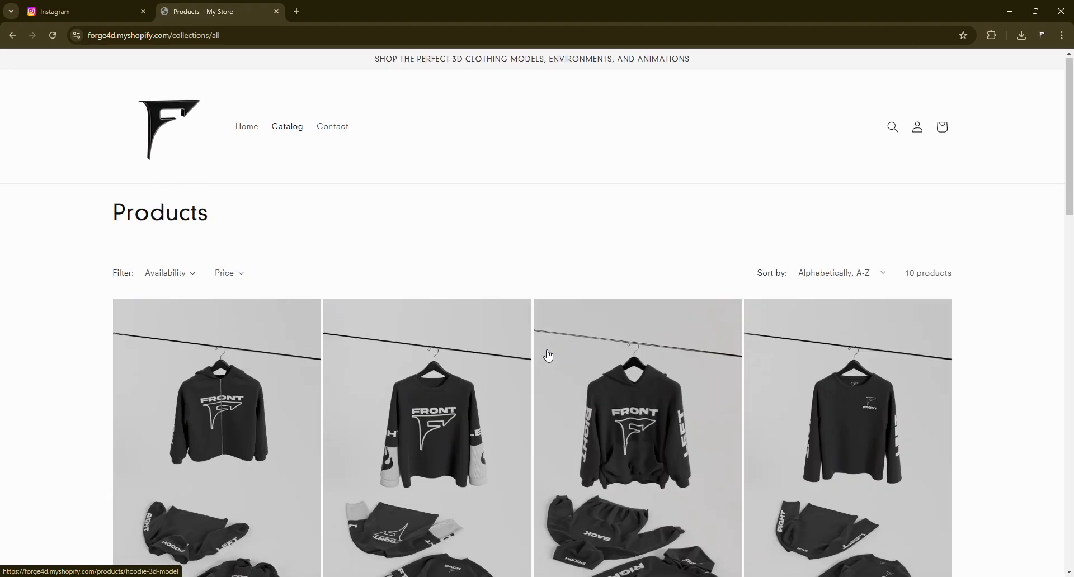
click(246, 126)
scroll(505, 343, down, 8)
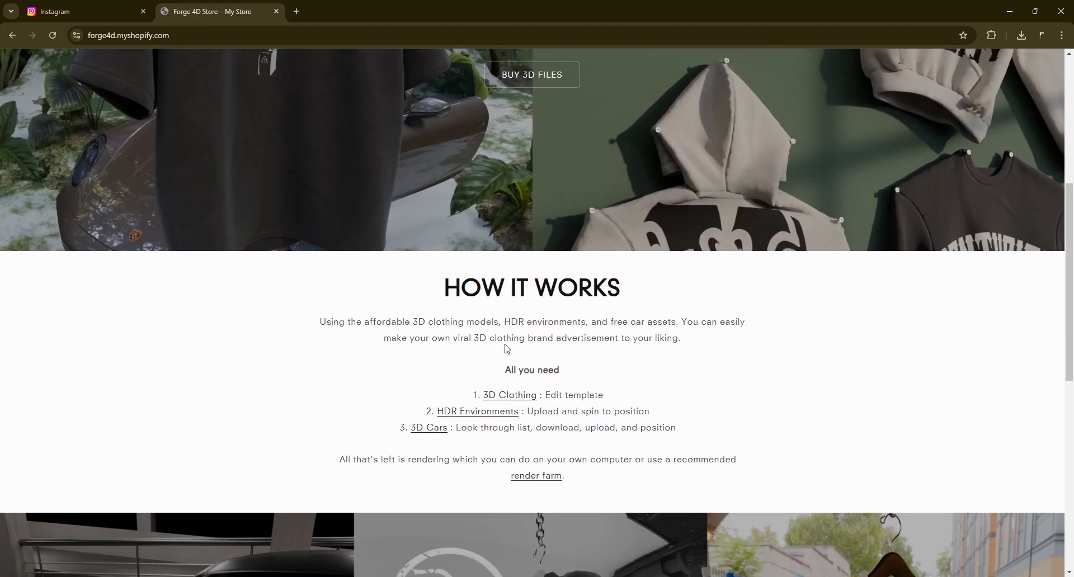
scroll(505, 348, up, 2)
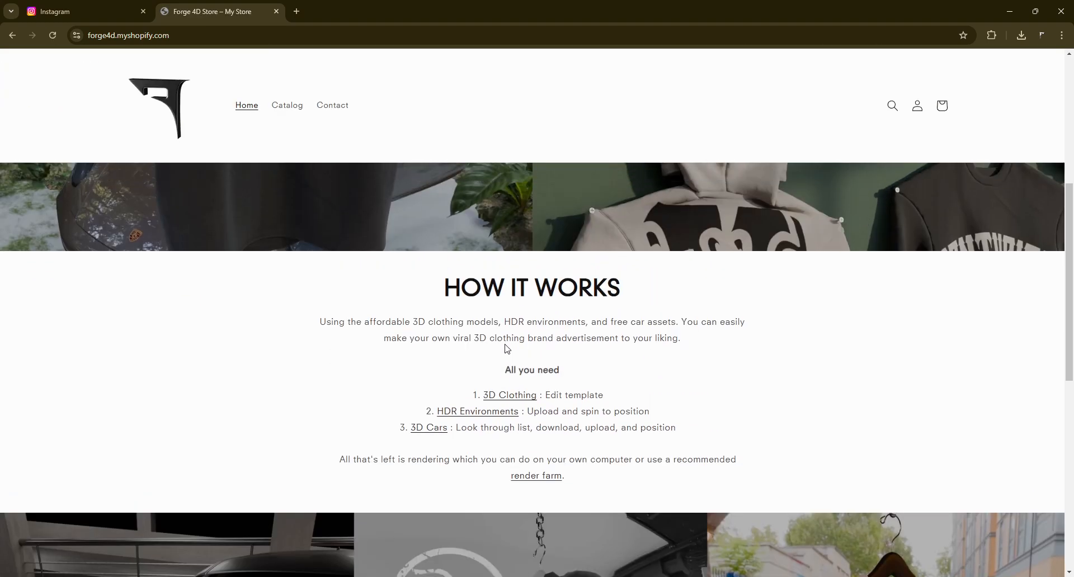
- Open the 3D Clothing collection in a new tab, browse its models, and return to the home tab
click(505, 400)
scroll(501, 401, down, 2)
scroll(502, 400, down, 3)
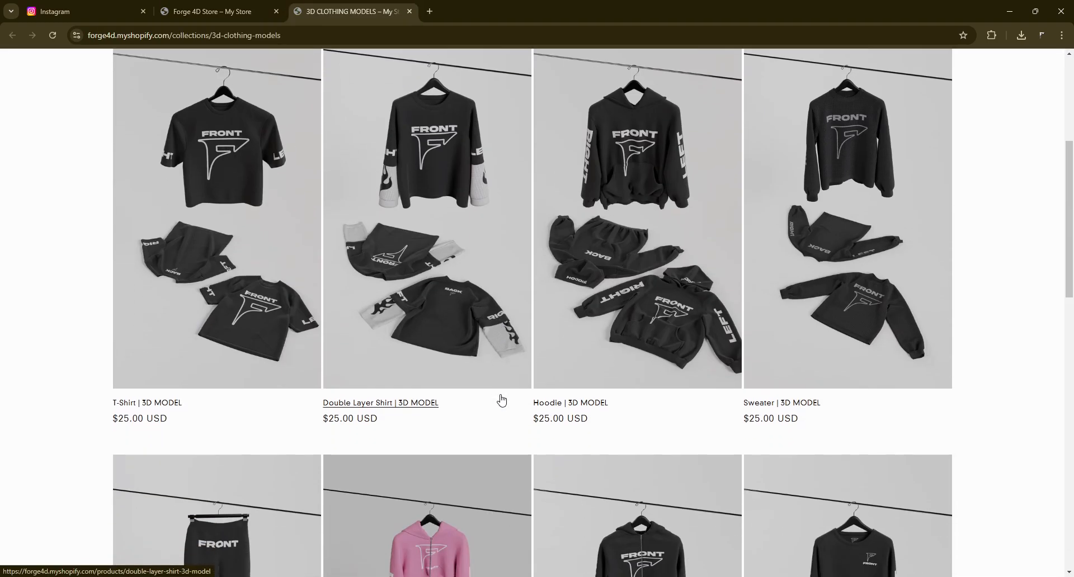
click(199, 6)
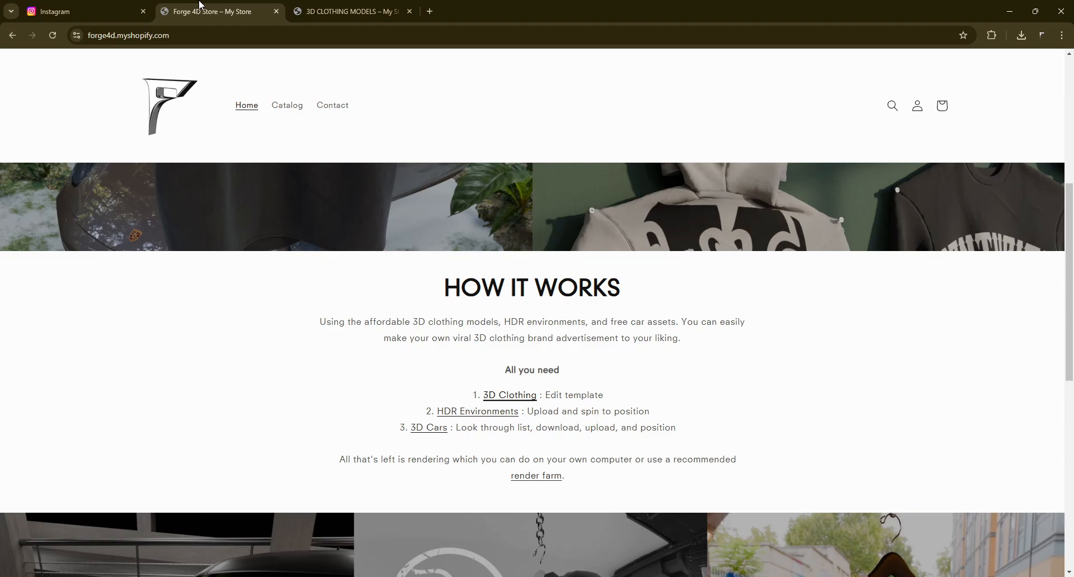
- Open the HDR Environments collection in a new tab, browse it, and return to the home tab
click(506, 413)
scroll(411, 381, down, 2)
scroll(411, 380, down, 2)
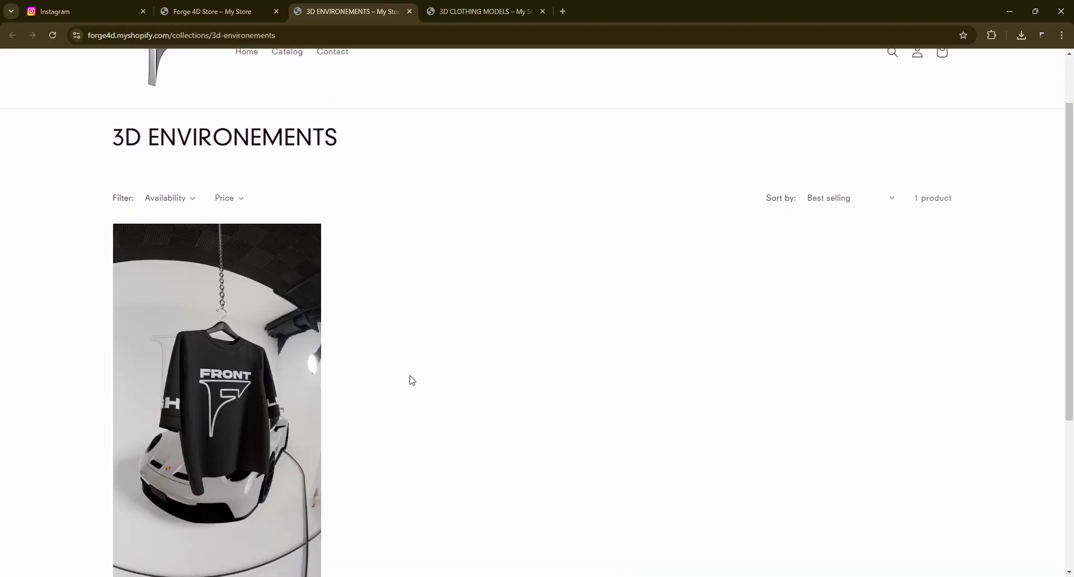
click(212, 11)
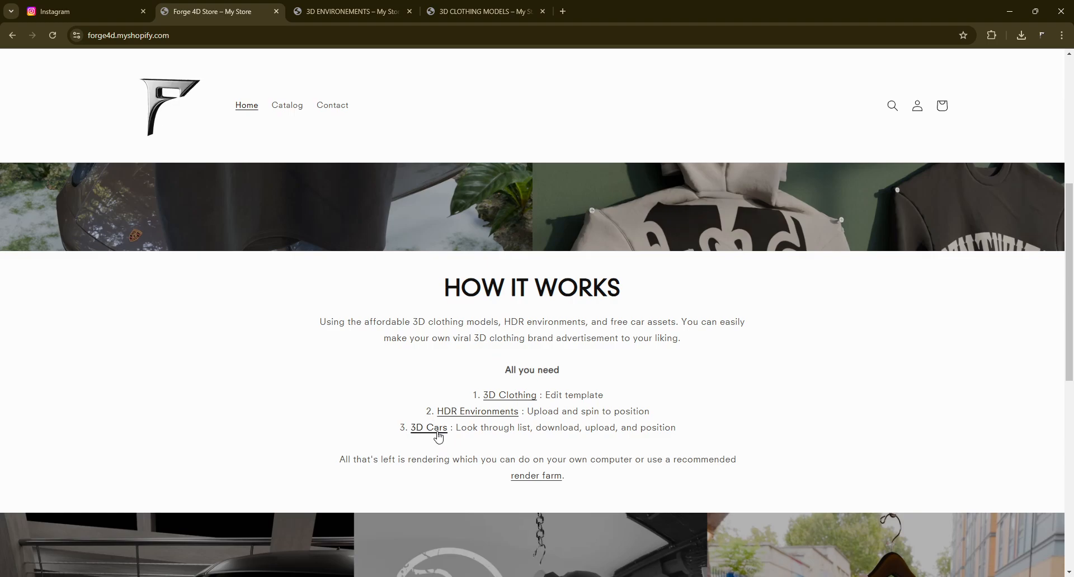
click(385, 8)
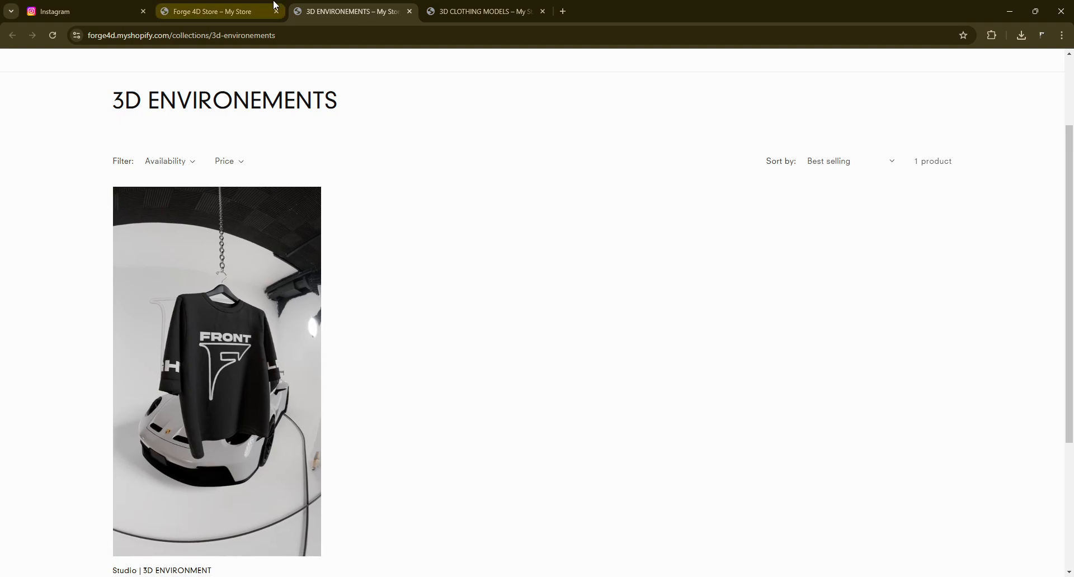
click(250, 5)
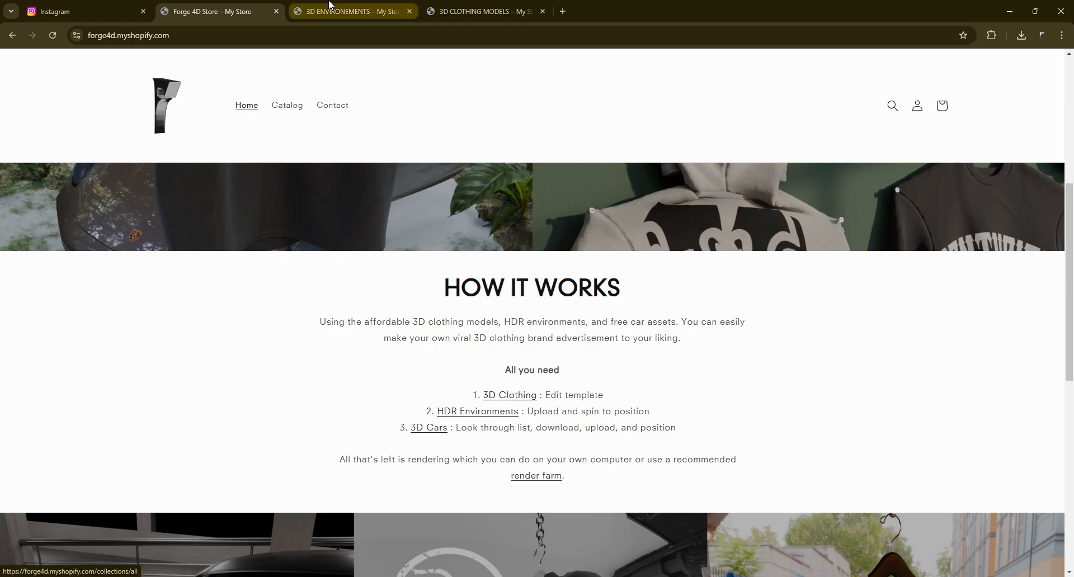
click(346, 11)
- Browse the 3D clothing models collection and open the Sweater 3D model product page
click(434, 8)
scroll(576, 346, down, 8)
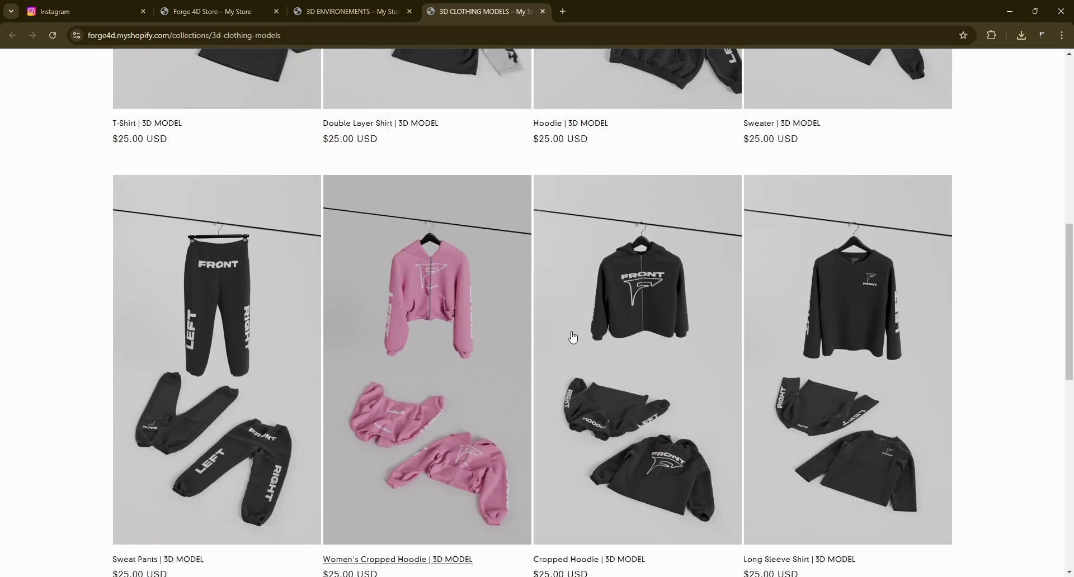
scroll(314, 469, up, 10)
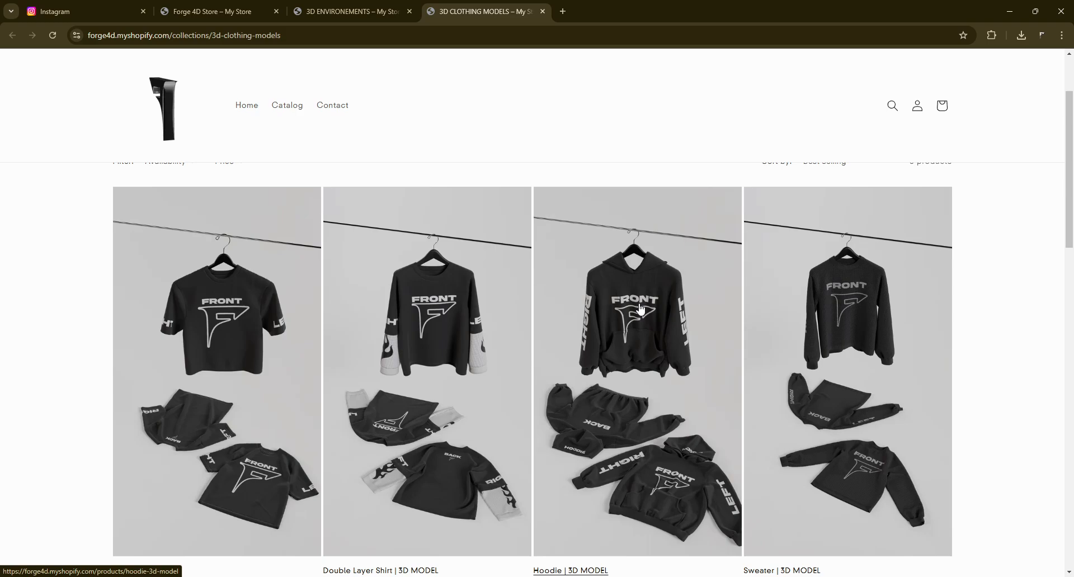
scroll(640, 308, down, 1)
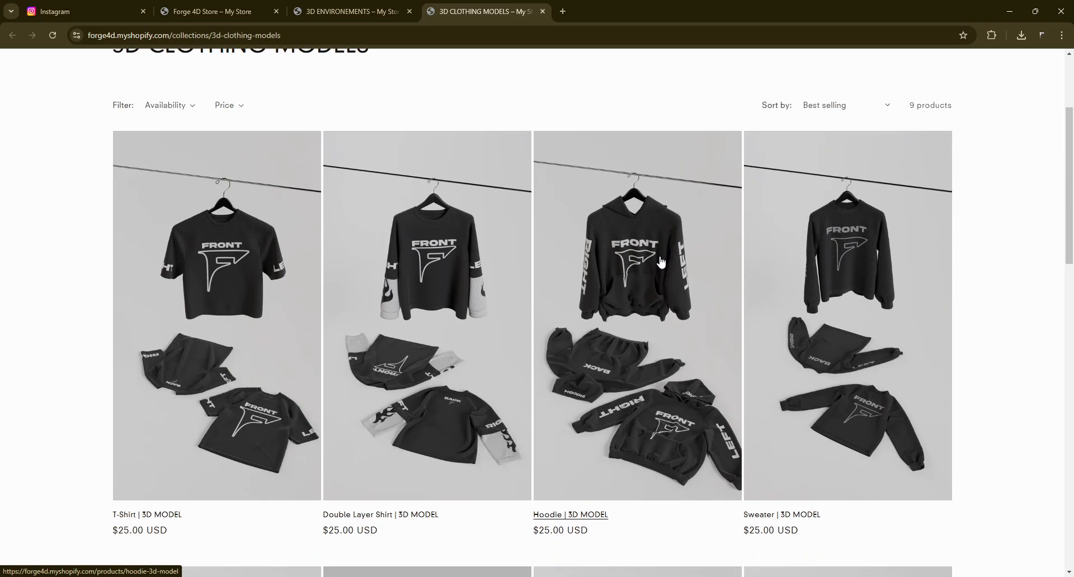
scroll(661, 262, down, 1)
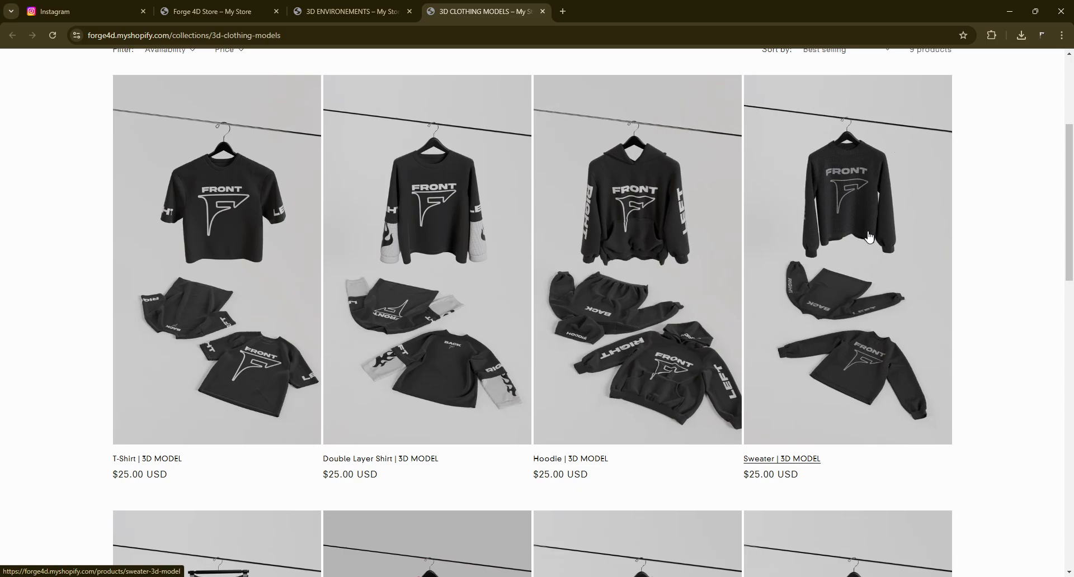
click(873, 177)
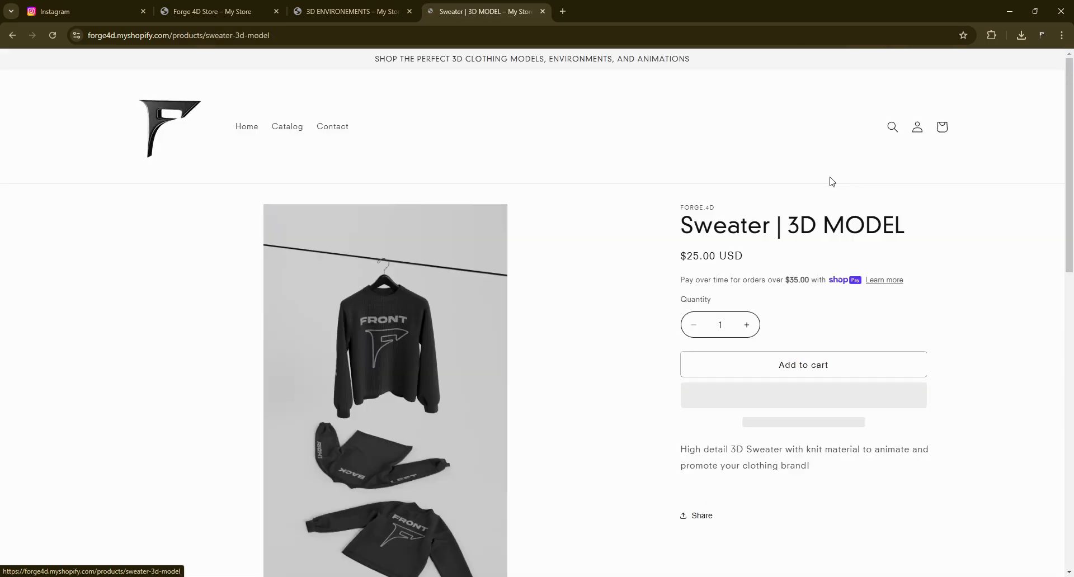
- Review the Sweater product page and go to the full catalog
scroll(516, 310, down, 8)
scroll(280, 347, up, 8)
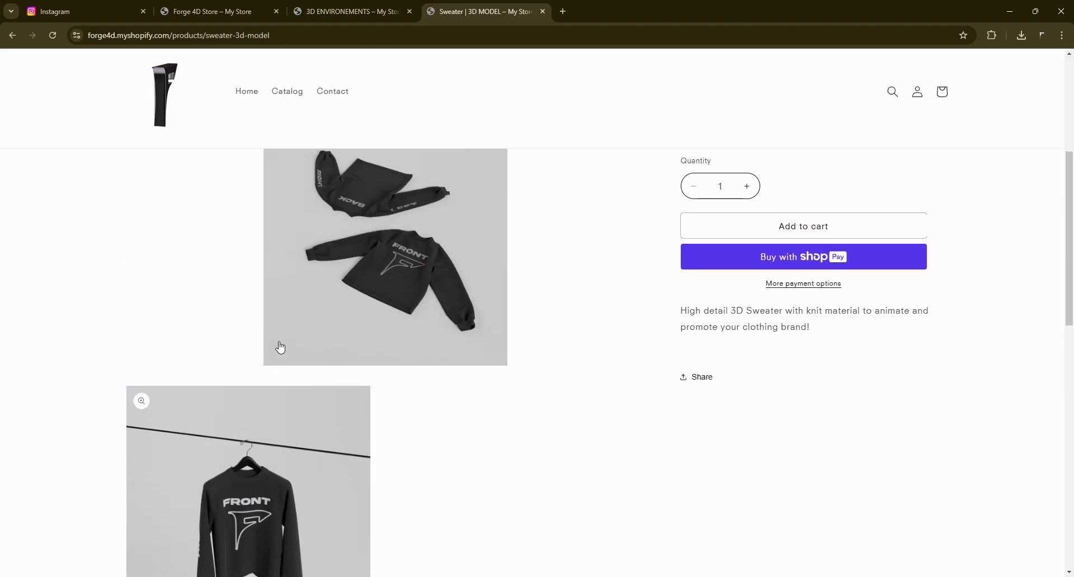
click(287, 127)
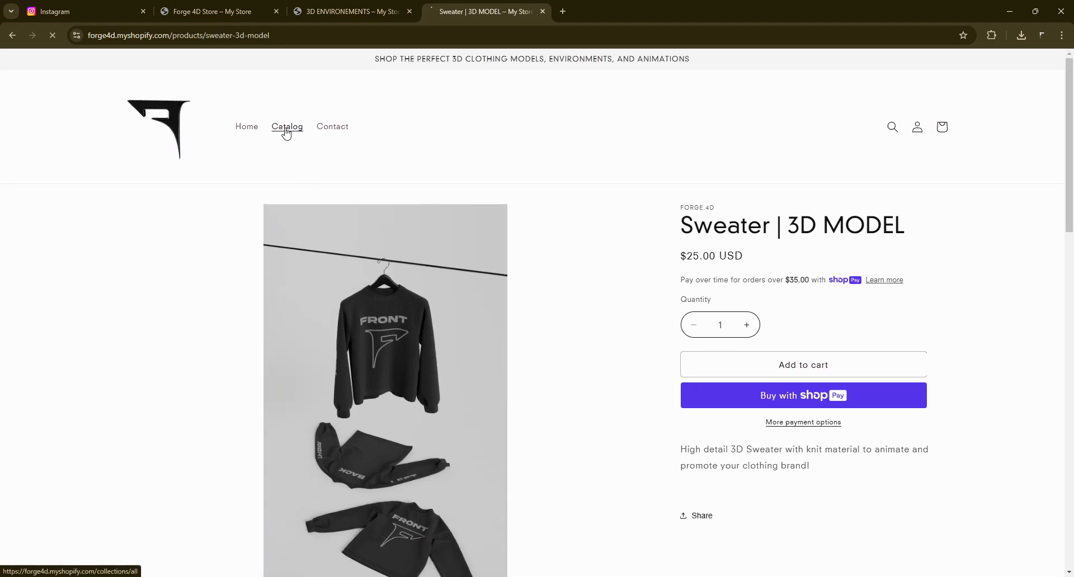
- Scroll through all products in the catalog
scroll(676, 257, down, 2)
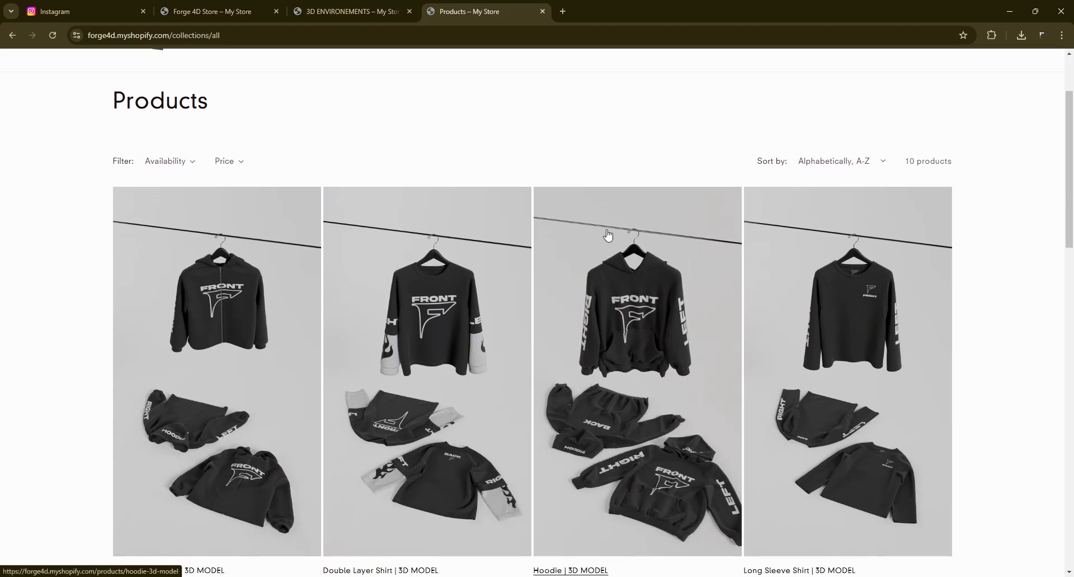
scroll(608, 235, down, 13)
scroll(256, 280, up, 3)
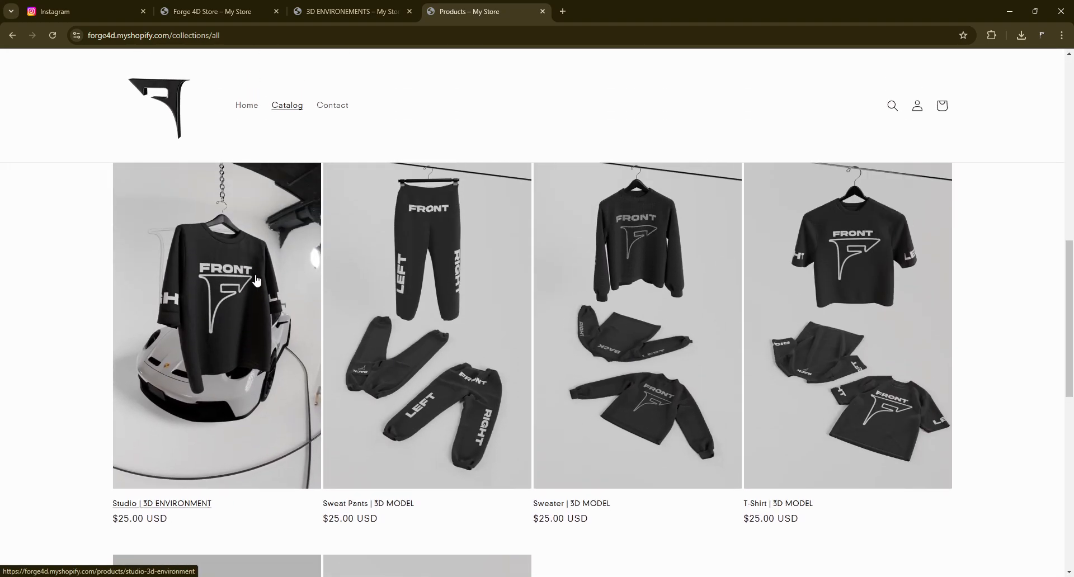
scroll(255, 280, up, 2)
scroll(217, 353, down, 2)
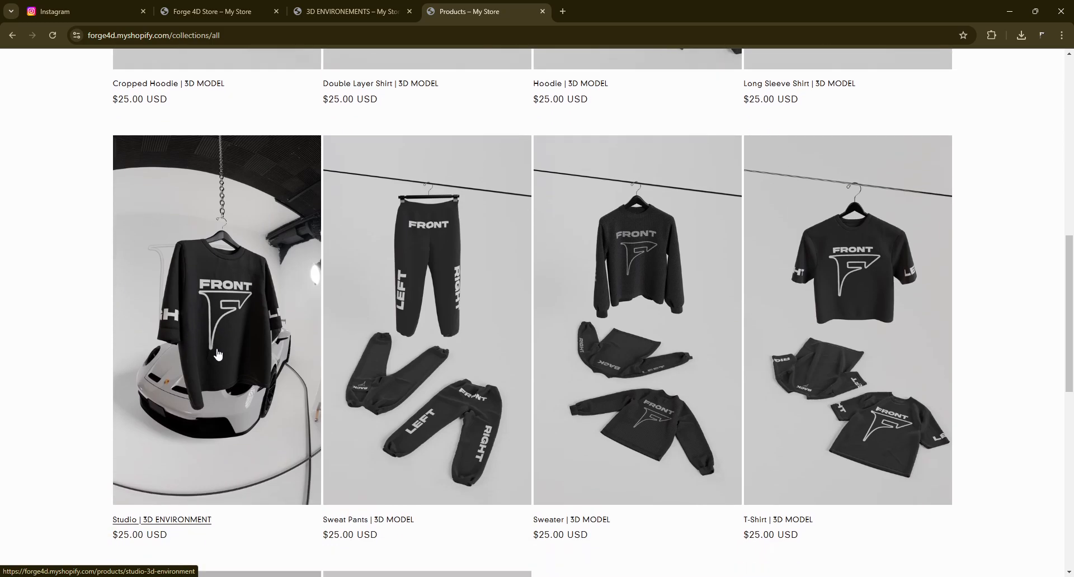
scroll(217, 354, down, 1)
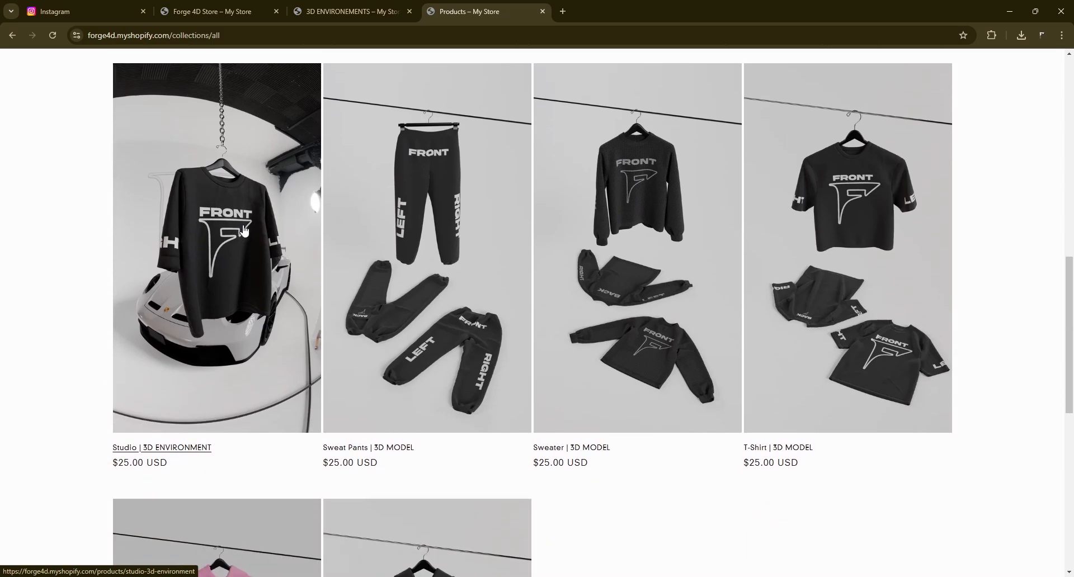
scroll(193, 287, up, 7)
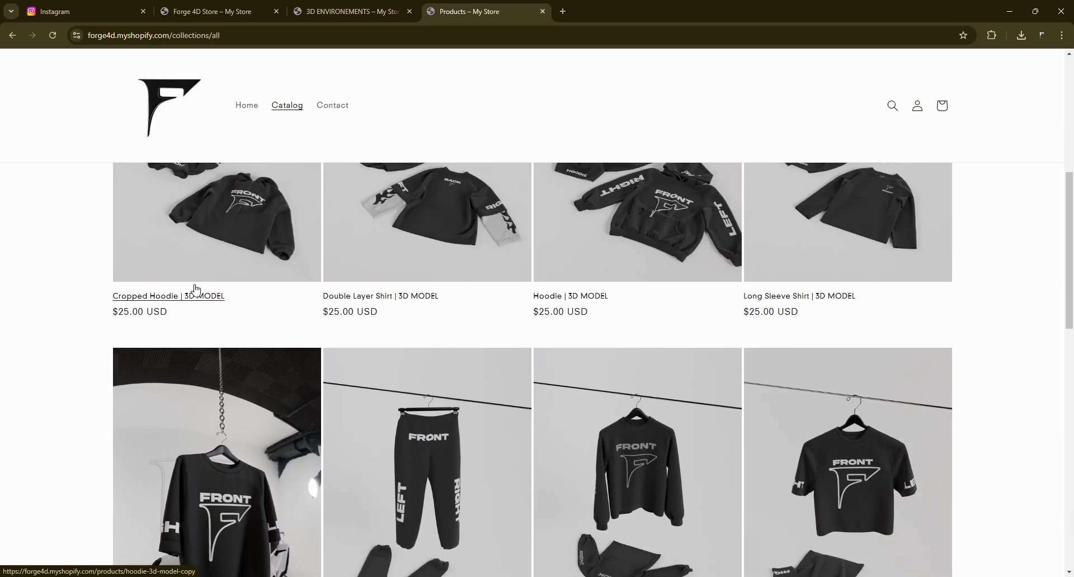
scroll(196, 290, up, 2)
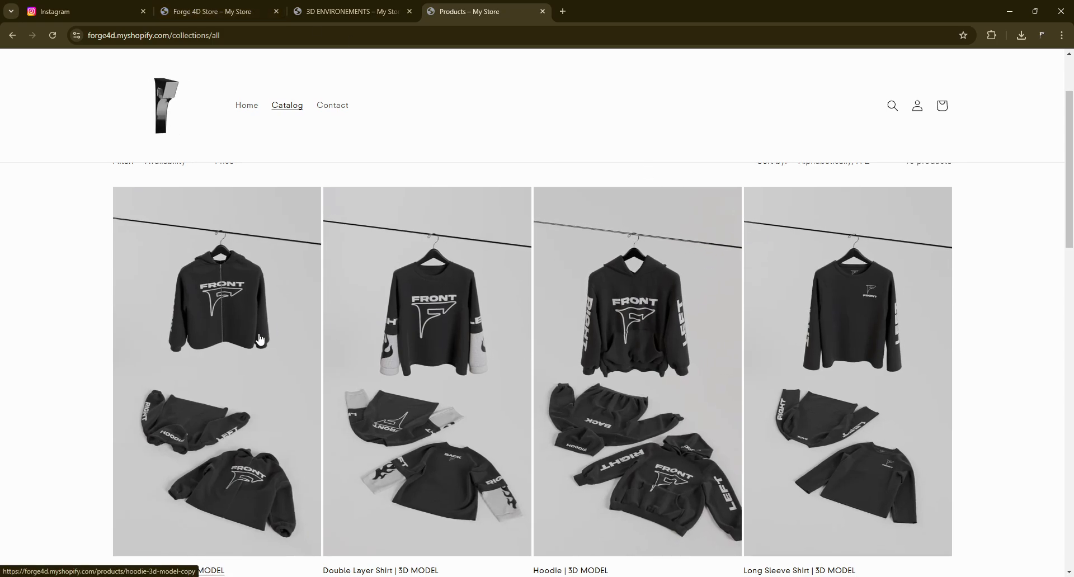
- Switch to File Explorer showing the video stuff folder
key(alt+Tab)
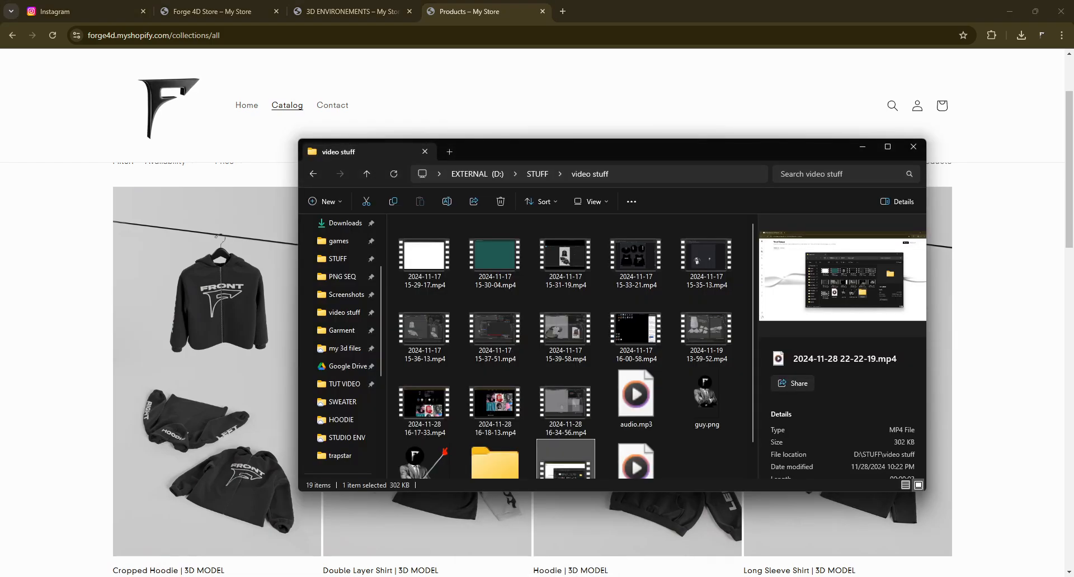
- Open the HOODIE folder inside my 3d files on Google Drive and review its contents
click(337, 350)
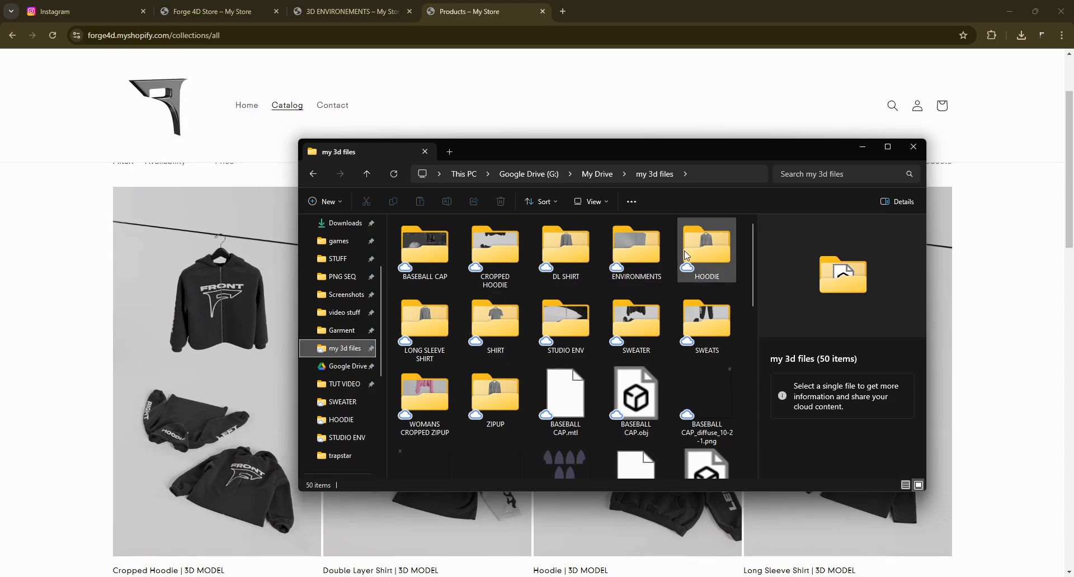
double_click(724, 257)
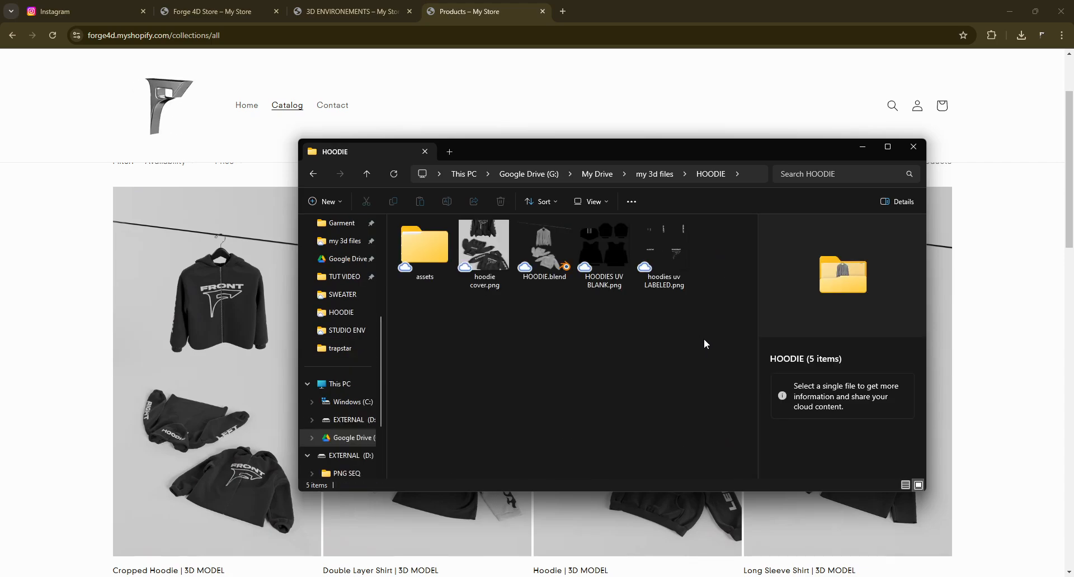
drag(704, 339, 478, 235)
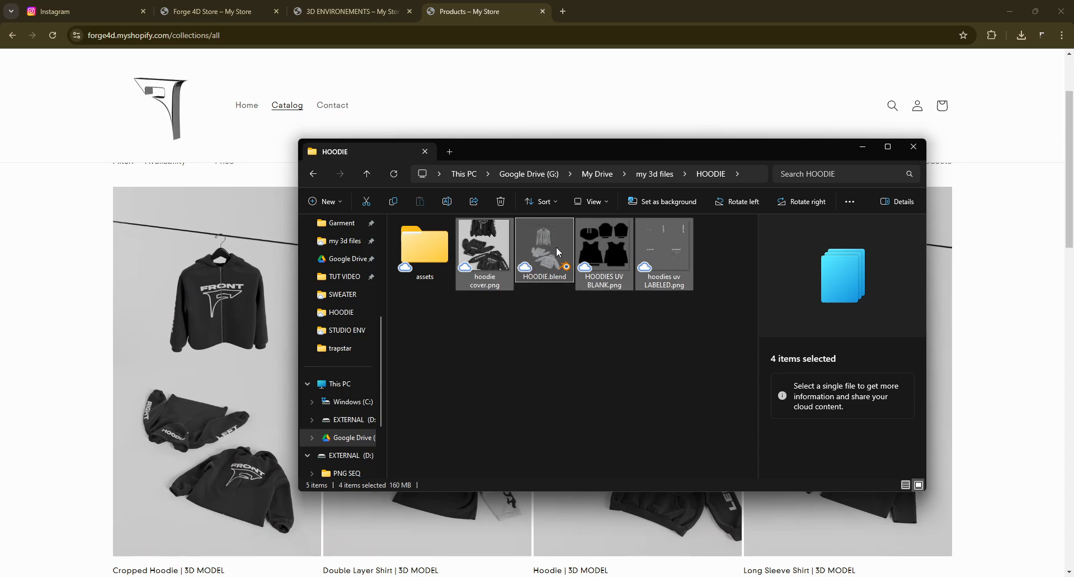
click(559, 322)
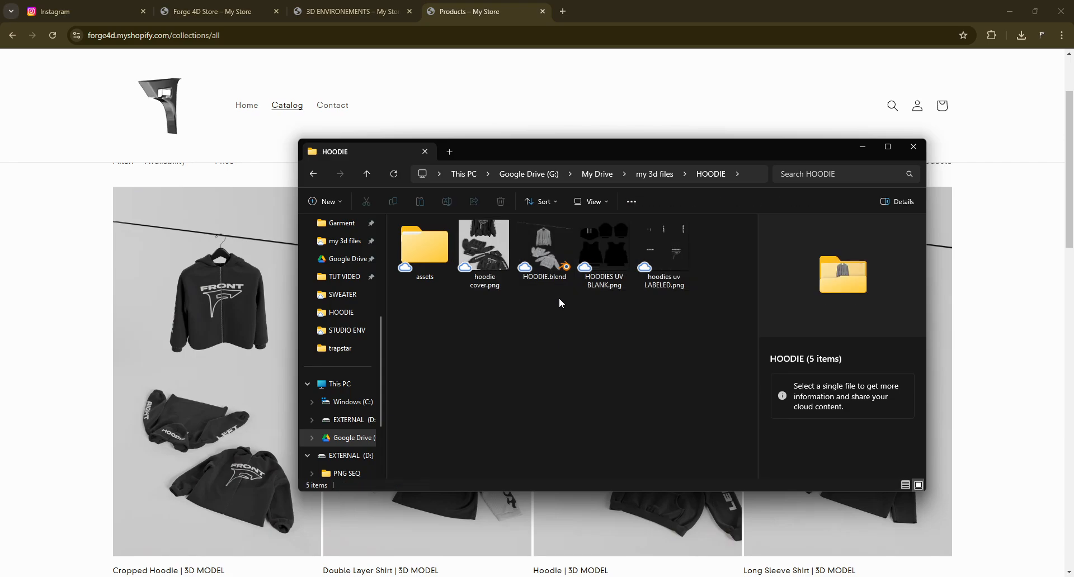
- Preview the HOODIES UV BLANK, hoodies uv LABELED and hoodie cover images in the photo viewer
double_click(598, 240)
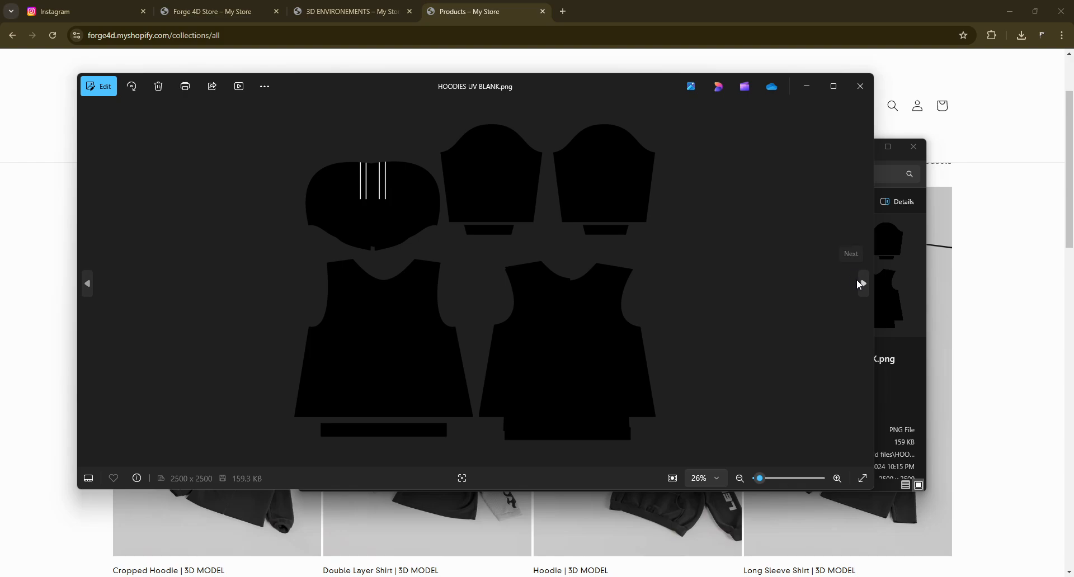
click(862, 284)
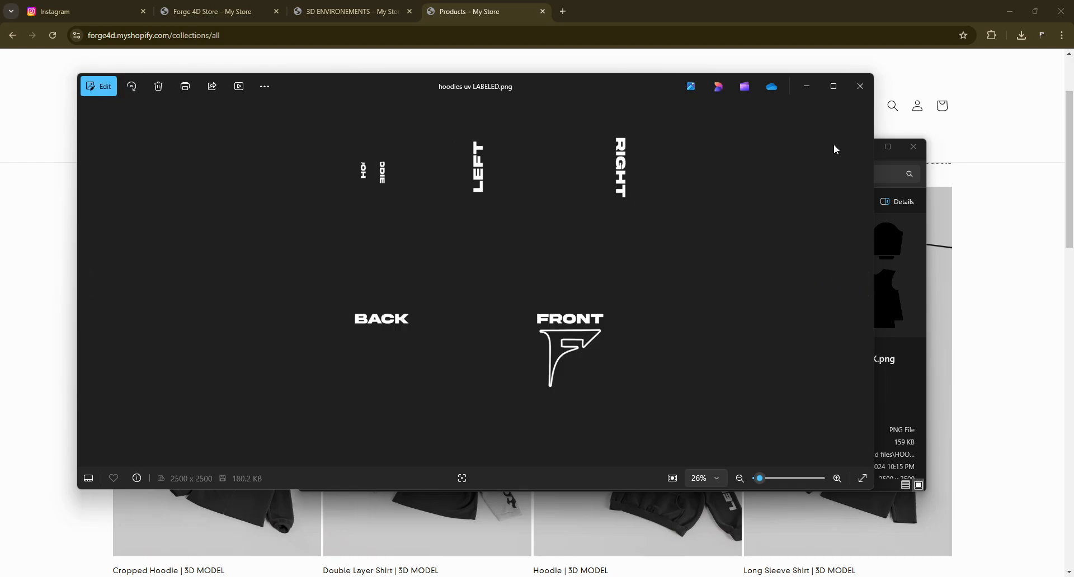
click(866, 94)
double_click(473, 257)
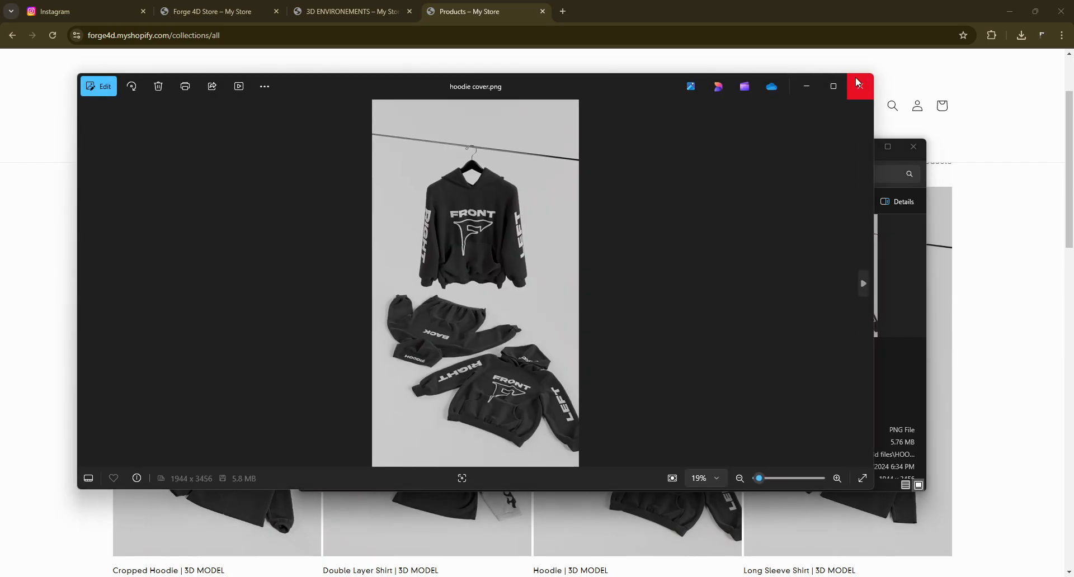
click(853, 79)
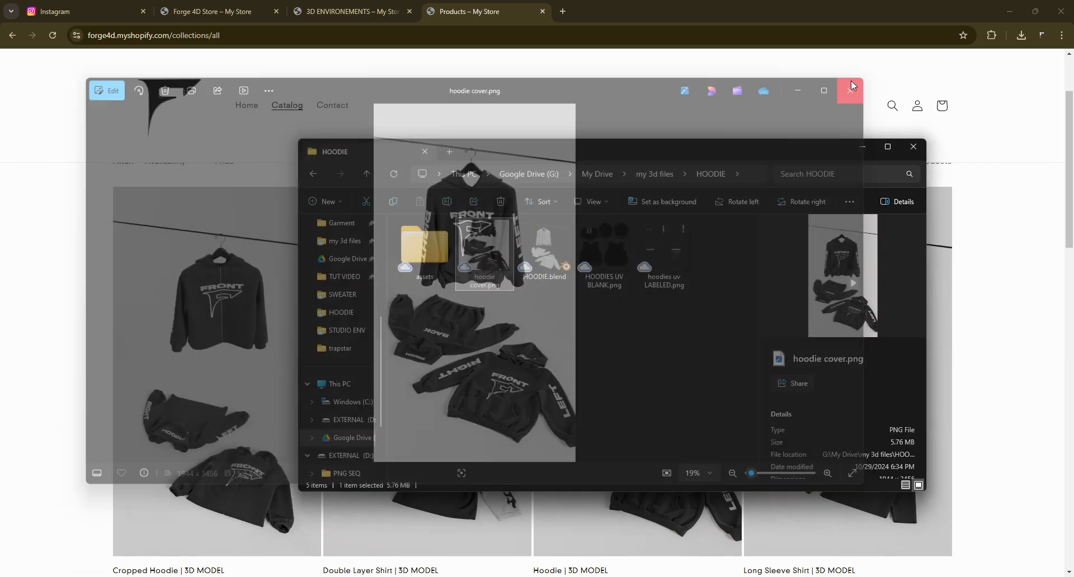
- Open HOODIE.blend in Blender and inspect the hanging and flat hoodie models in the viewport
double_click(543, 235)
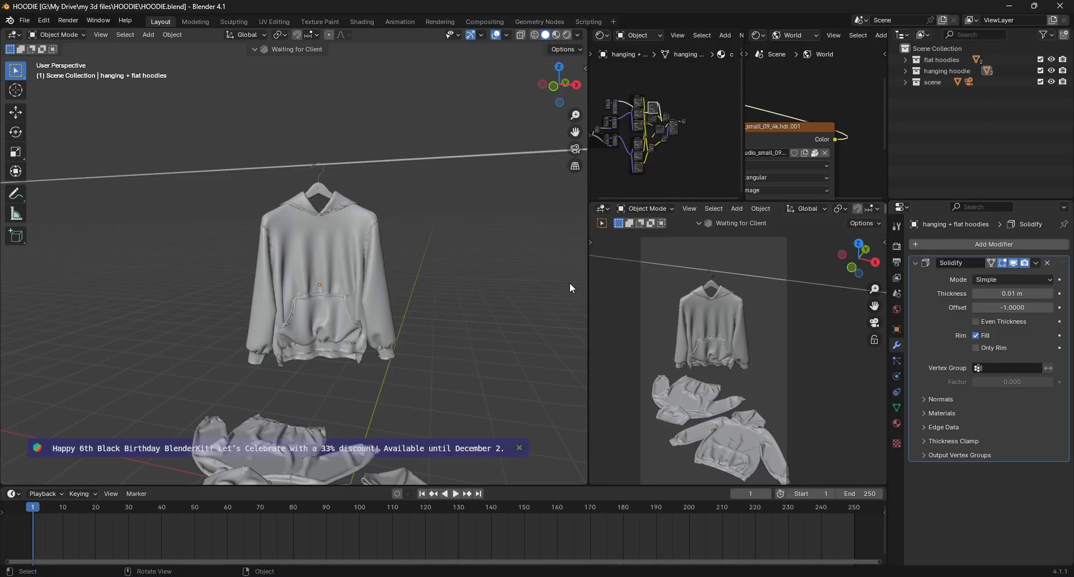
click(520, 449)
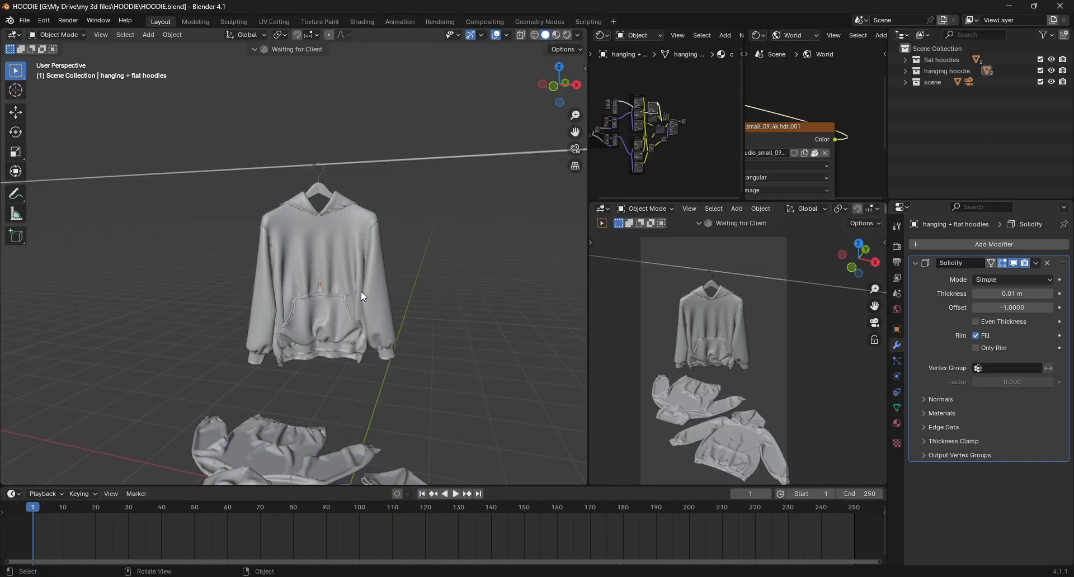
scroll(363, 292, down, 2)
shift+middle_drag(363, 293, 431, 267)
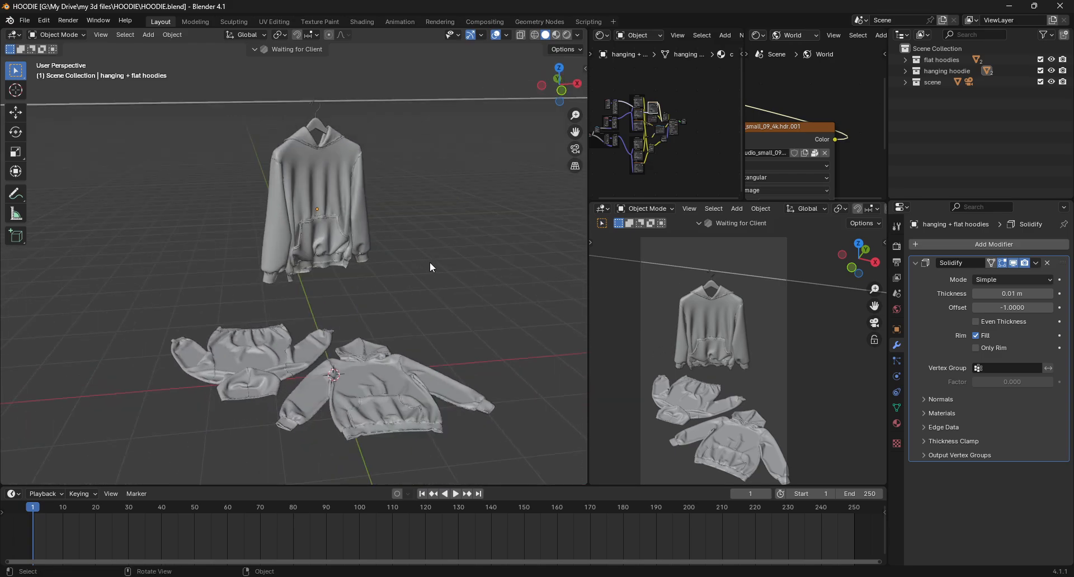
- Switch the camera viewport's shading to Rendered to preview the textured hoodies
key(z)
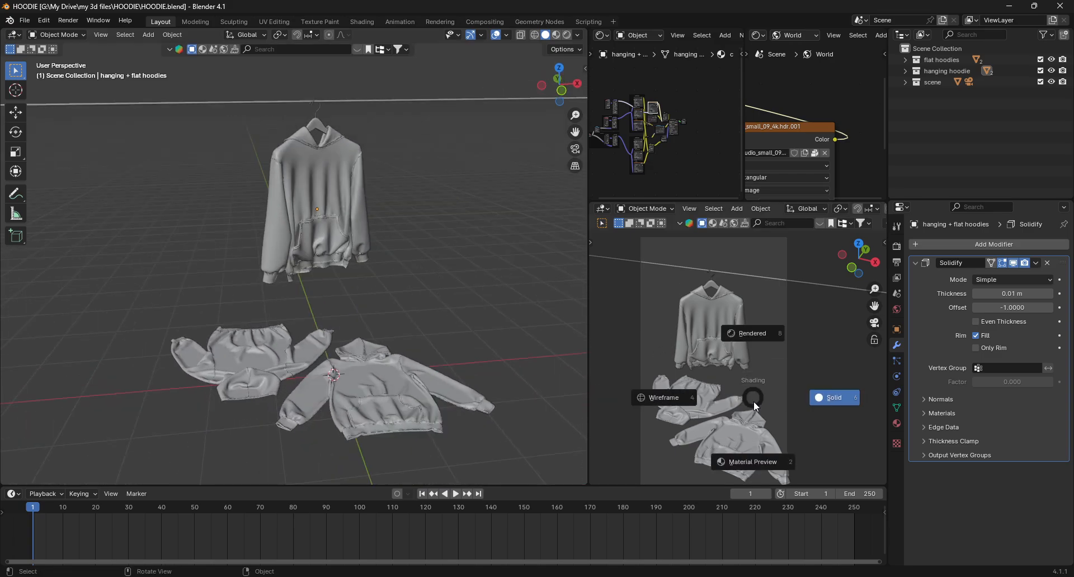
click(753, 401)
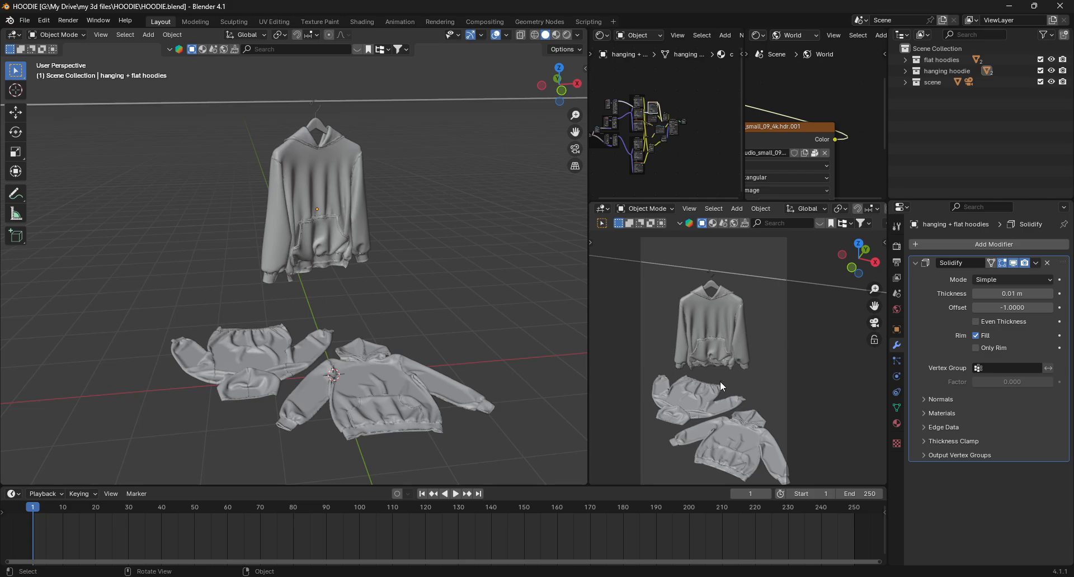
key(z)
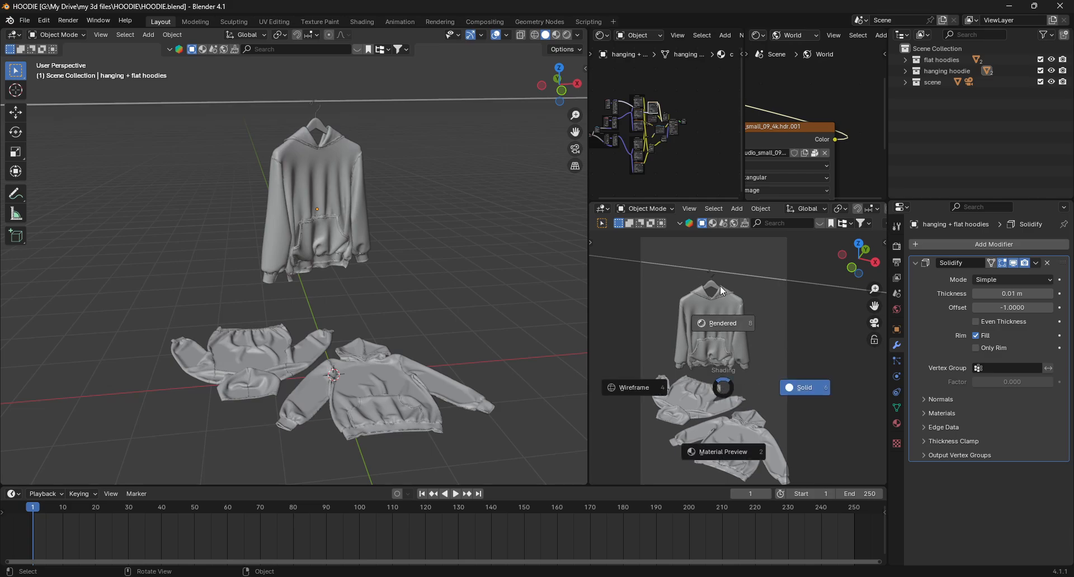
click(721, 288)
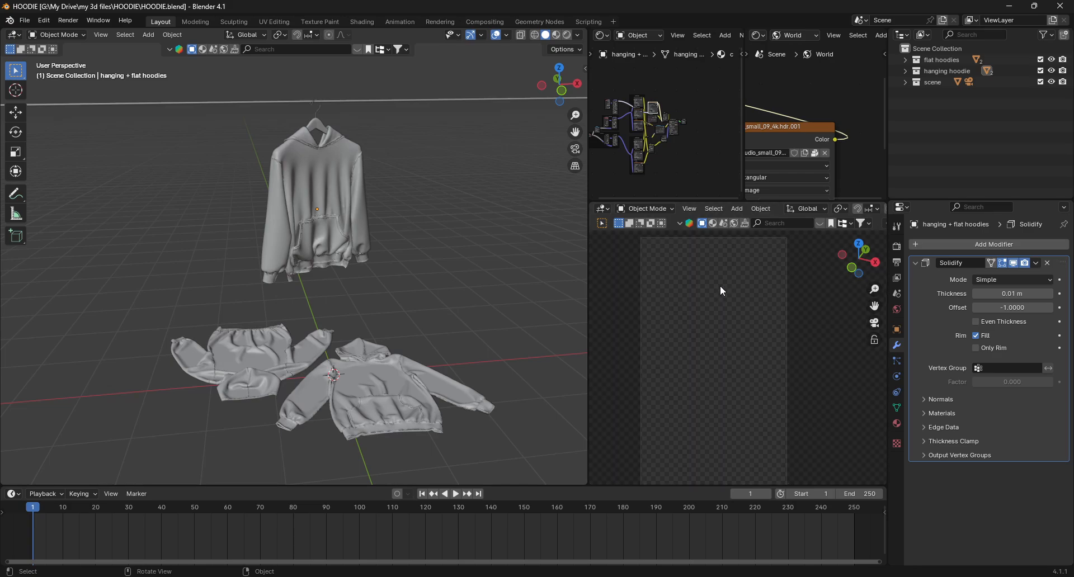
scroll(715, 338, up, 3)
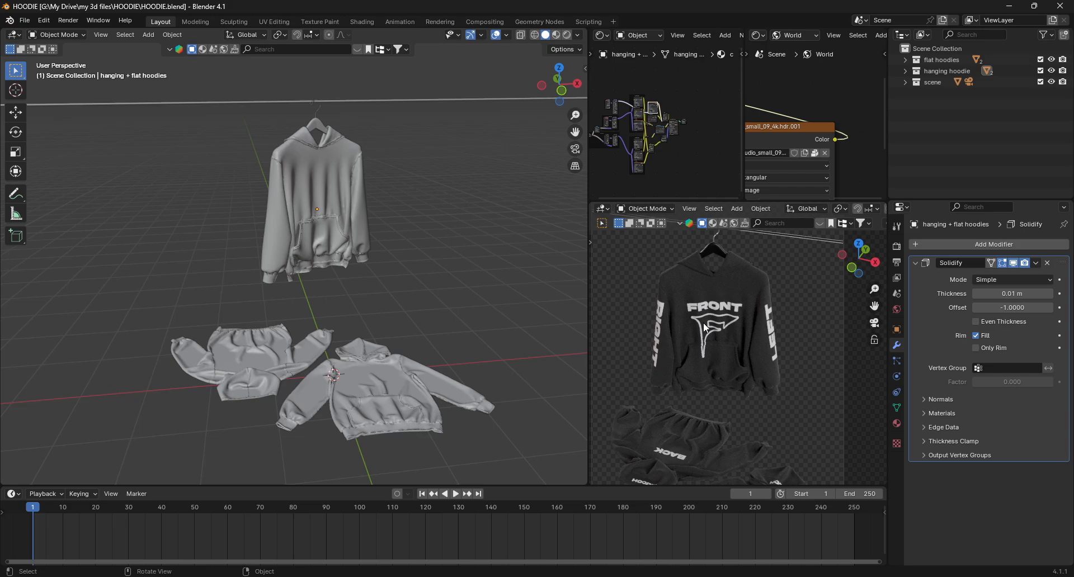
scroll(704, 325, down, 3)
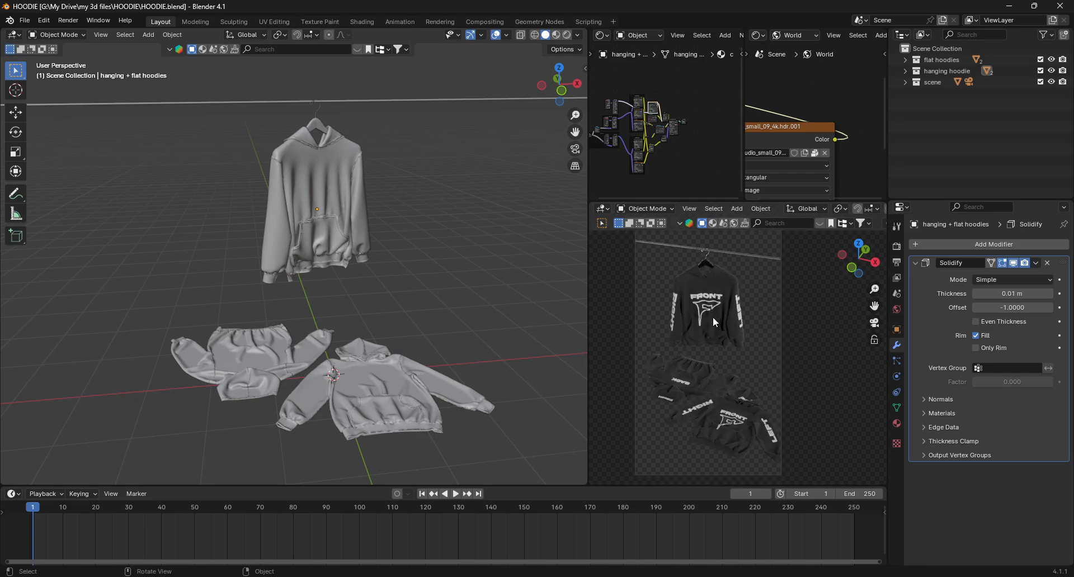
- Select the hanging hoodie and examine its hoodies uv LABELED image texture node in the shader editor
click(330, 184)
scroll(678, 93, up, 5)
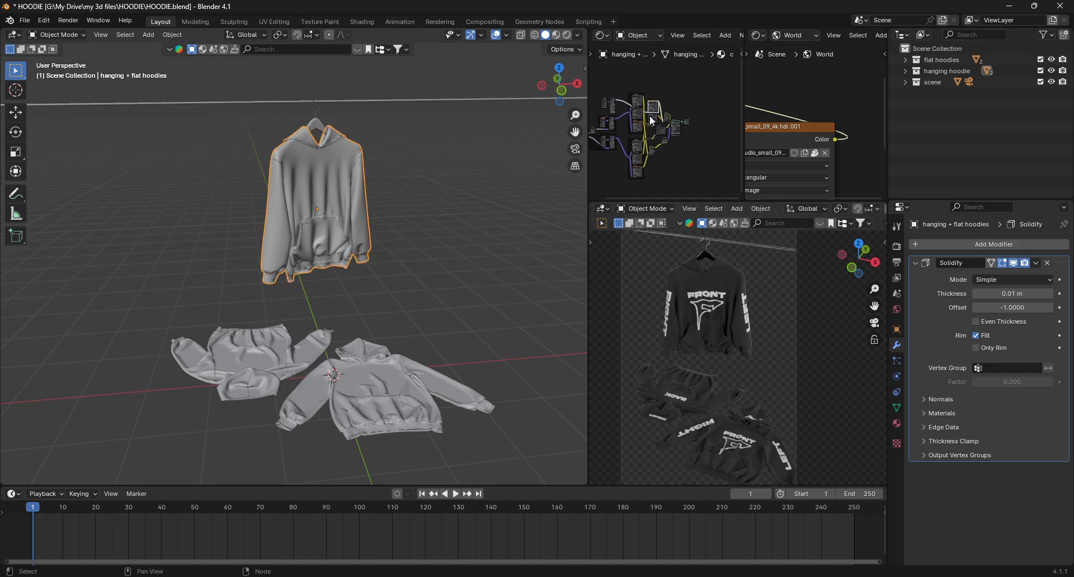
scroll(657, 108, up, 4)
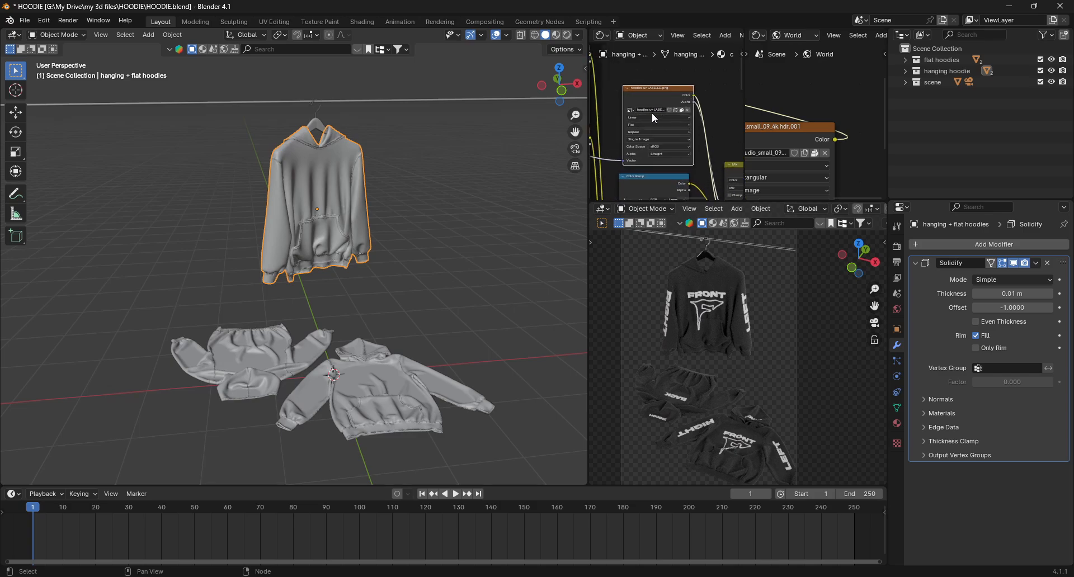
scroll(665, 106, down, 8)
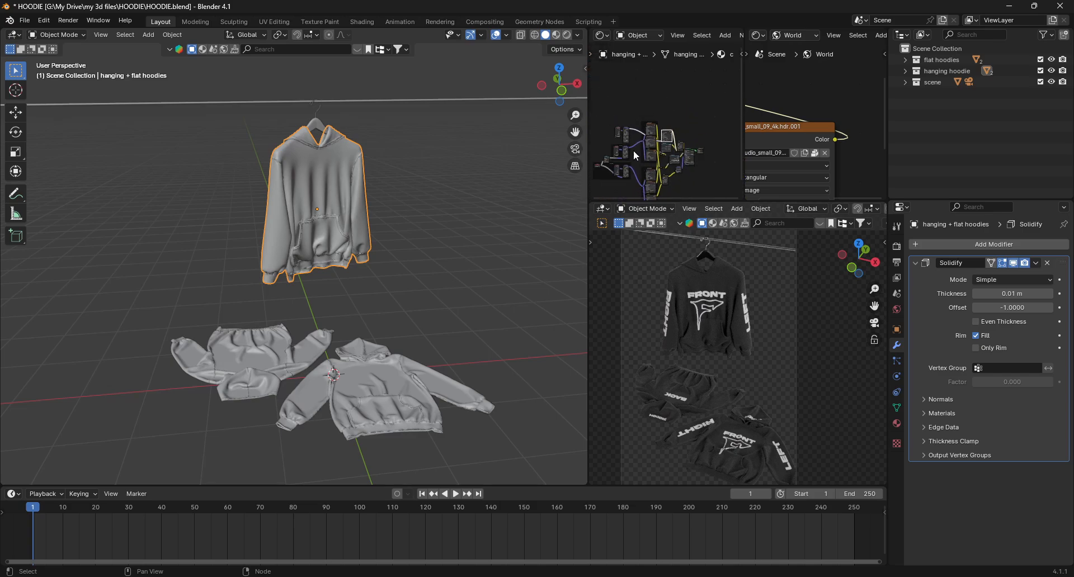
scroll(664, 112, up, 2)
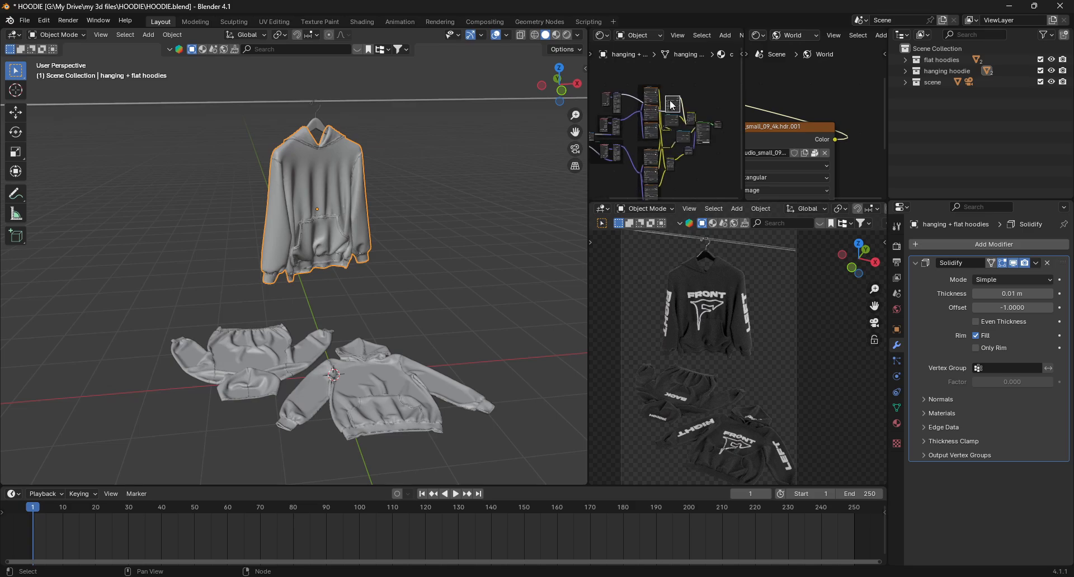
scroll(672, 104, down, 1)
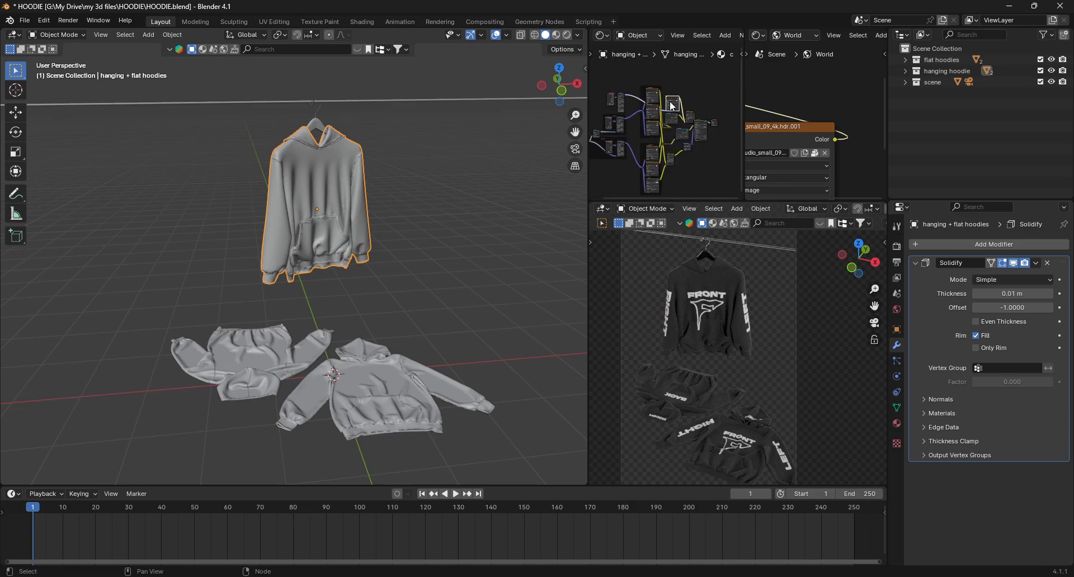
scroll(672, 105, up, 8)
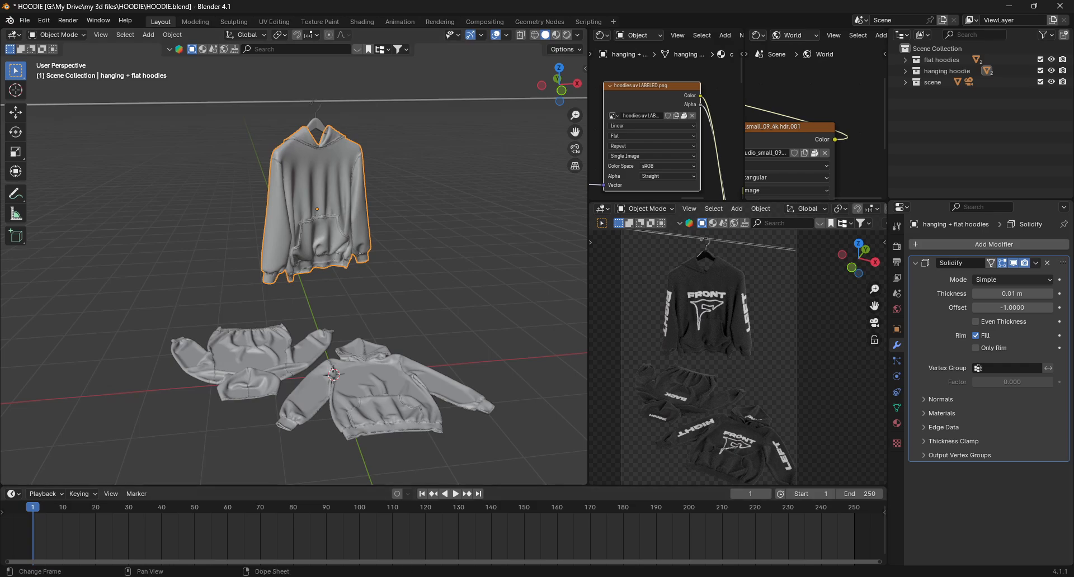
- Launch Pixlr Suite, start Pixlr Editor and open HOODIES UV BLANK.png from the HOODIE folder
key(super)
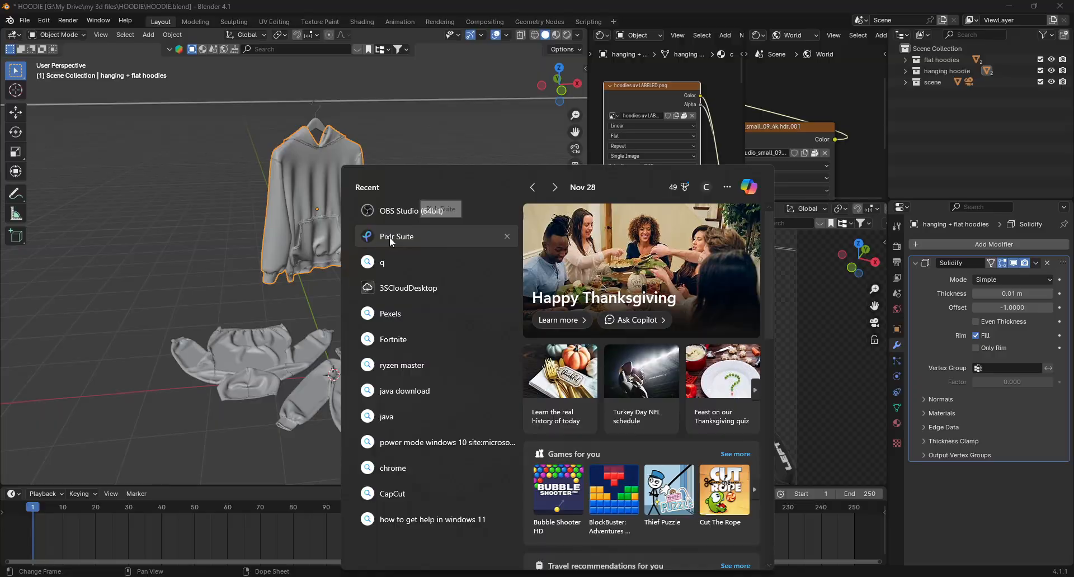
click(392, 237)
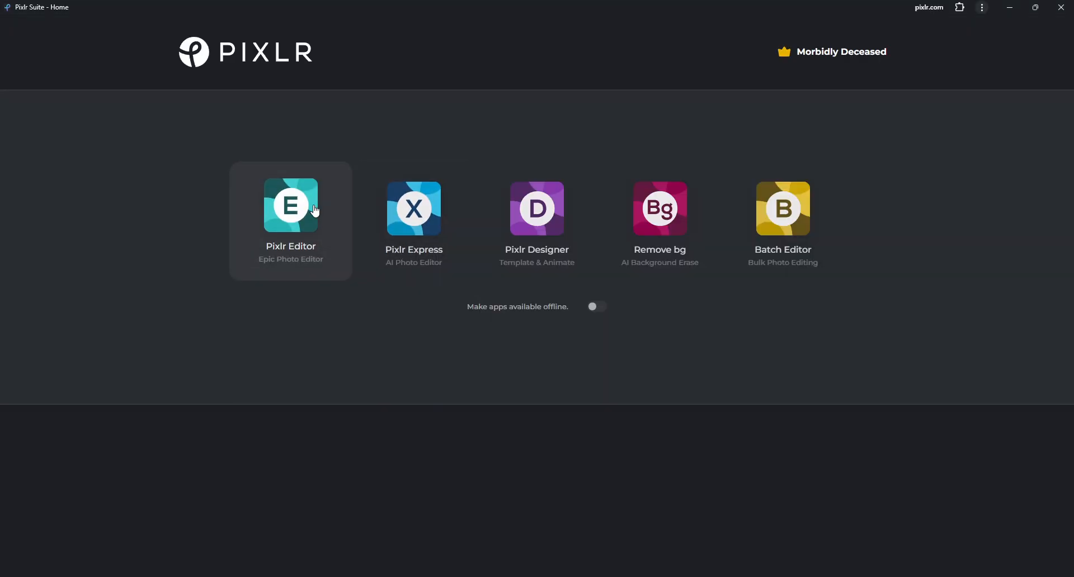
click(302, 217)
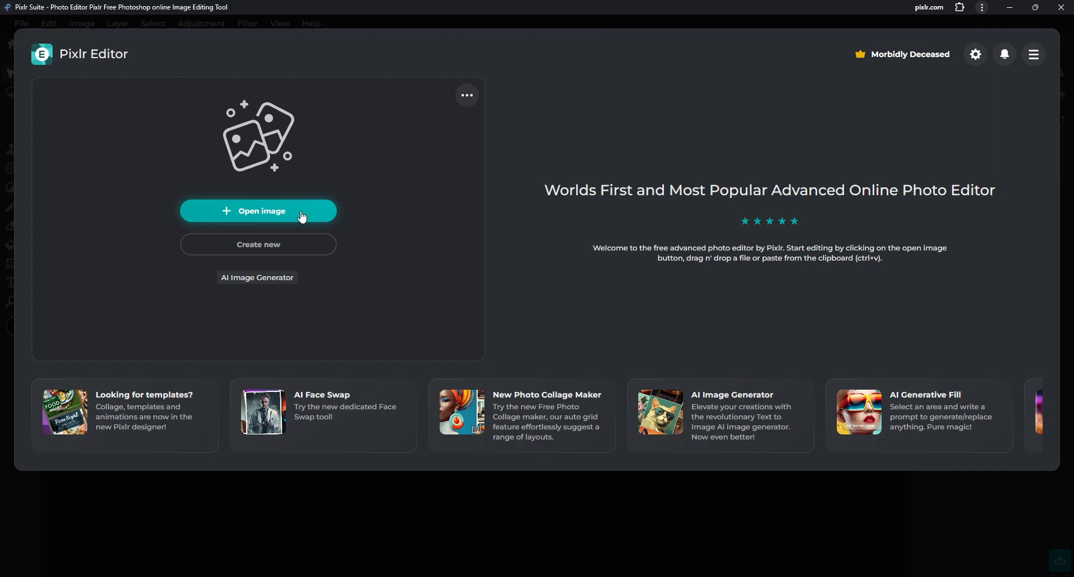
click(297, 216)
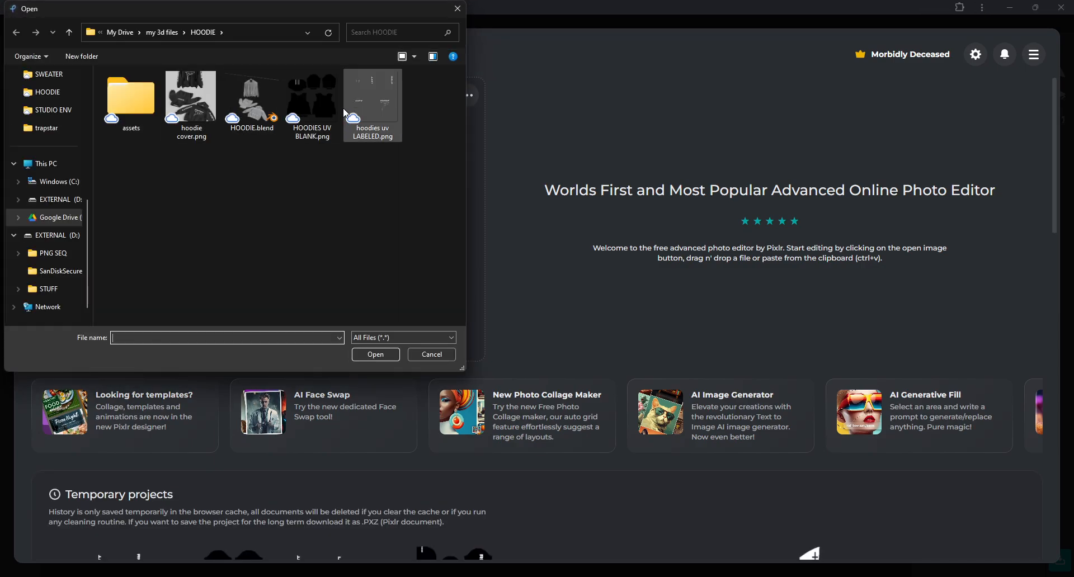
double_click(316, 91)
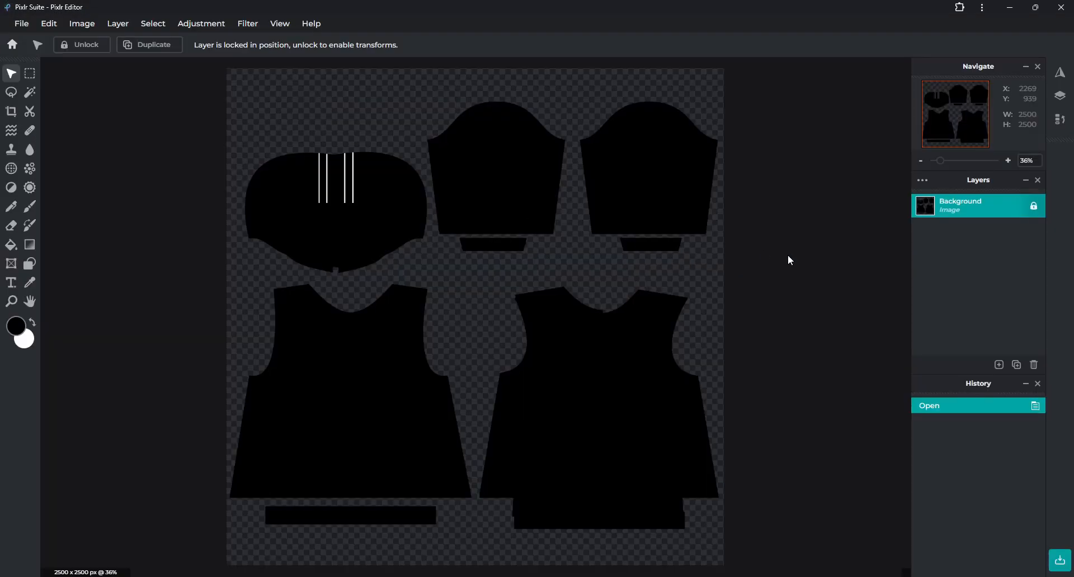
- Add hoodies uv LABELED.png as a new image layer over the blank UV template
click(999, 364)
click(968, 326)
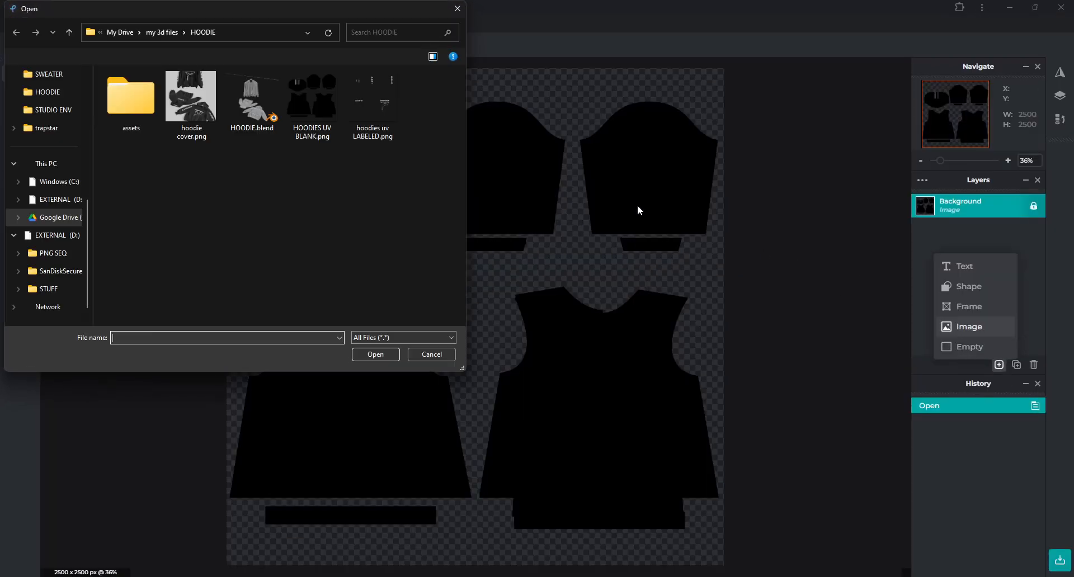
double_click(384, 109)
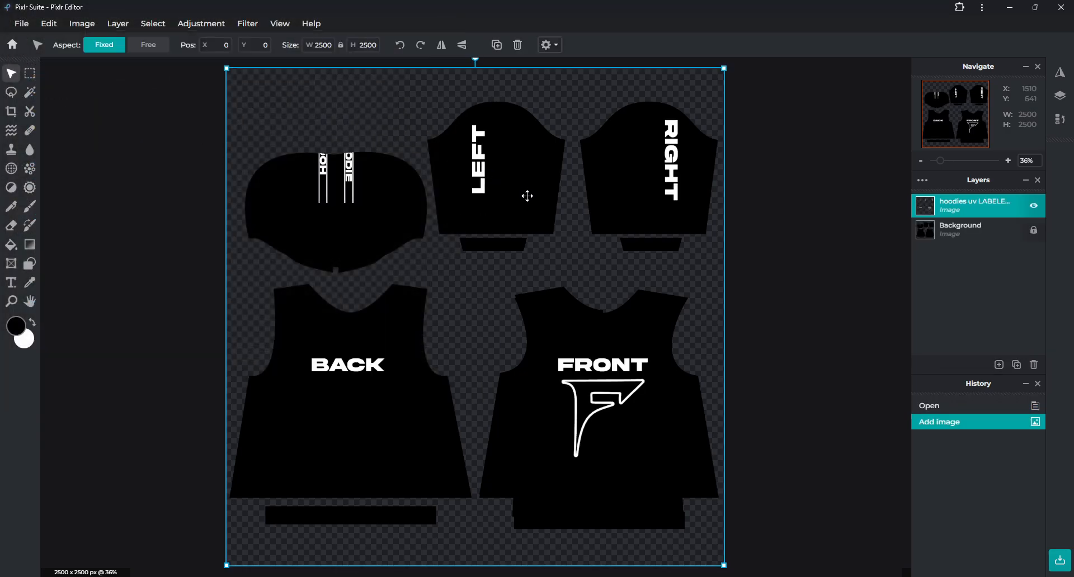
- Deselect the layer and zoom around the layered hoodie UV template to inspect the labels
click(764, 141)
scroll(296, 161, up, 5)
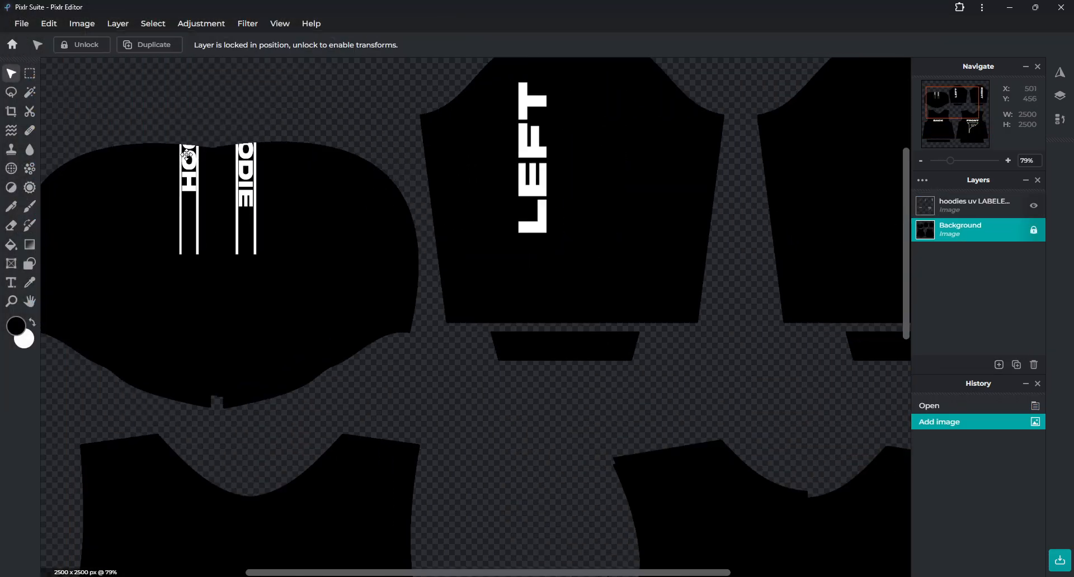
scroll(612, 211, down, 5)
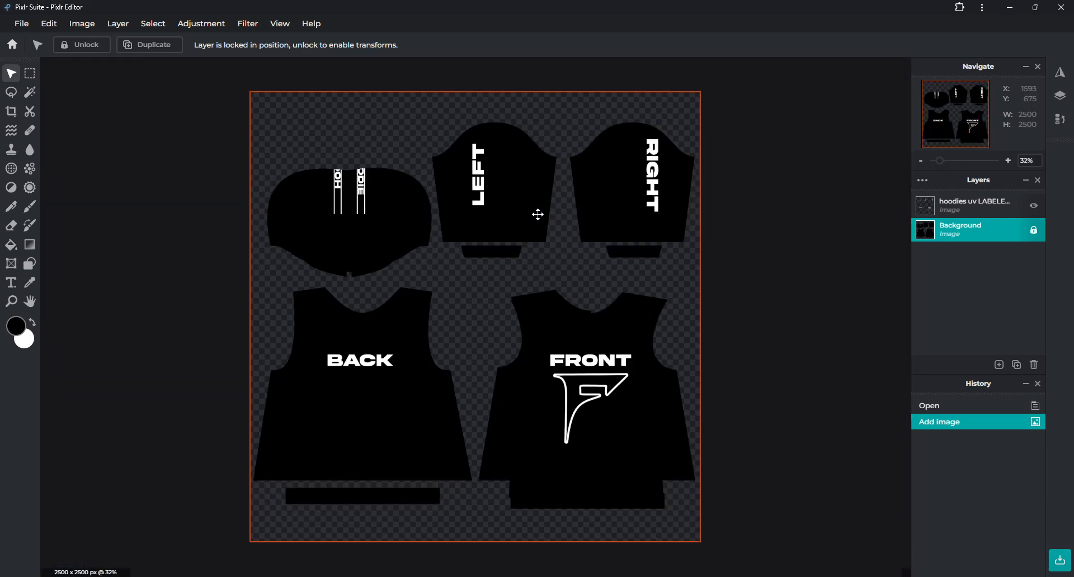
scroll(307, 192, up, 10)
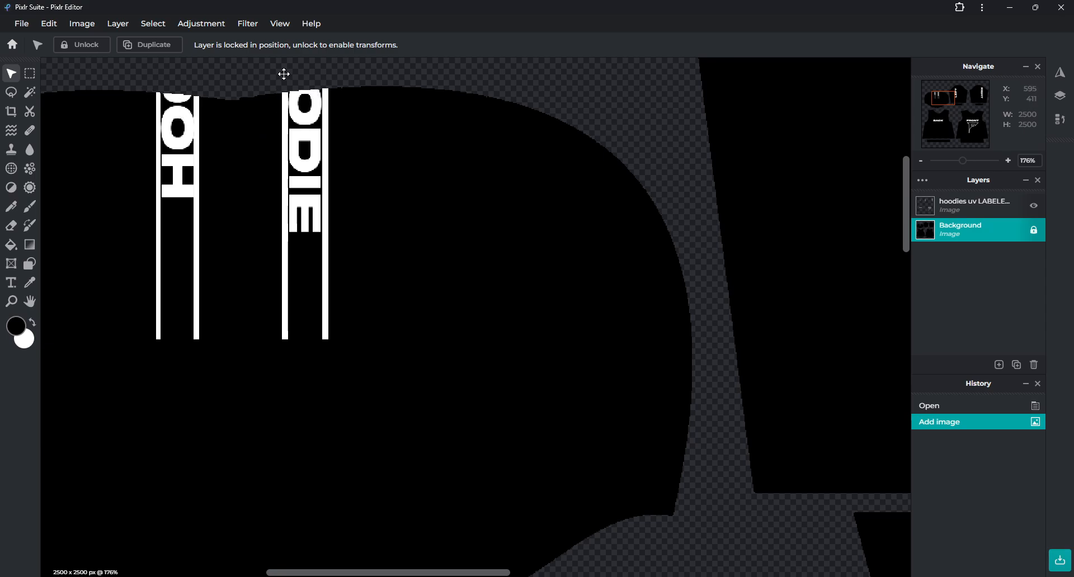
scroll(296, 129, down, 7)
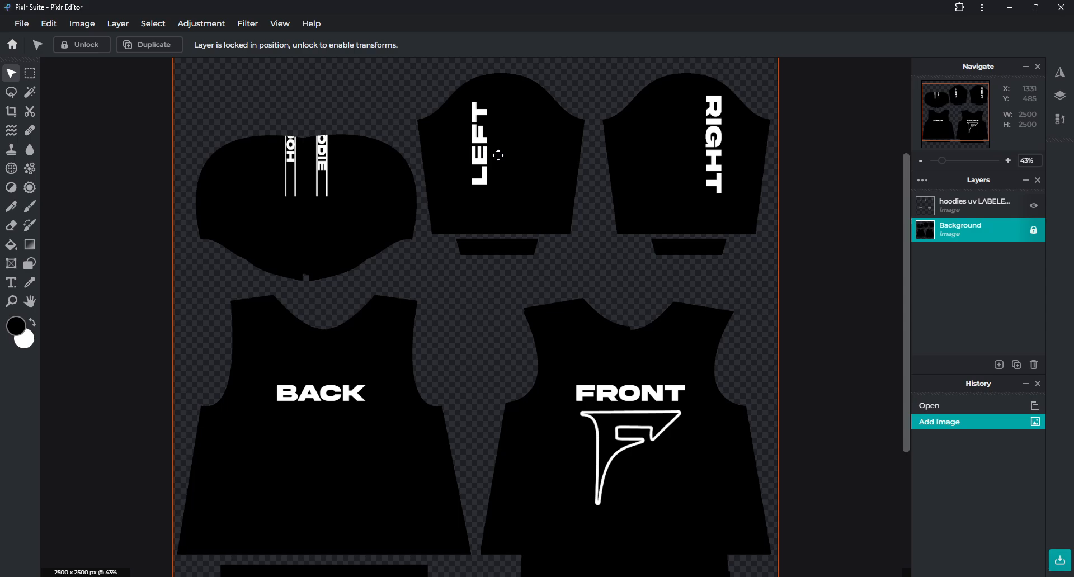
scroll(498, 155, down, 2)
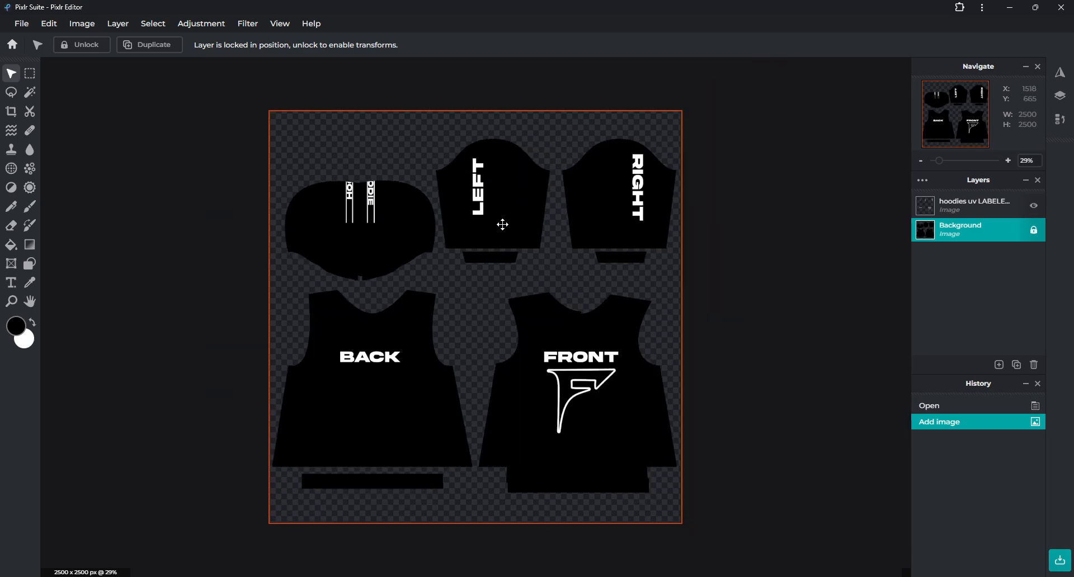
- Select the labels layer, then unlock and hide the Background layer so only the hoodie labels remain visible
scroll(502, 224, up, 1)
click(986, 210)
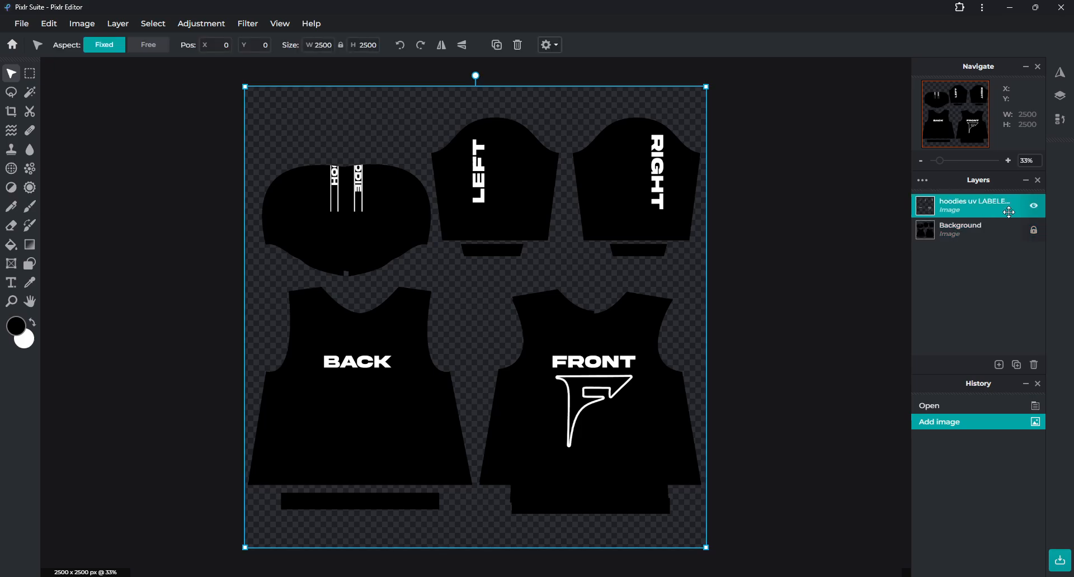
click(1034, 231)
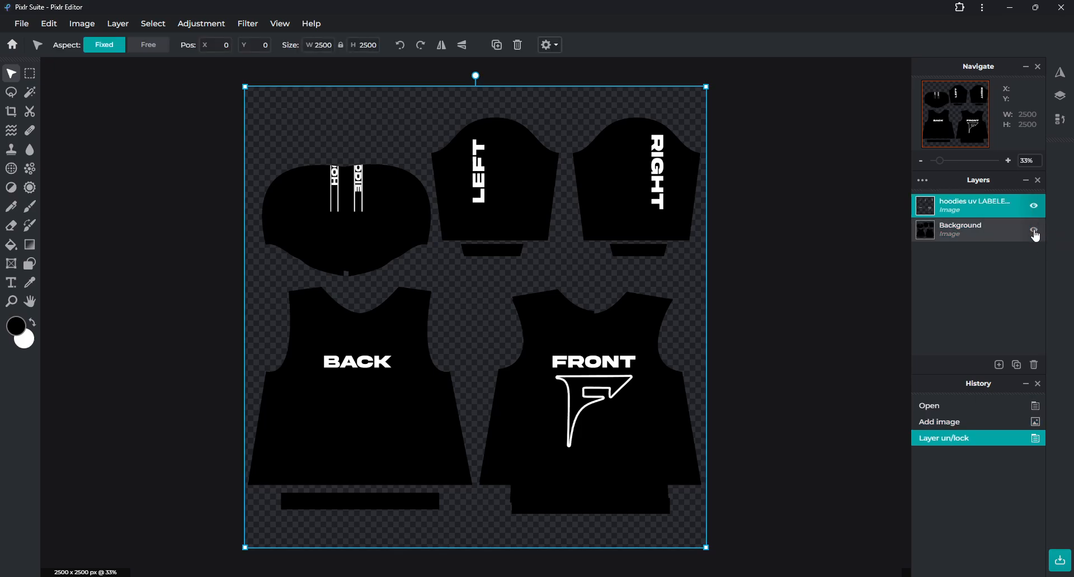
click(1034, 230)
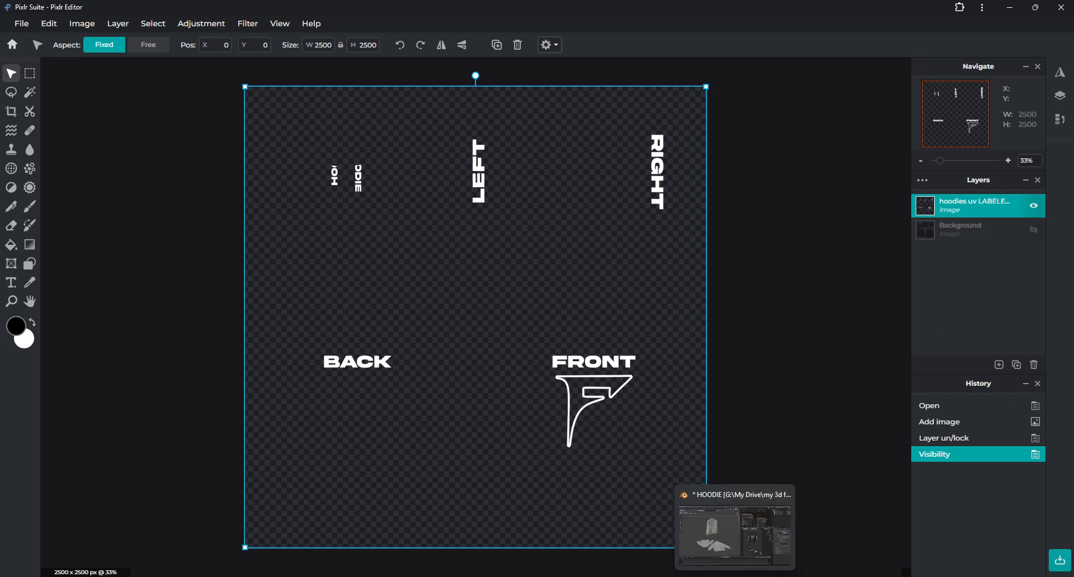
- Switch to Blender and zoom into the rendered hanging hoodie to inspect the labeled texture
click(661, 576)
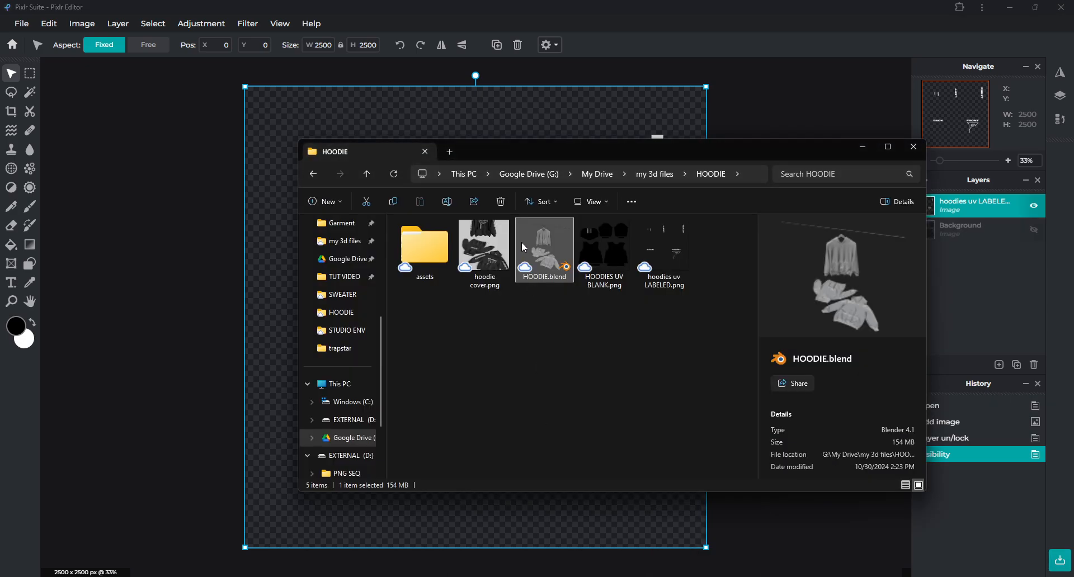
click(681, 248)
key(alt+Tab)
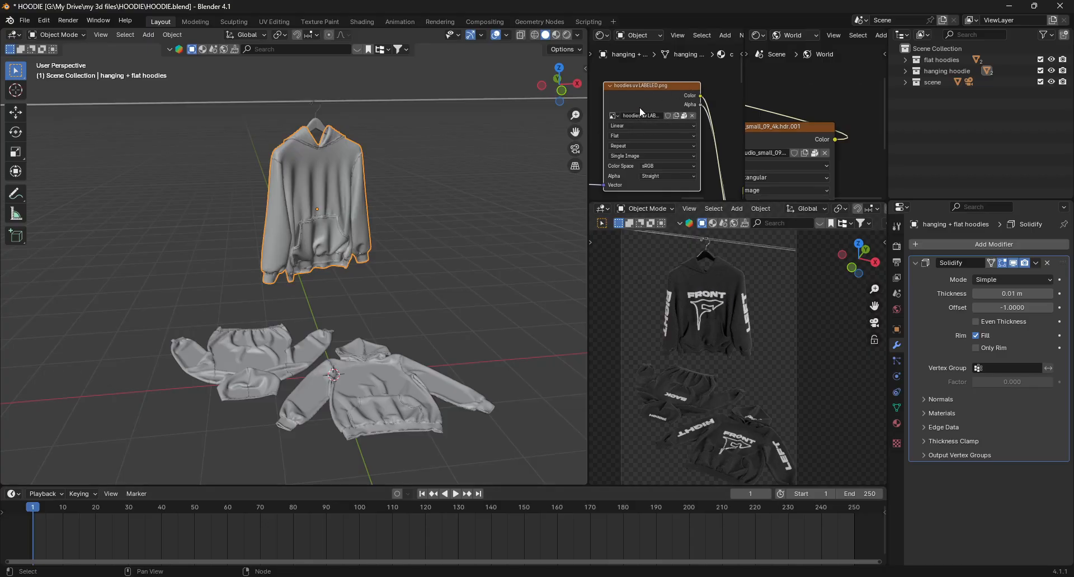
scroll(715, 290, up, 4)
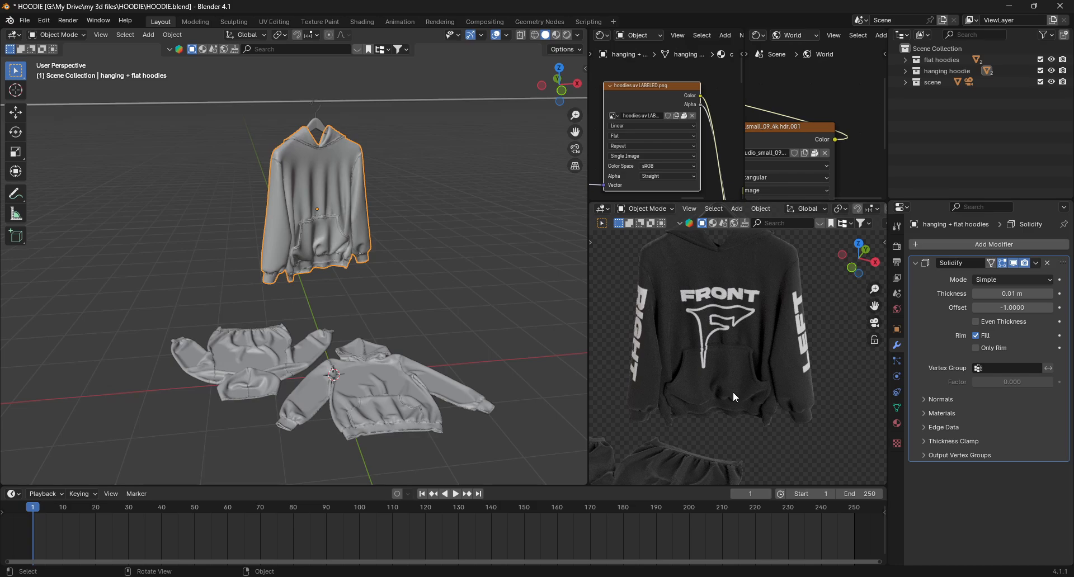
scroll(688, 271, up, 3)
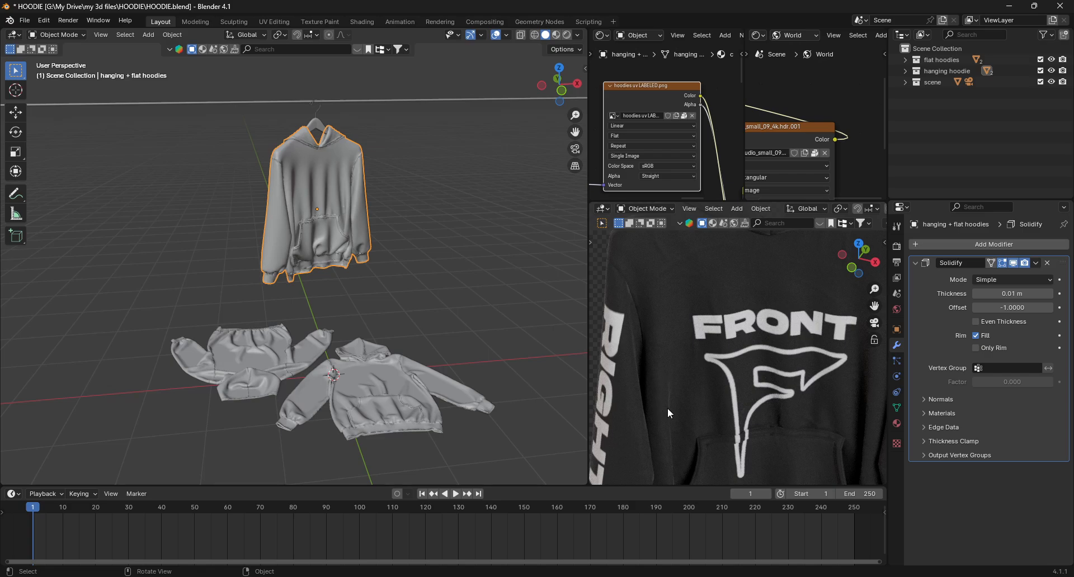
scroll(800, 402, down, 4)
mouse_move(759, 576)
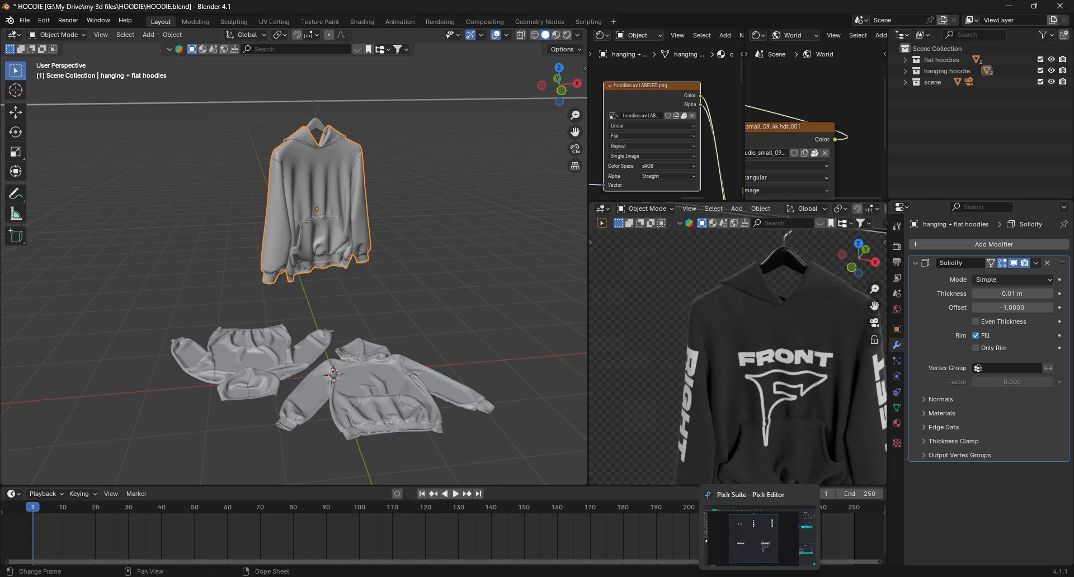
click(760, 534)
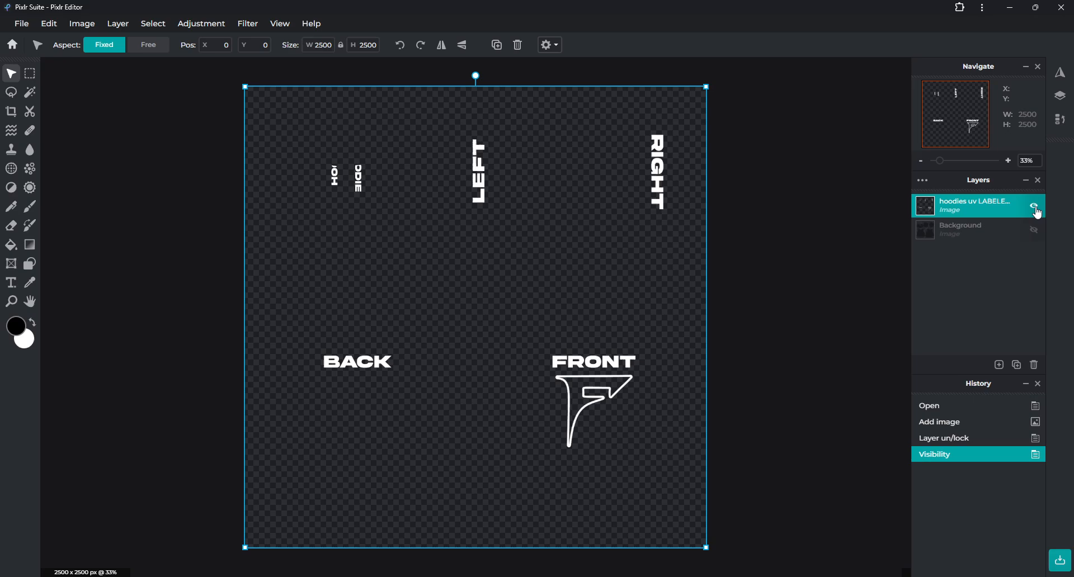
mouse_move(734, 576)
click(735, 535)
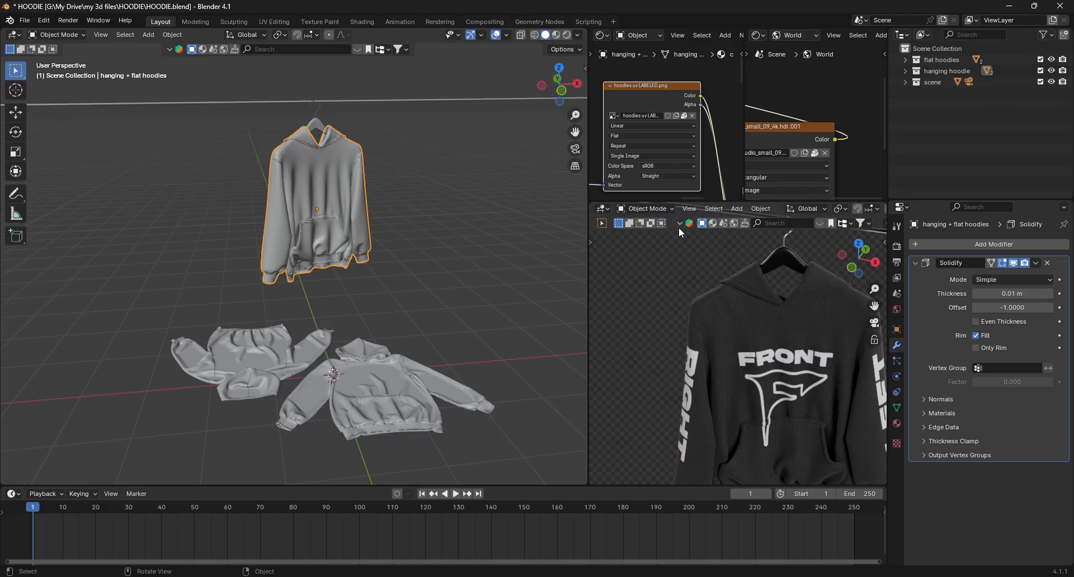
- Change the Color Ramp node's end stop color to blue with the color picker
scroll(664, 114, down, 5)
shift+middle_drag(664, 178, 681, 138)
scroll(667, 114, up, 3)
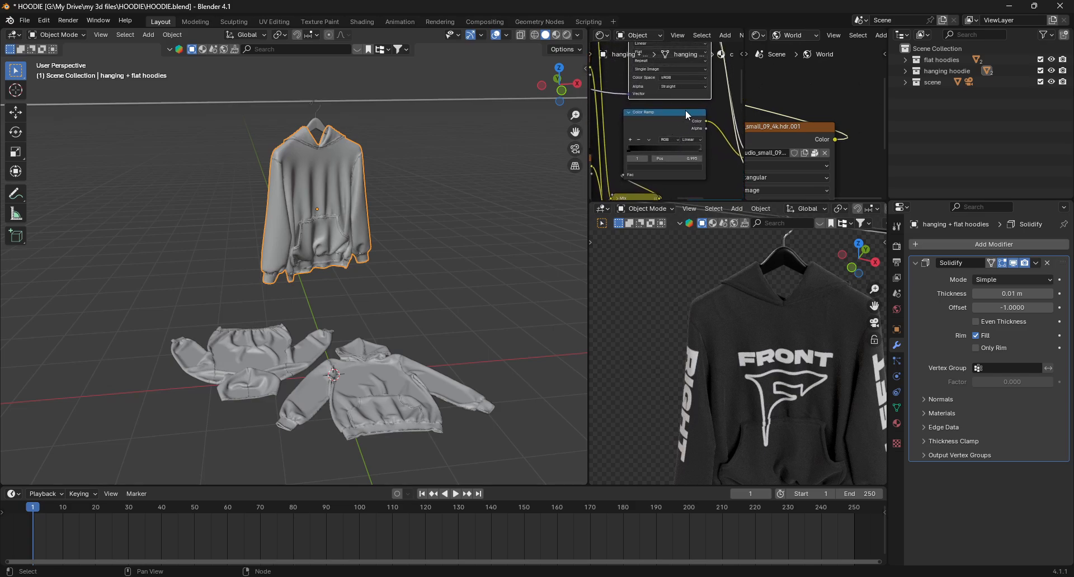
click(641, 127)
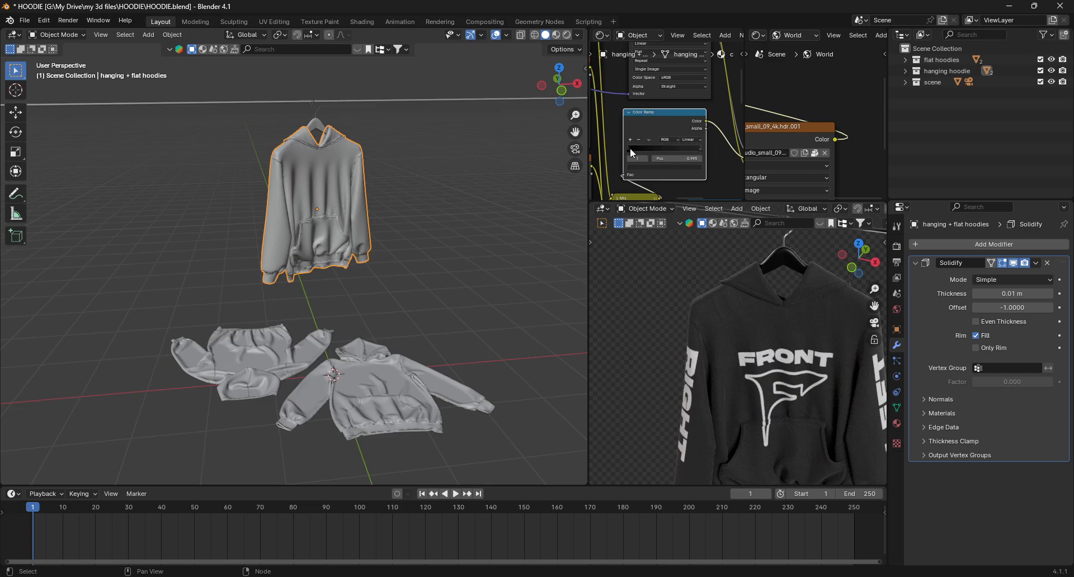
scroll(630, 148, up, 4)
middle_drag(655, 152, 635, 140)
click(703, 138)
click(690, 163)
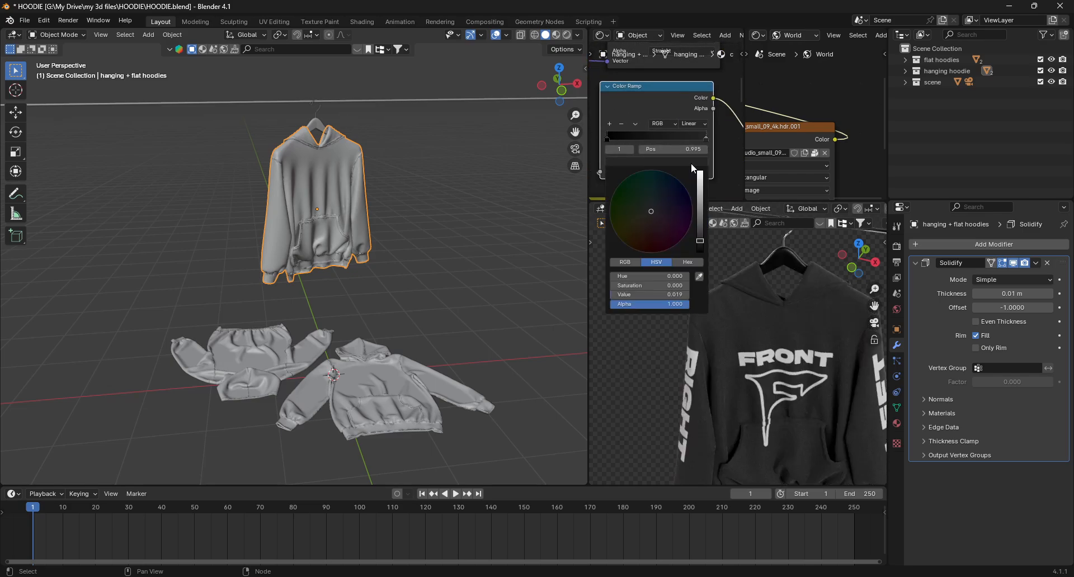
drag(700, 230, 700, 170)
drag(655, 202, 669, 184)
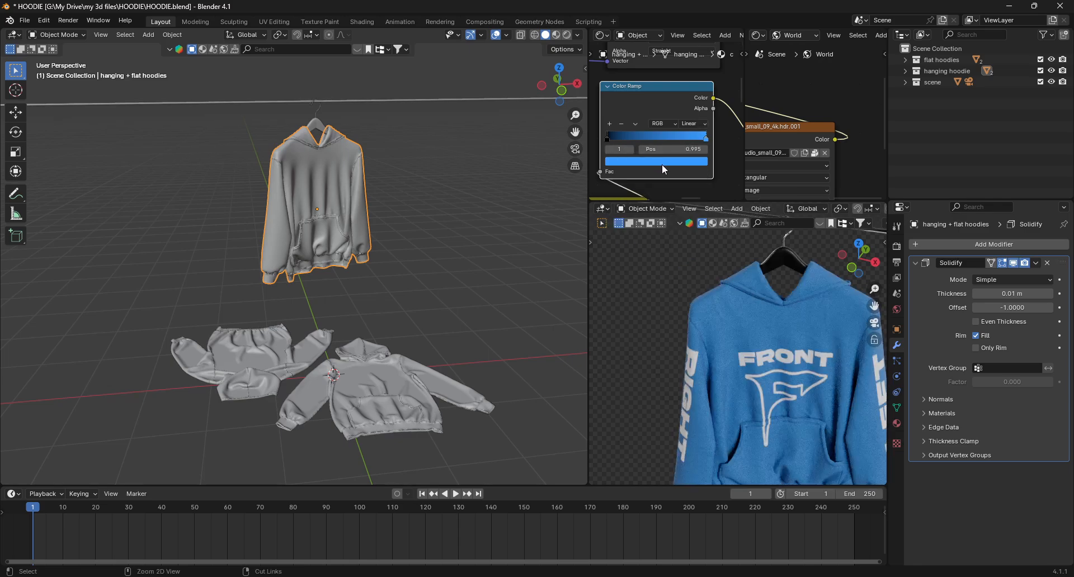
- Copy the blue color onto the Color Ramp's first stop and lower its brightness slightly
key(ctrl+c)
click(610, 139)
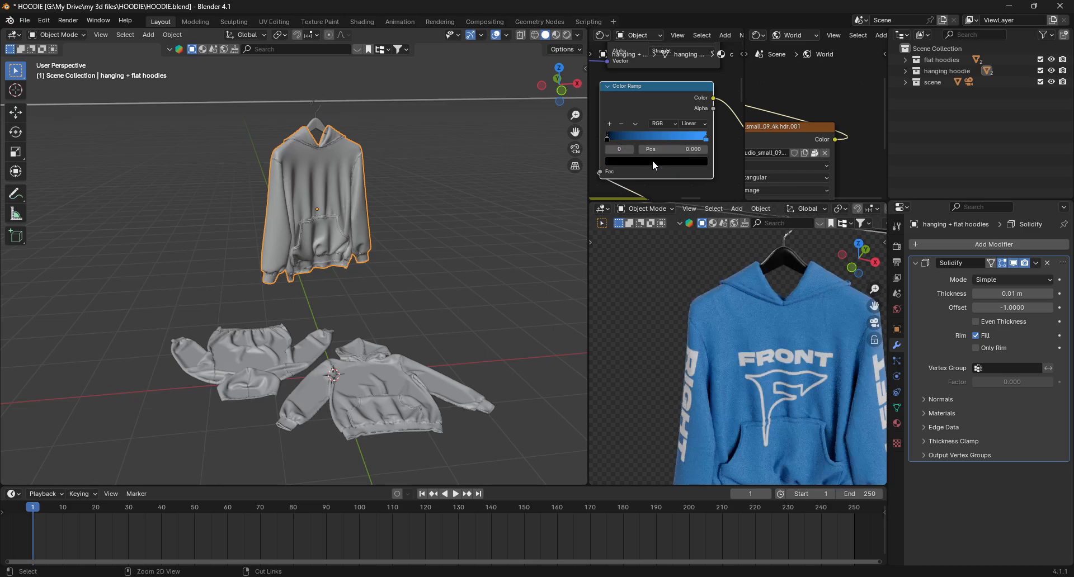
key(ctrl+v)
click(653, 163)
drag(700, 174, 702, 208)
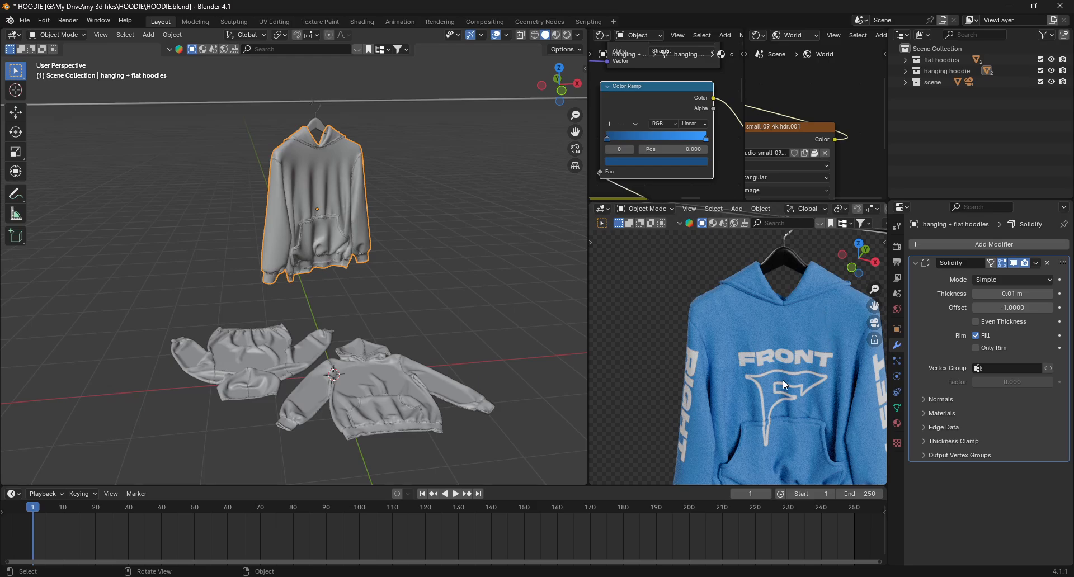
- Find the Value node in the hoodie material and set it to 0.880
scroll(681, 140, down, 6)
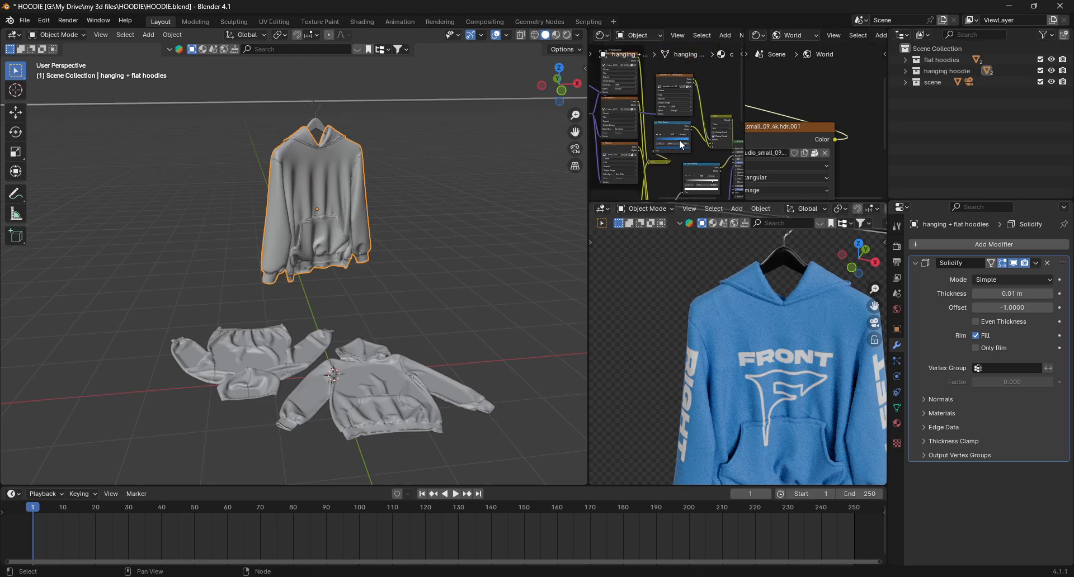
scroll(814, 382, up, 4)
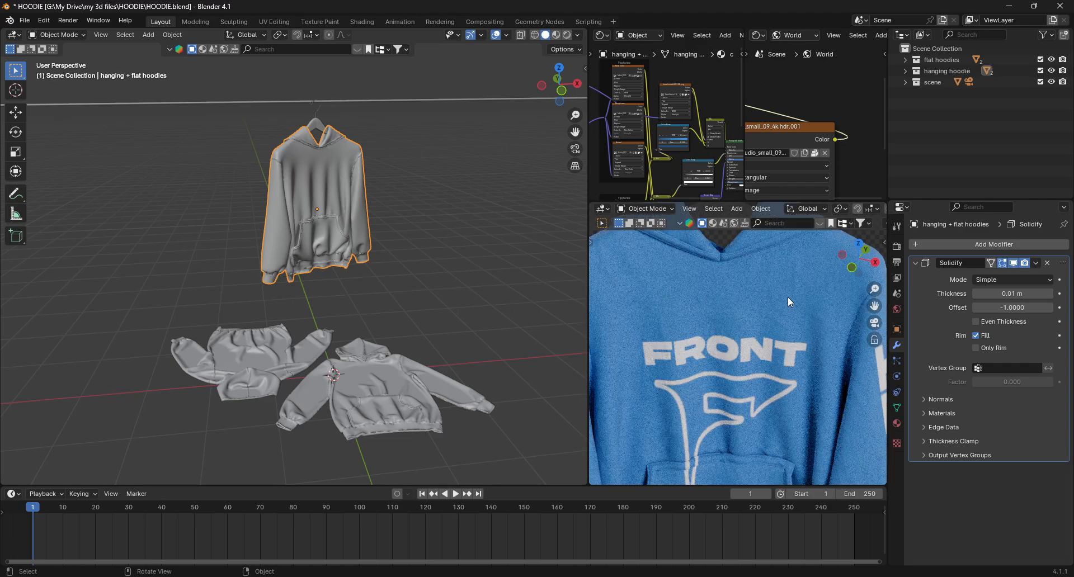
scroll(666, 109, down, 5)
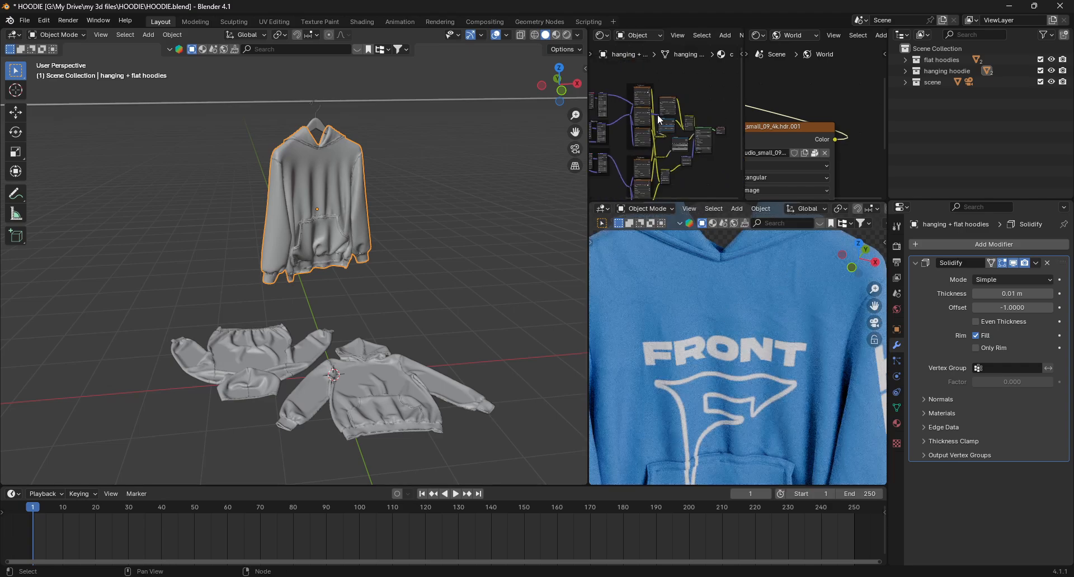
scroll(653, 117, up, 6)
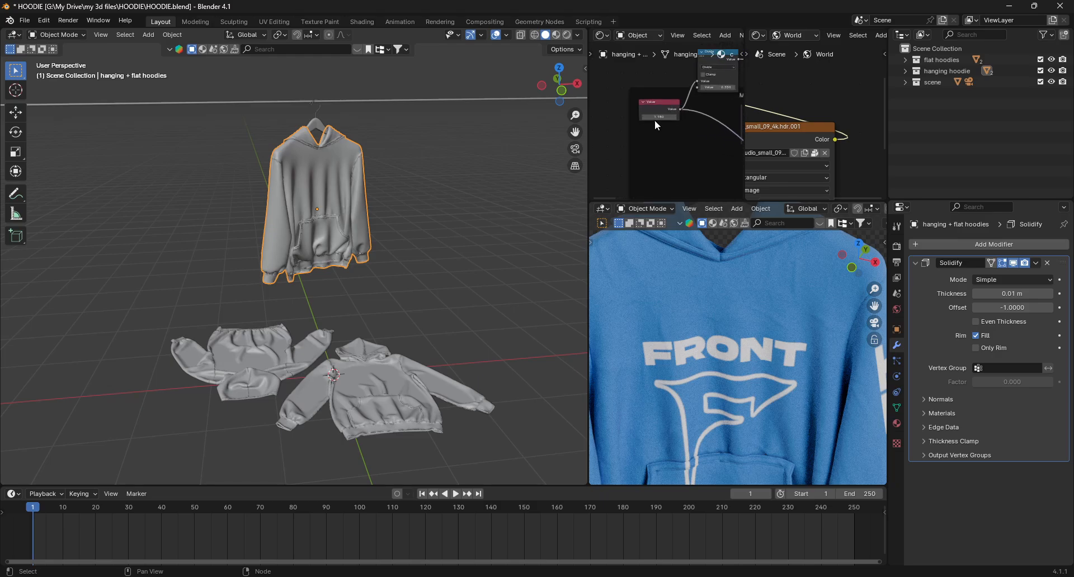
shift+drag(658, 117, 651, 117)
scroll(689, 391, down, 5)
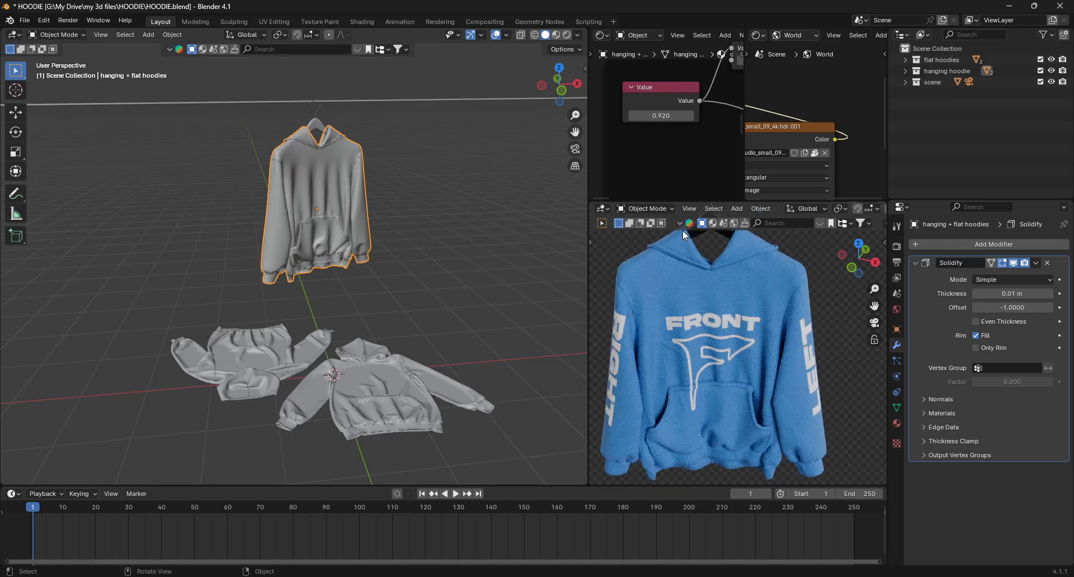
shift+drag(661, 116, 655, 115)
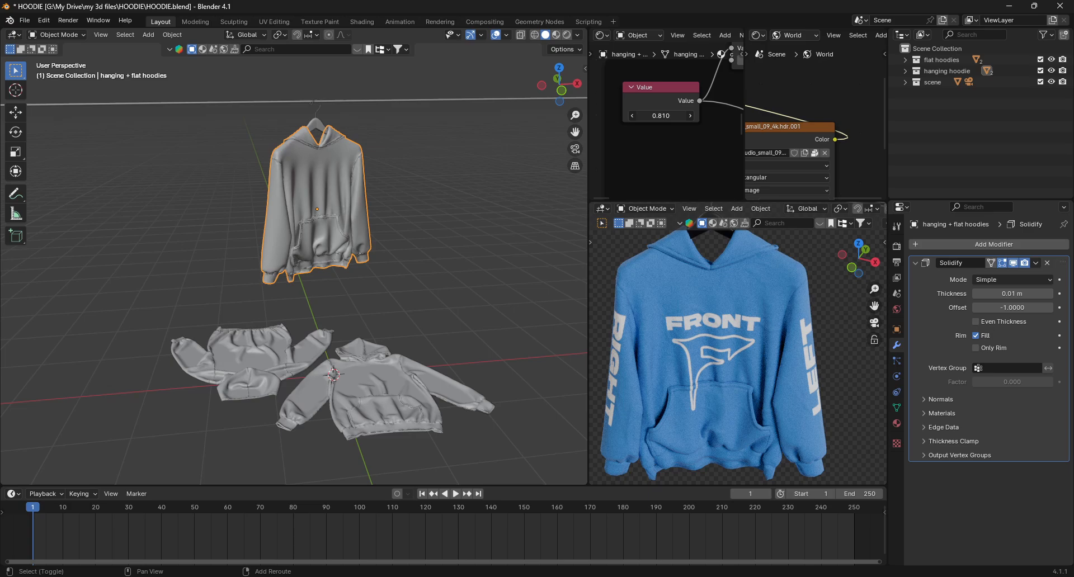
drag(661, 116, 659, 116)
scroll(715, 344, down, 6)
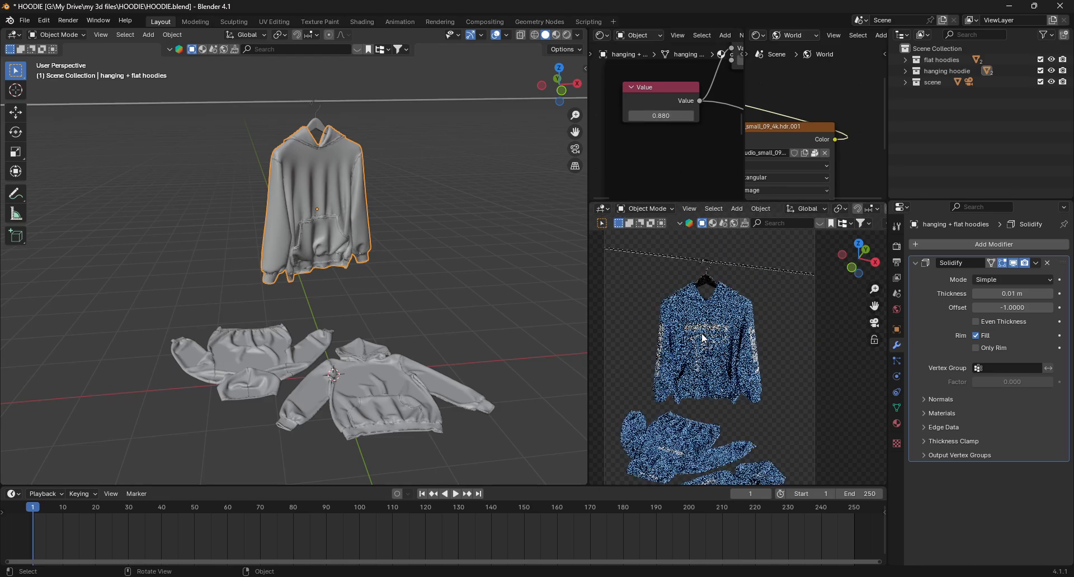
- Review the blue hoodies in the rendered viewport and the node layout
click(738, 334)
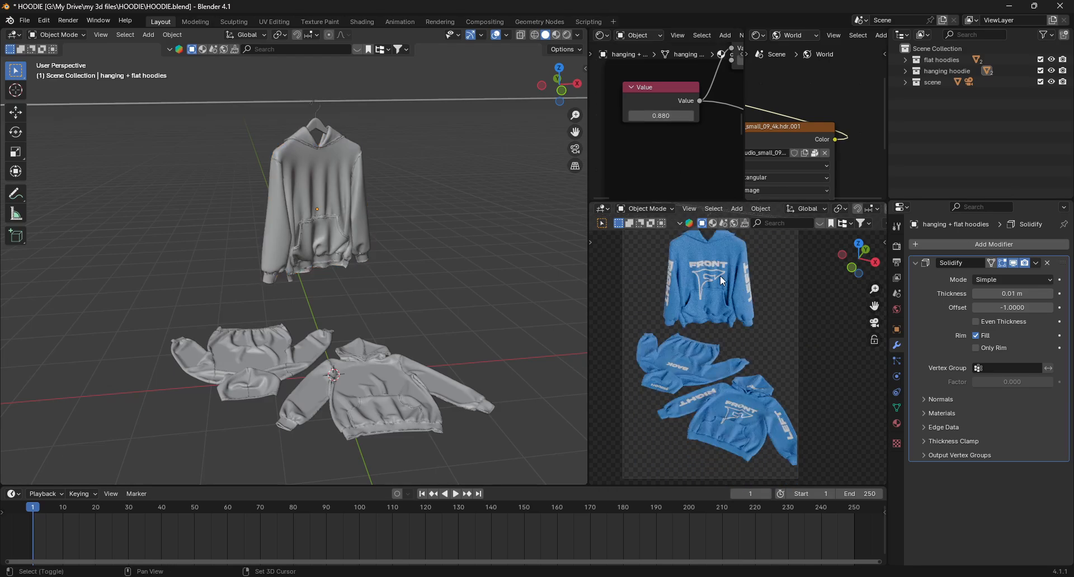
shift+middle_drag(724, 269, 723, 290)
click(724, 283)
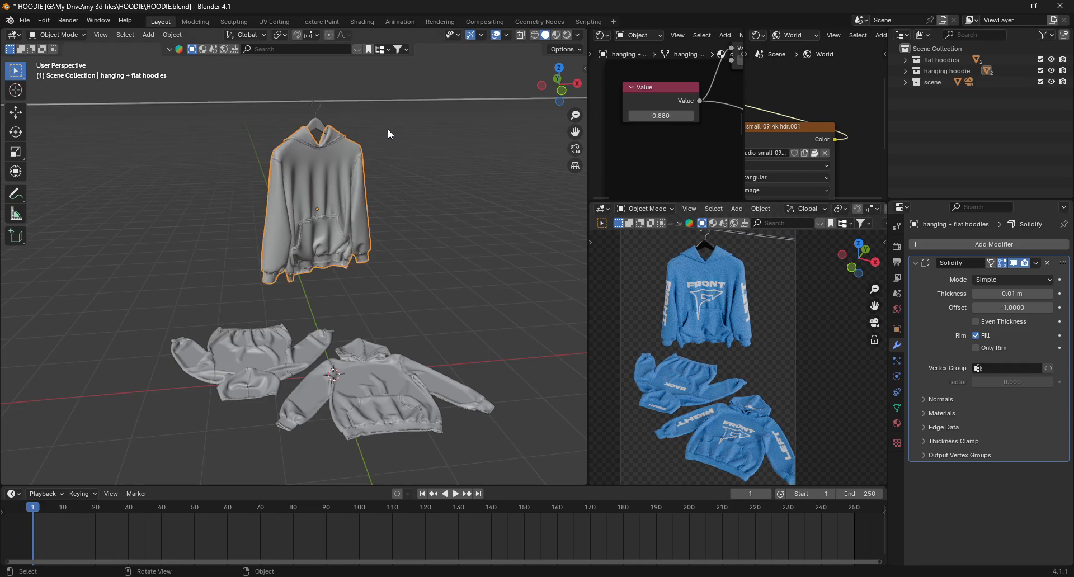
click(378, 141)
click(353, 196)
scroll(698, 101, down, 1)
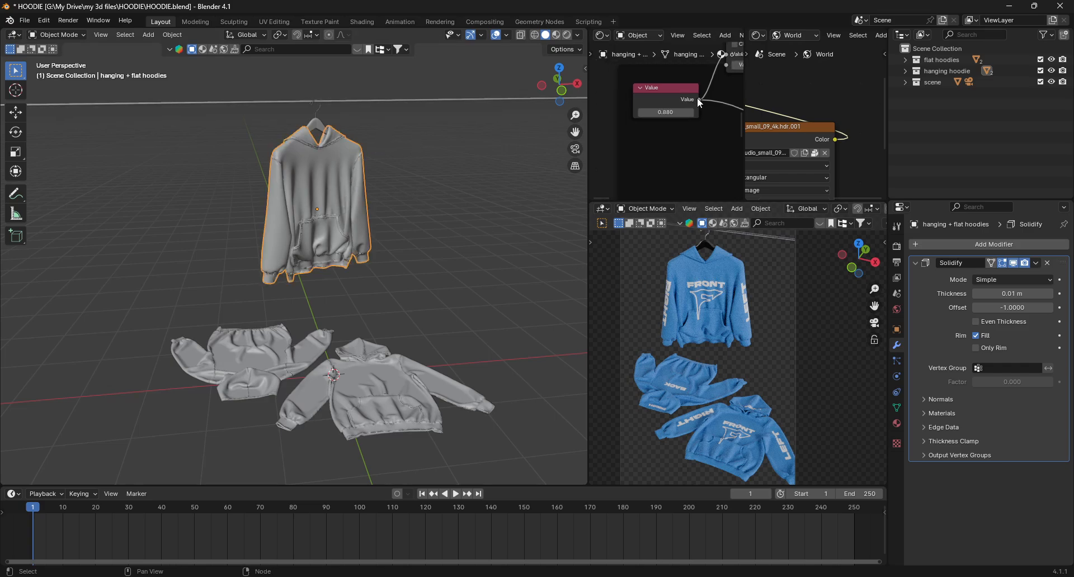
scroll(699, 103, down, 3)
middle_drag(700, 103, 625, 151)
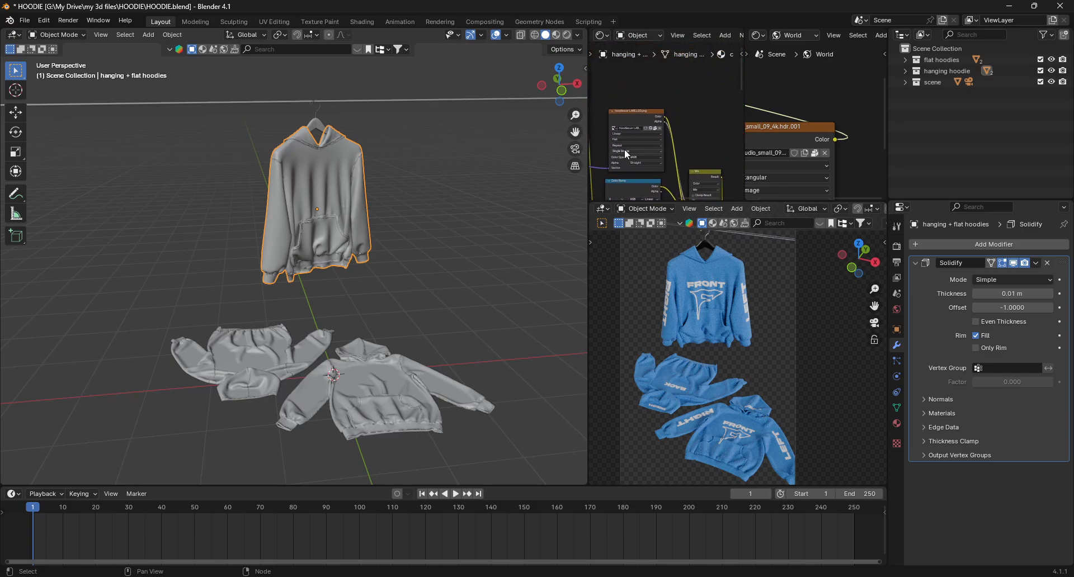
click(459, 177)
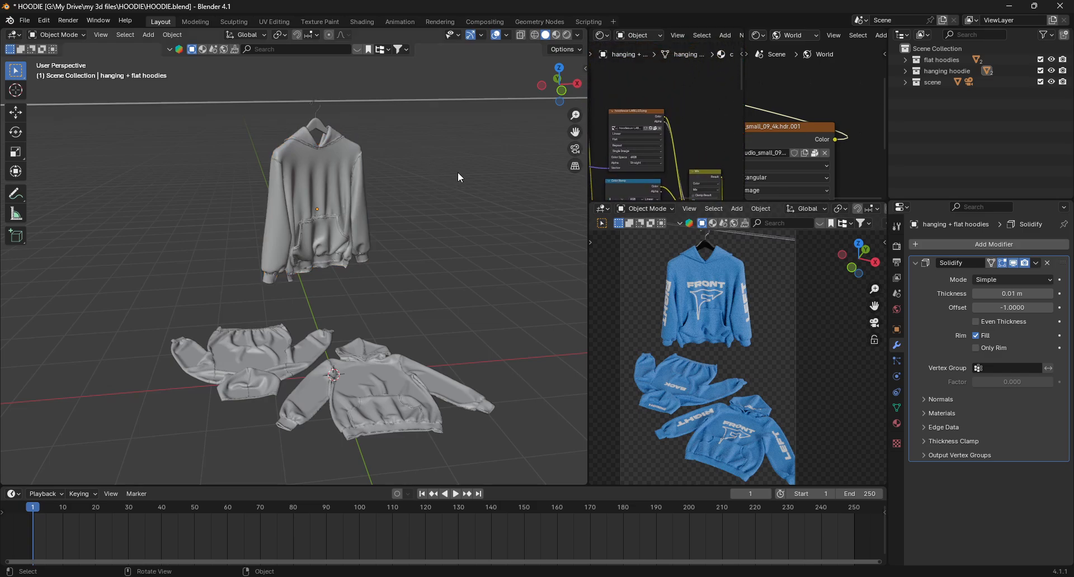
- Save the project as BLUE HOODIE.blend in the TUT VIDEO folder
key(ctrl+shift+s)
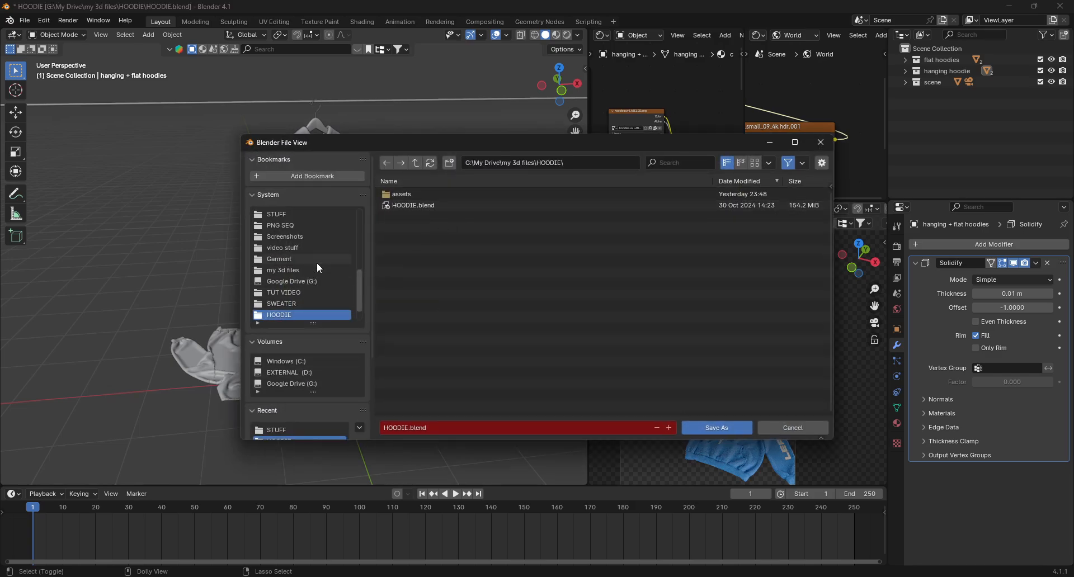
click(318, 249)
double_click(462, 194)
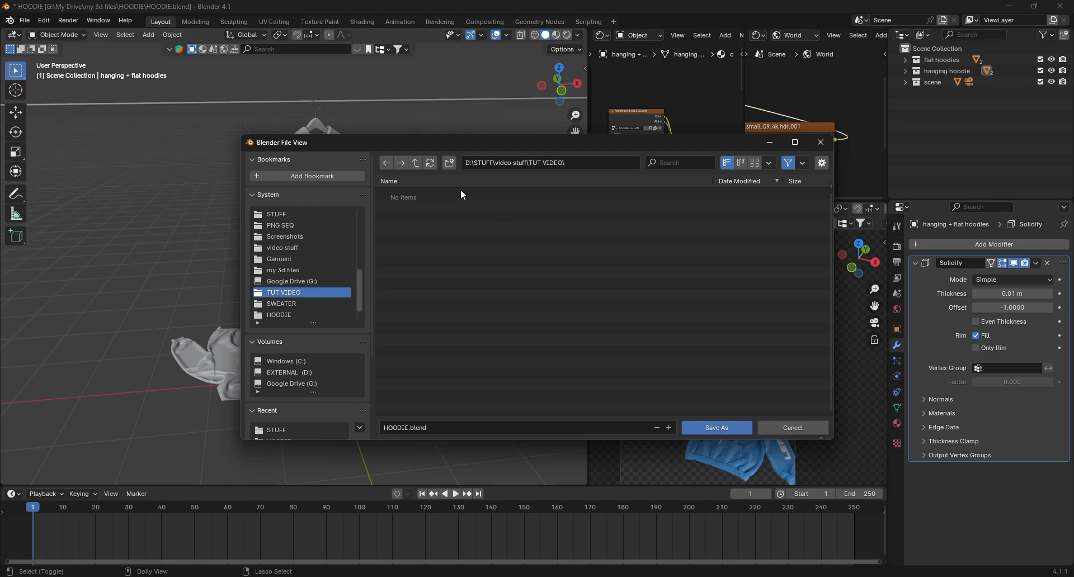
click(412, 430)
double_click(386, 428)
click(386, 427)
text(BLUE)
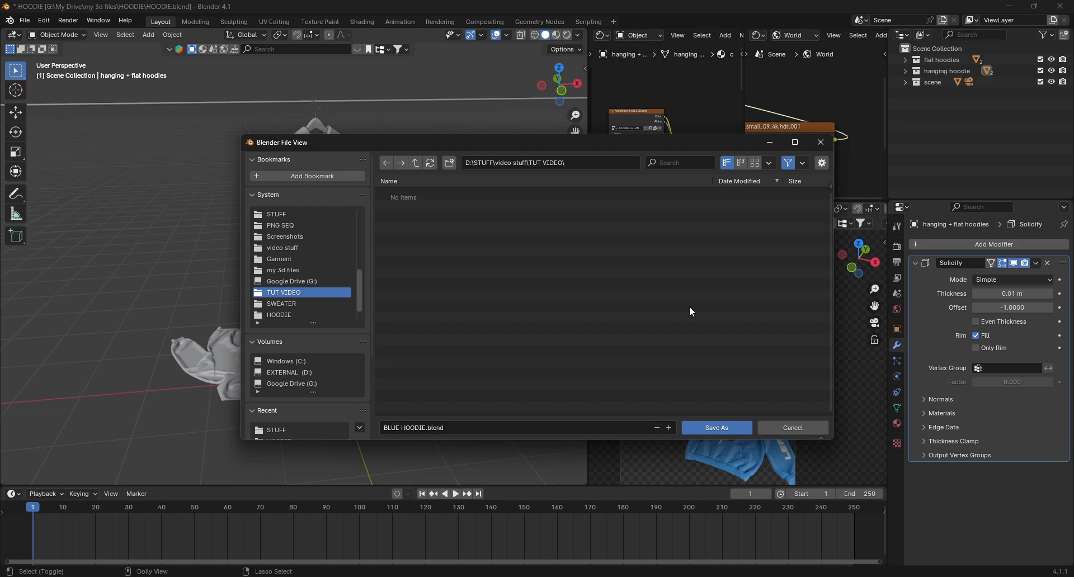
click(734, 430)
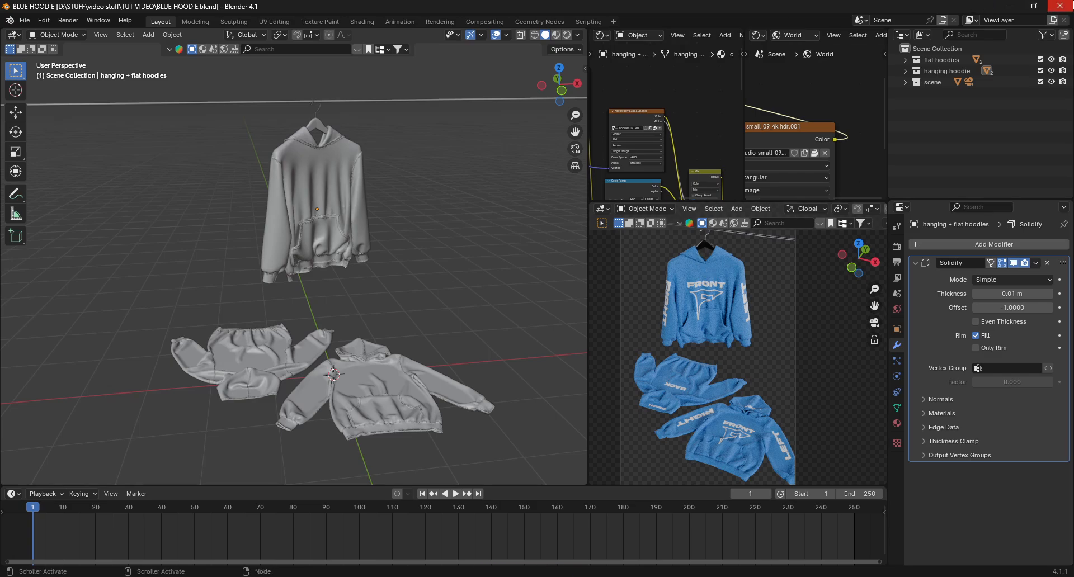
- Close Blender and the HOODIE file explorer window
click(1072, 4)
click(1069, 3)
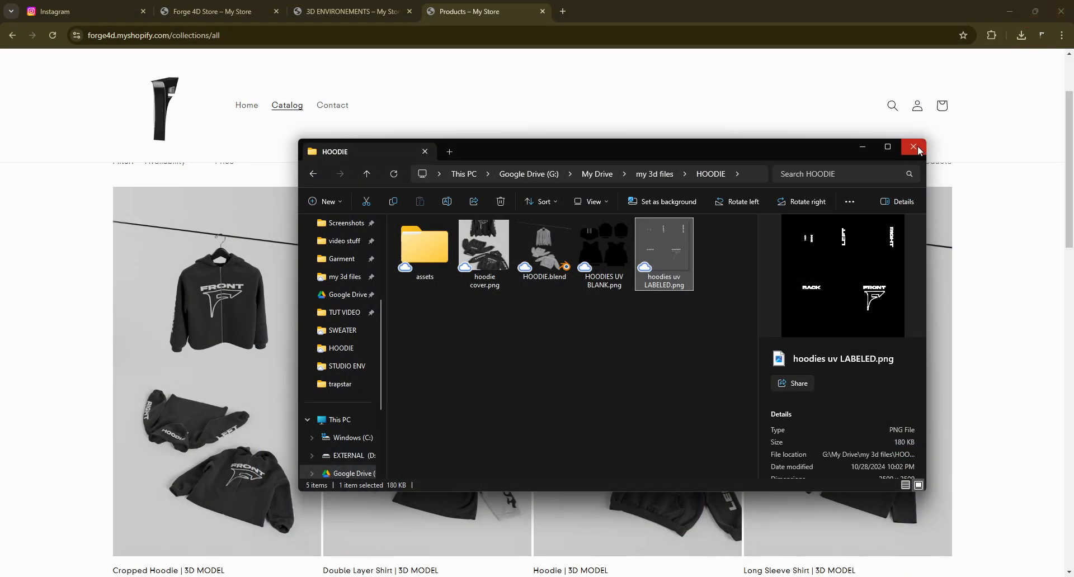
click(918, 150)
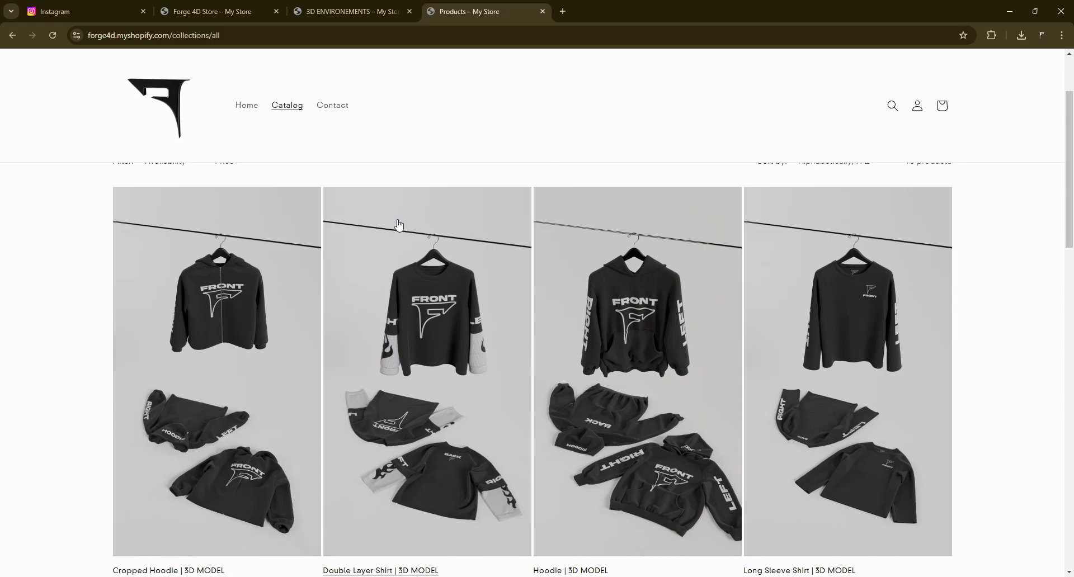
- Scroll the store catalog down to the Studio 3D ENVIRONMENT product and bring up the file explorer
scroll(397, 235, down, 5)
scroll(398, 235, down, 4)
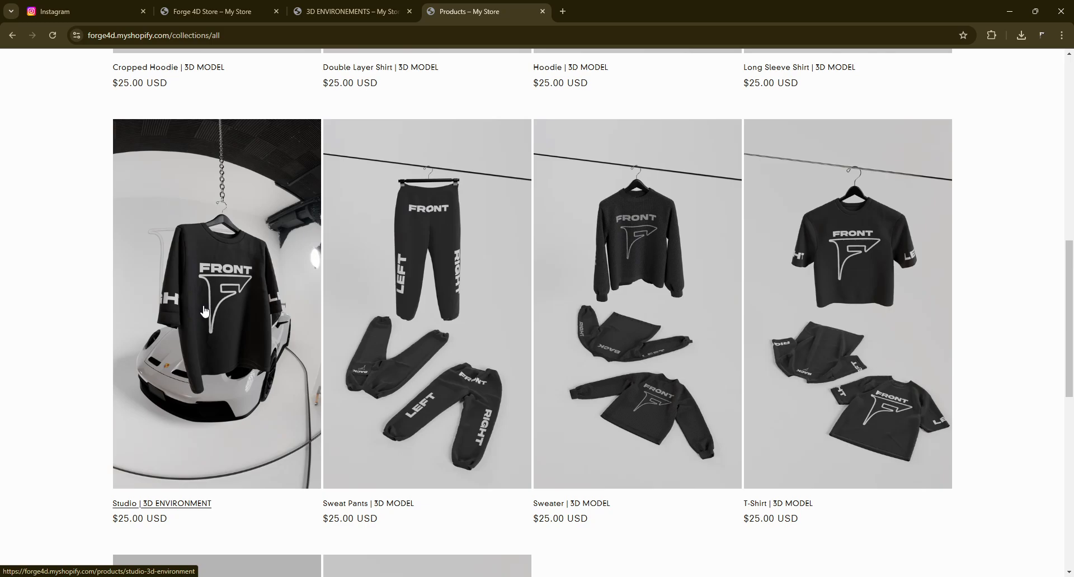
click(534, 574)
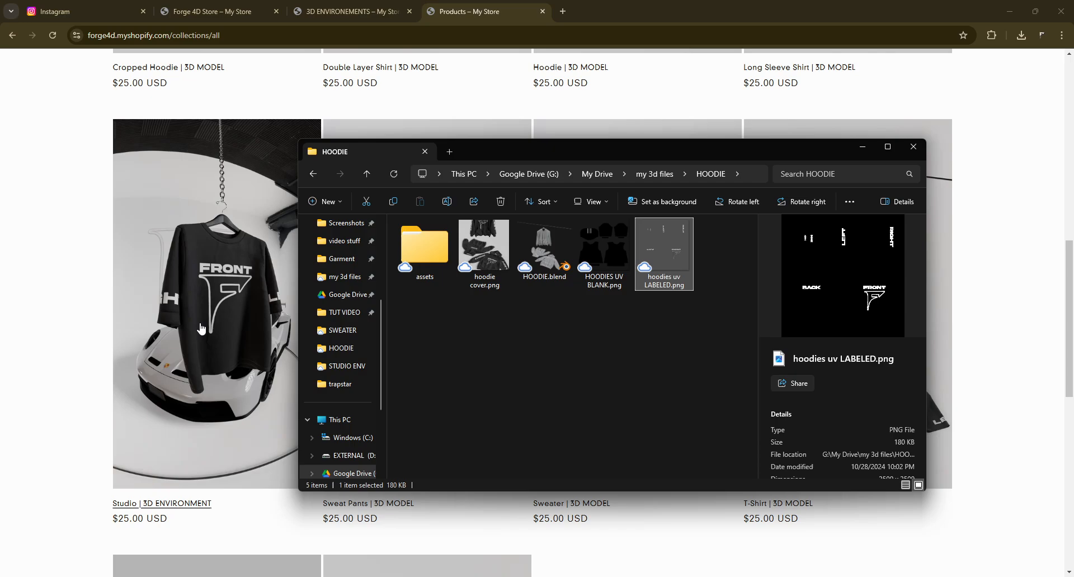
- Open the STUDIO ENV folder inside my 3d files and preview its cover images
click(342, 276)
double_click(564, 324)
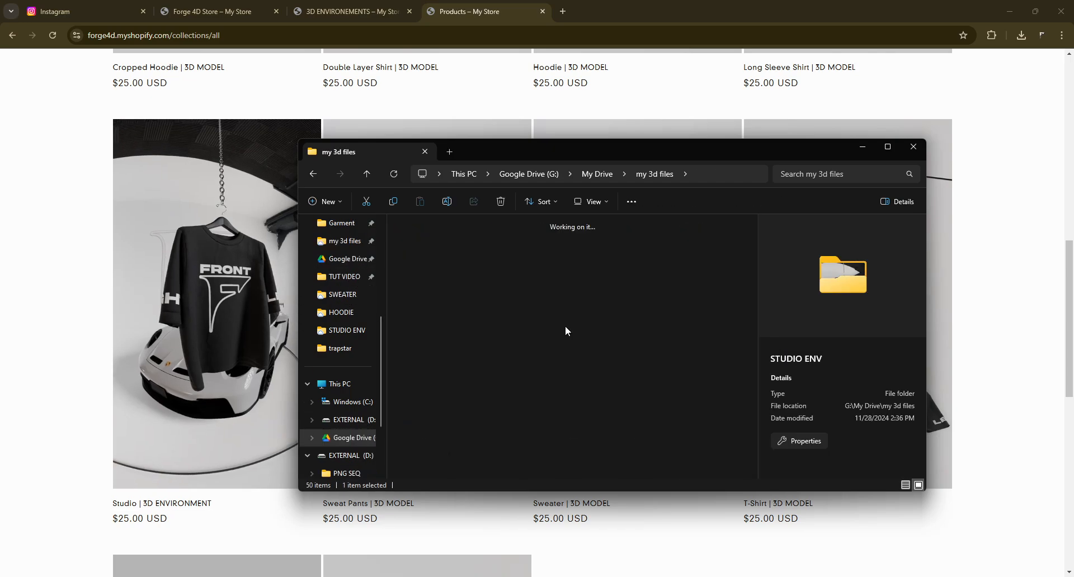
drag(634, 328, 412, 236)
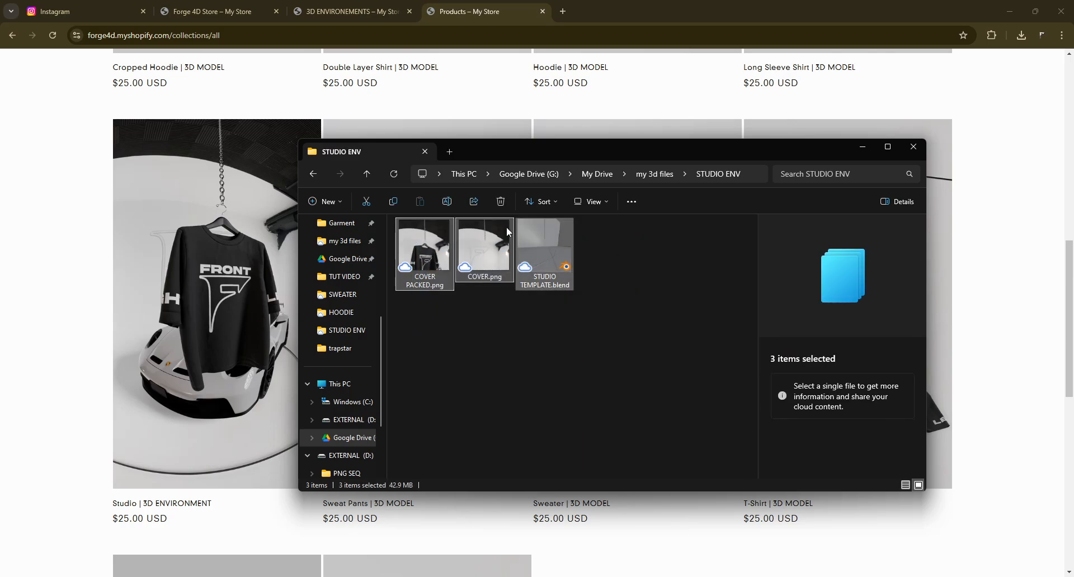
click(548, 339)
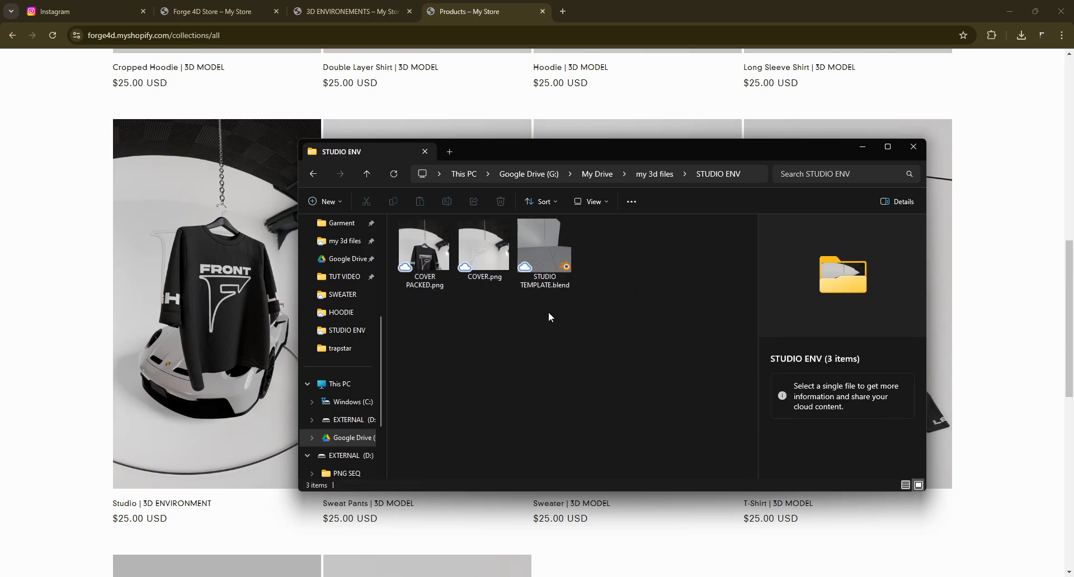
double_click(505, 247)
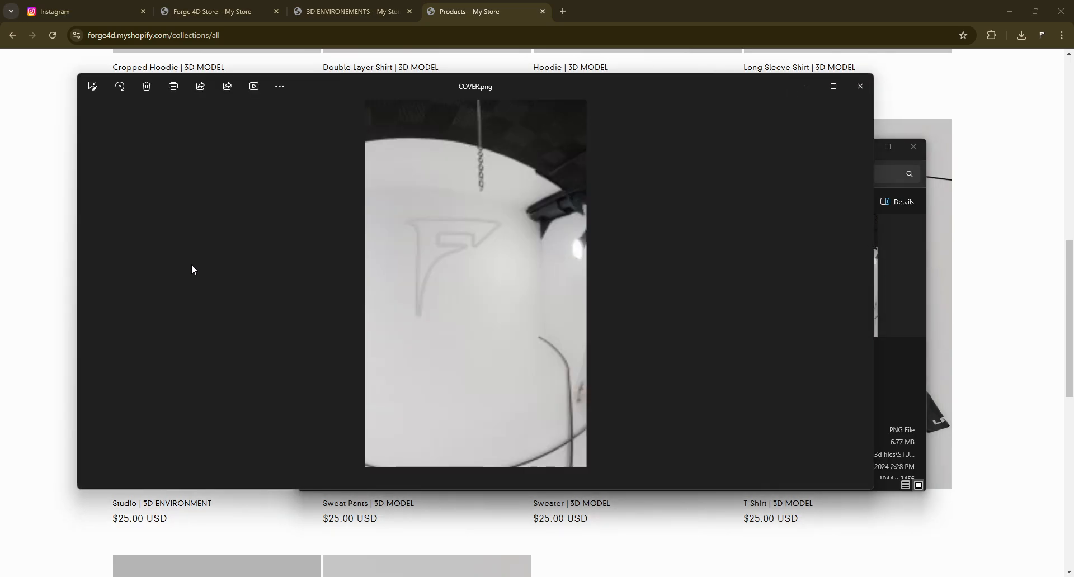
click(89, 285)
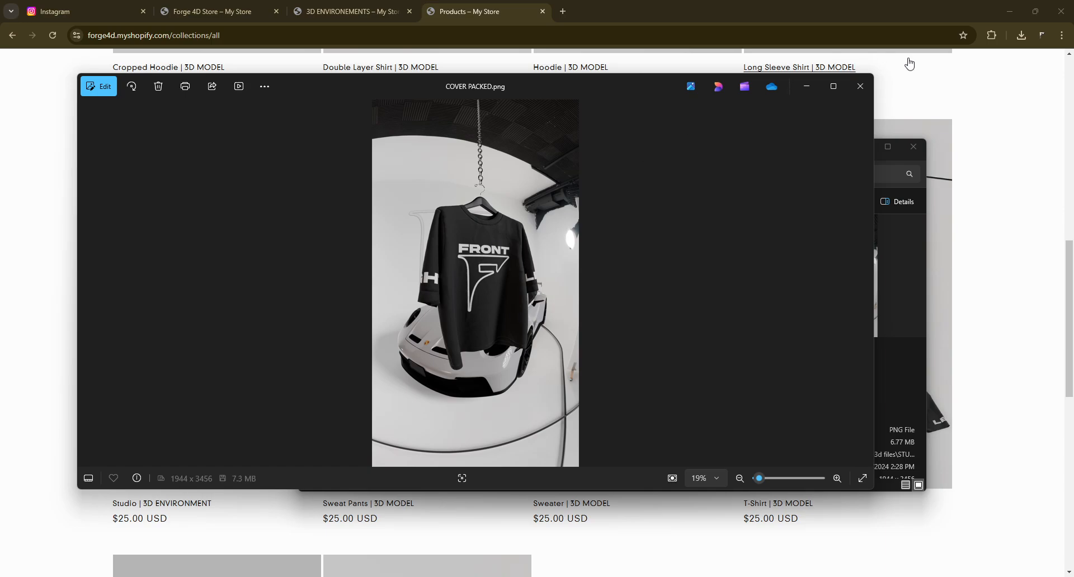
click(860, 86)
- Open STUDIO TEMPLATE.blend in Blender
click(546, 248)
double_click(546, 248)
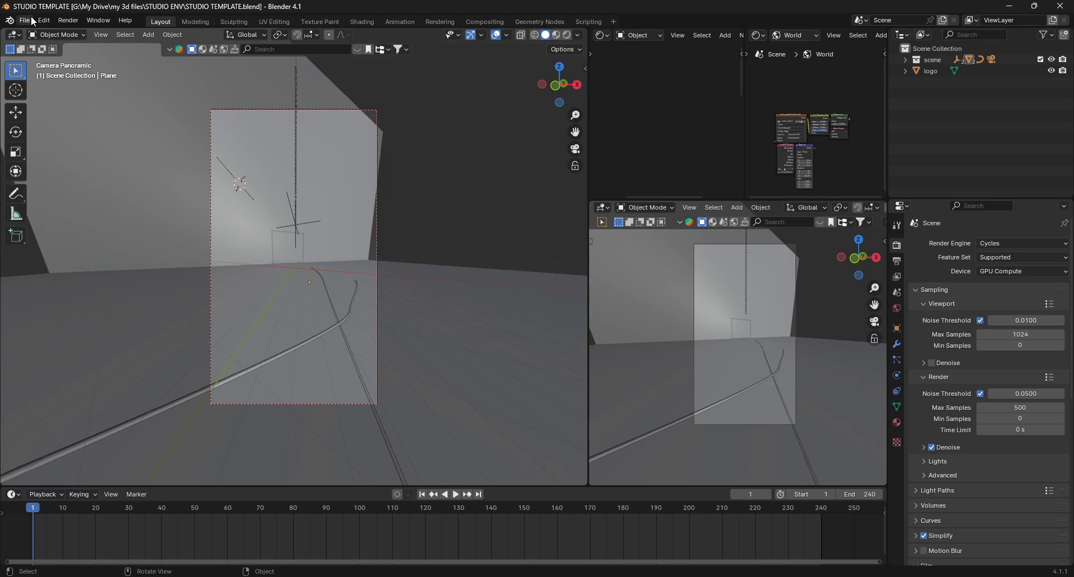
- Append the hanging hoodie collection from BLUE HOODIE.blend in the TUT VIDEO folder
click(29, 25)
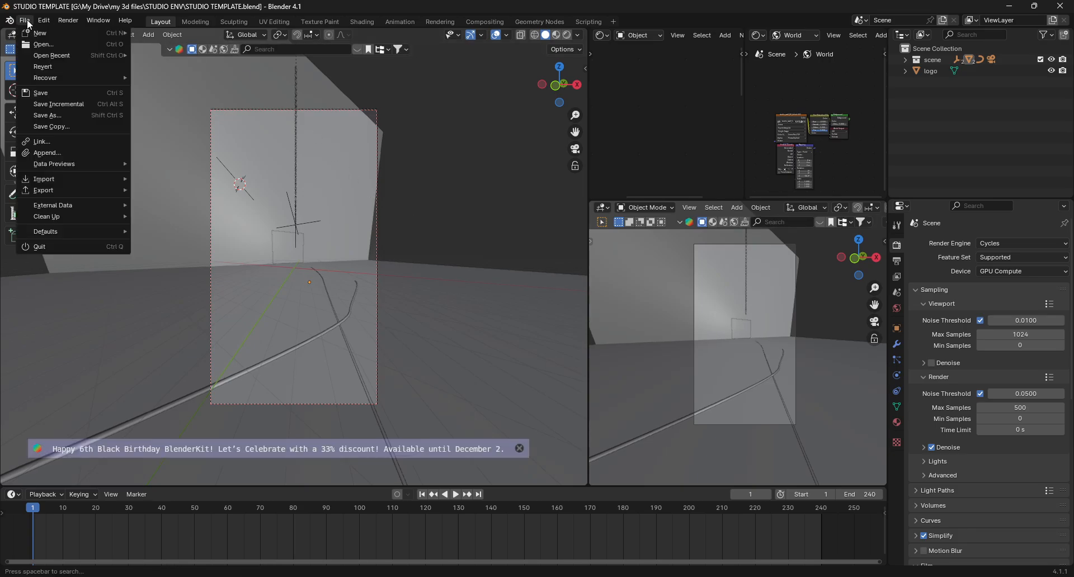
click(63, 152)
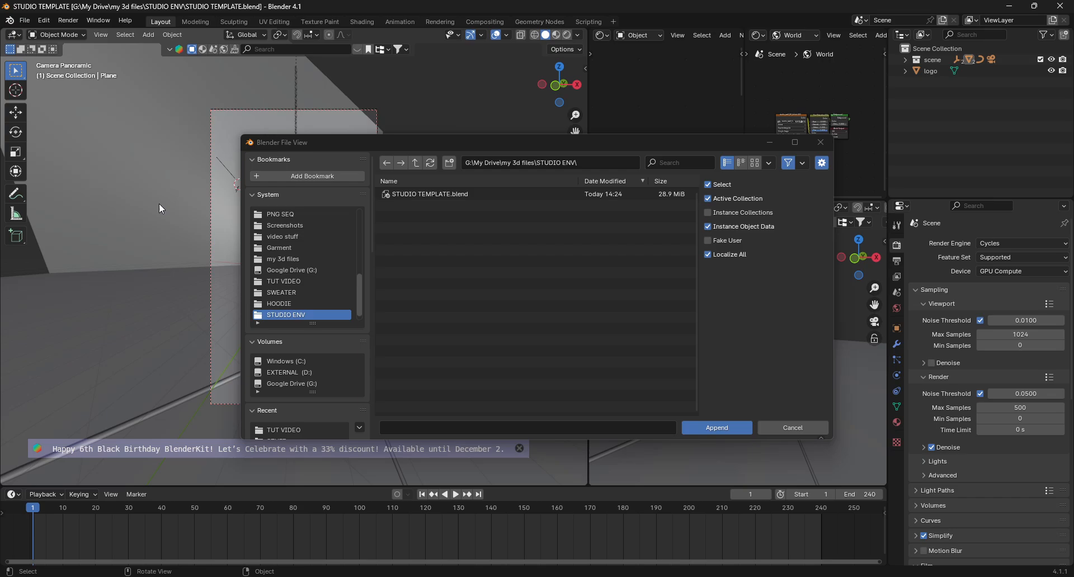
click(289, 280)
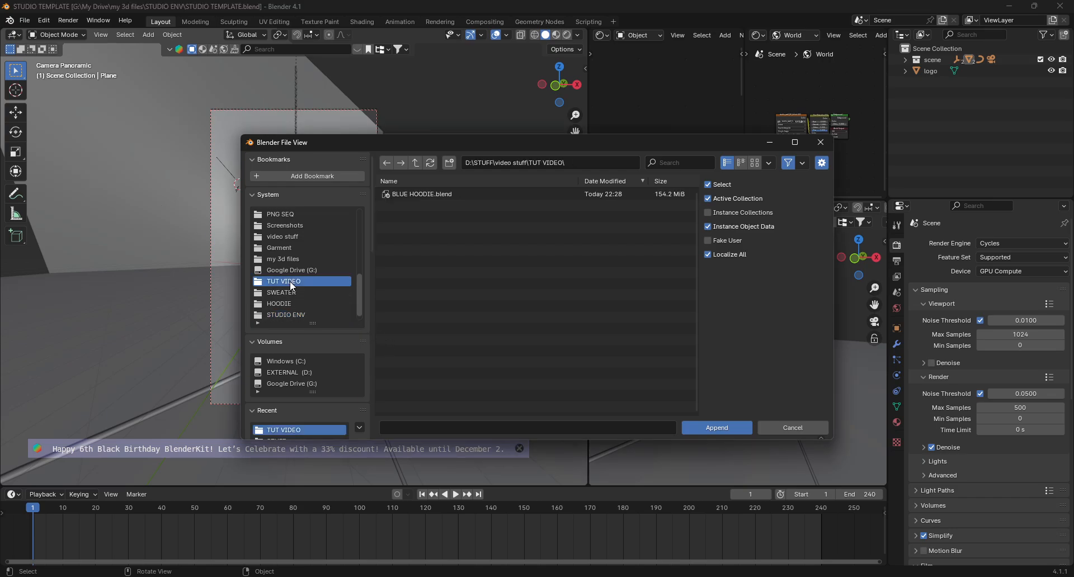
double_click(415, 196)
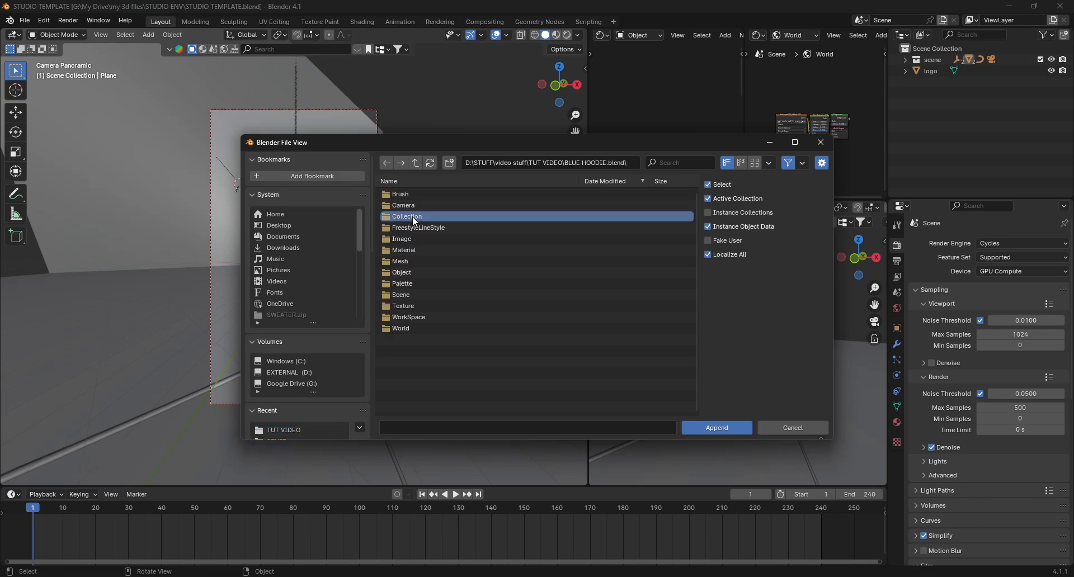
double_click(412, 216)
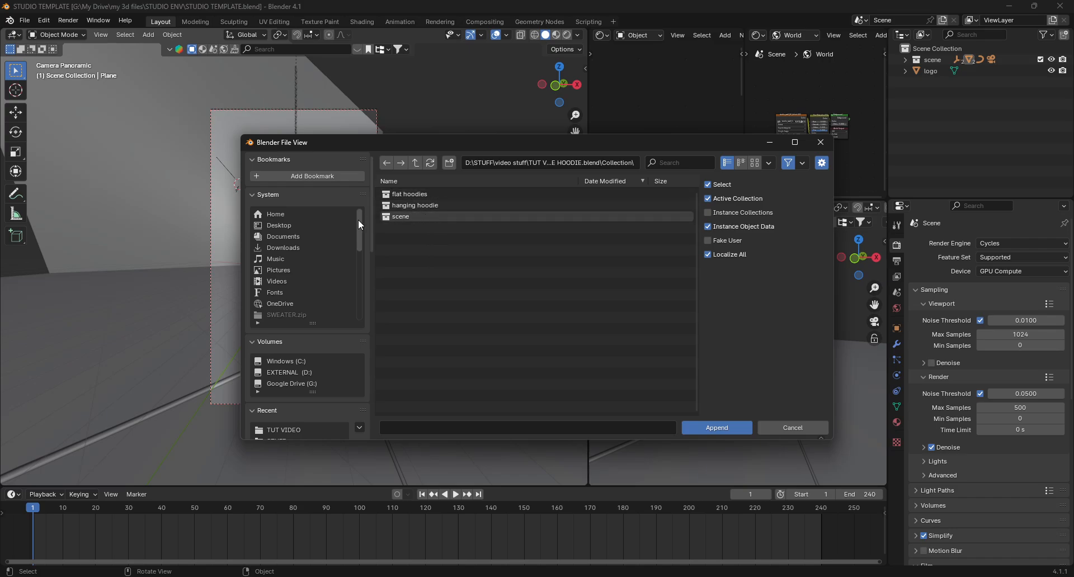
double_click(432, 205)
- Parent the hoodie mesh to the hoodie hanger using Object (Keep Transform)
scroll(294, 249, up, 17)
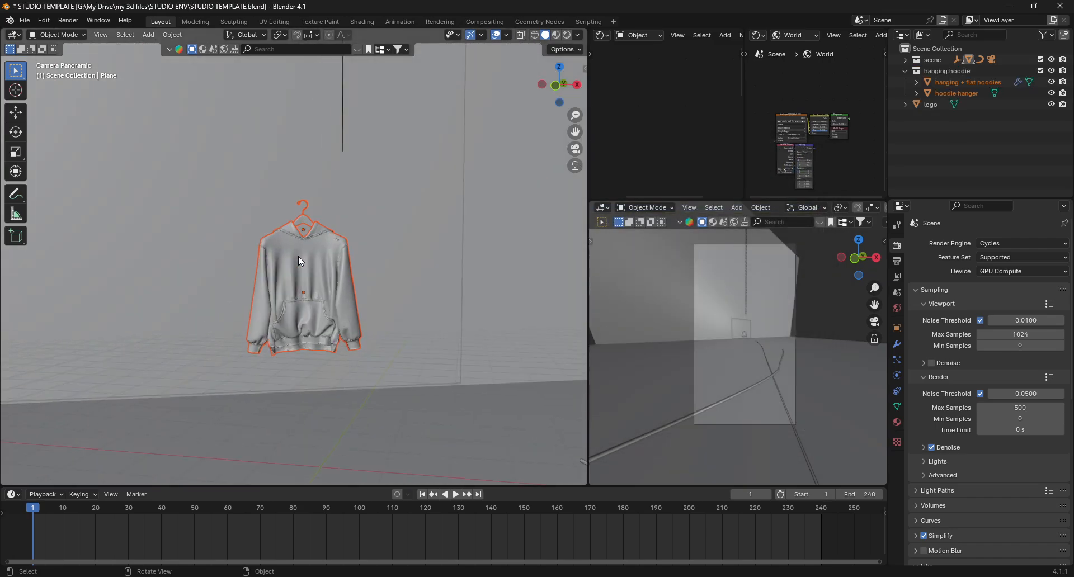
click(335, 240)
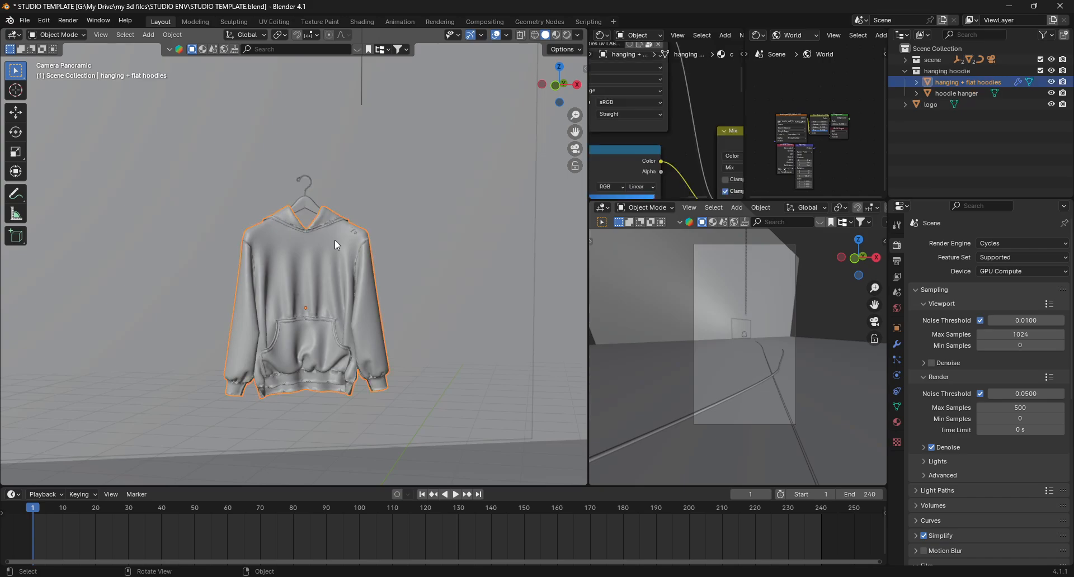
click(306, 204)
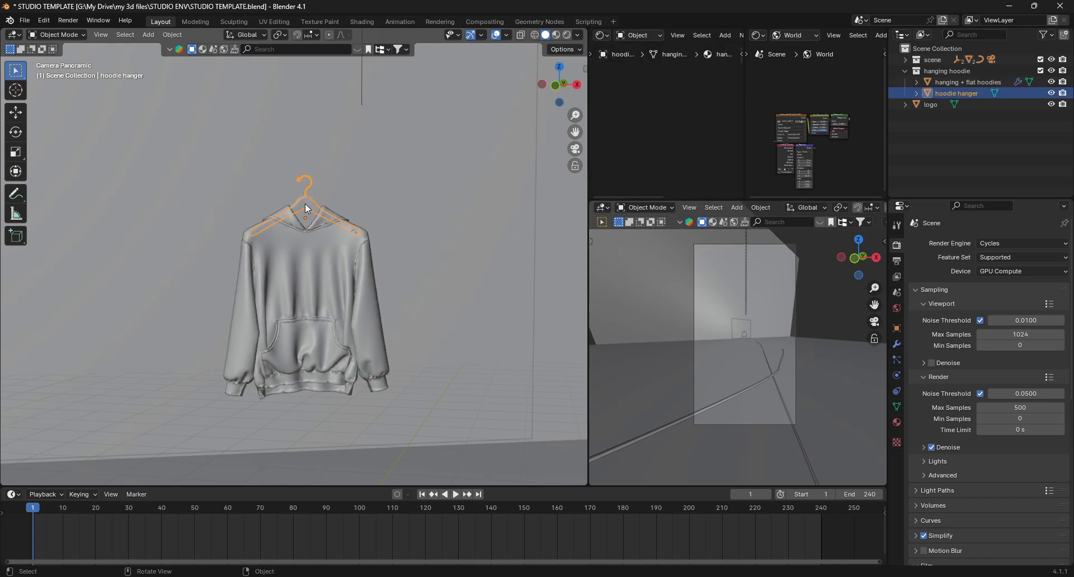
key(g)
right_click(358, 239)
click(333, 241)
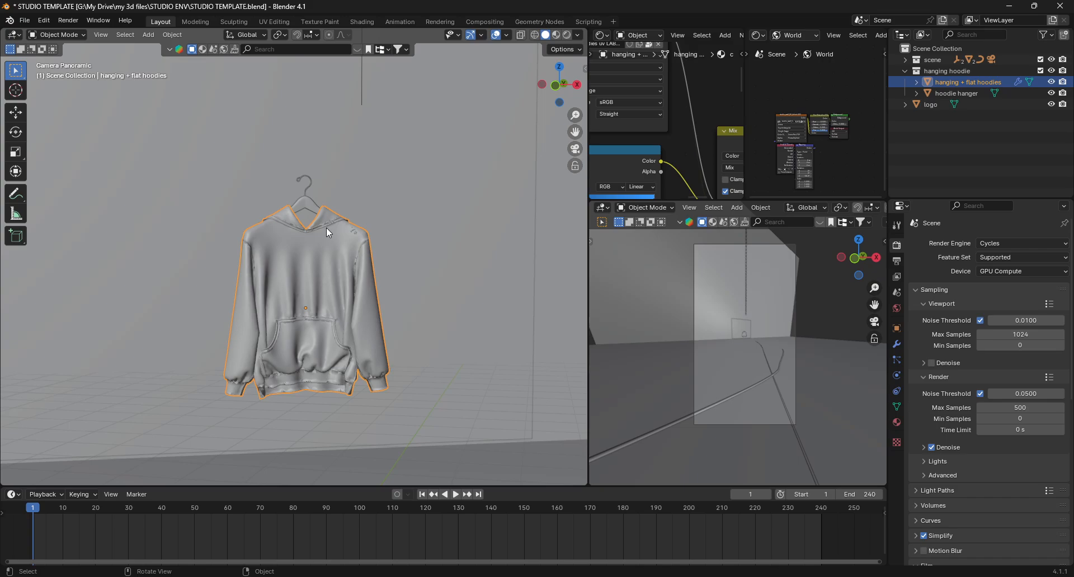
shift+click(306, 203)
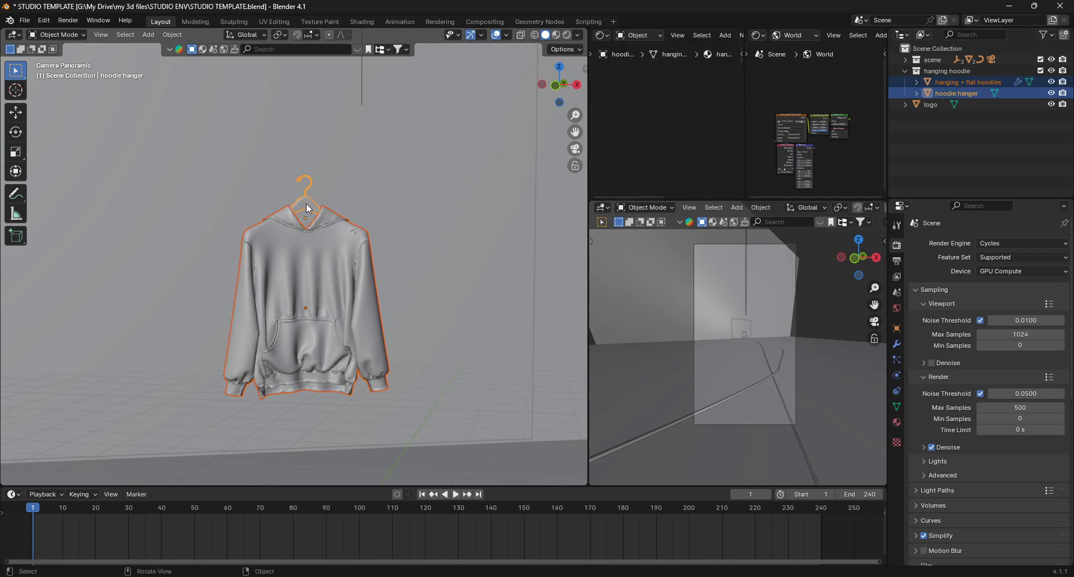
key(ctrl+p)
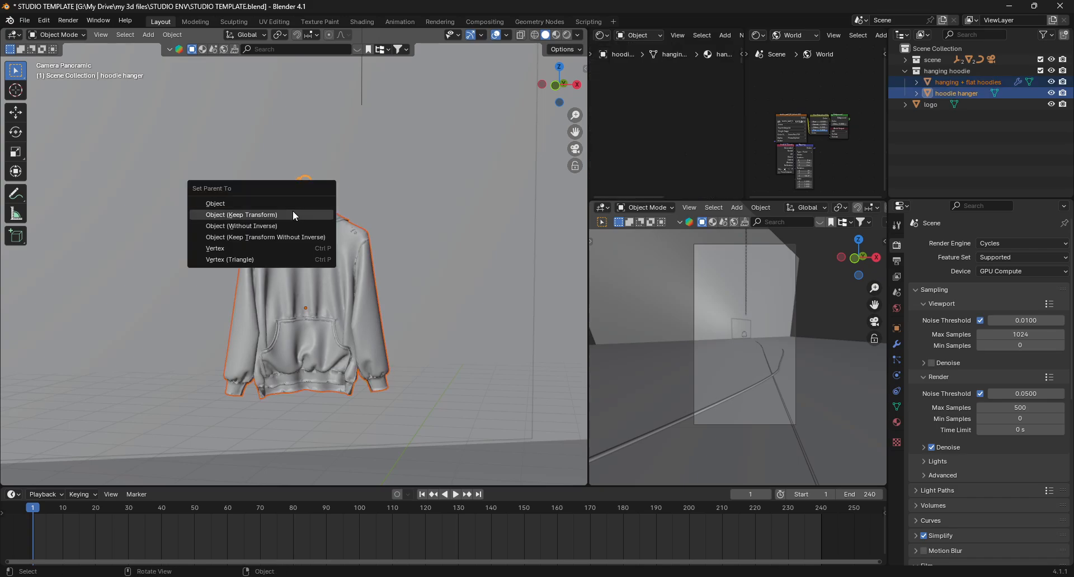
click(294, 212)
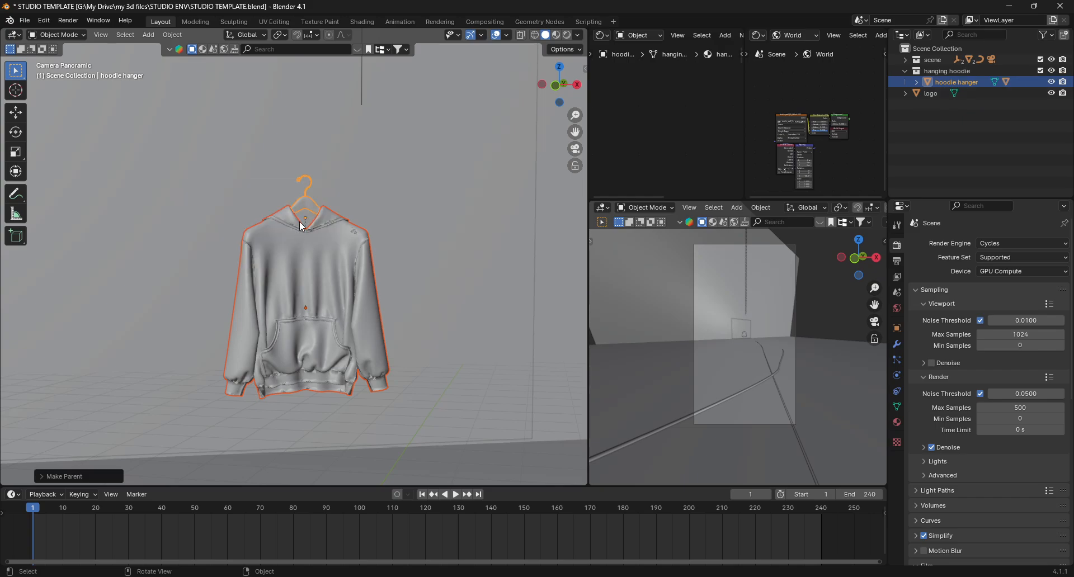
- Move the hanger with its hoodie and undo the move
scroll(308, 207, down, 5)
key(g)
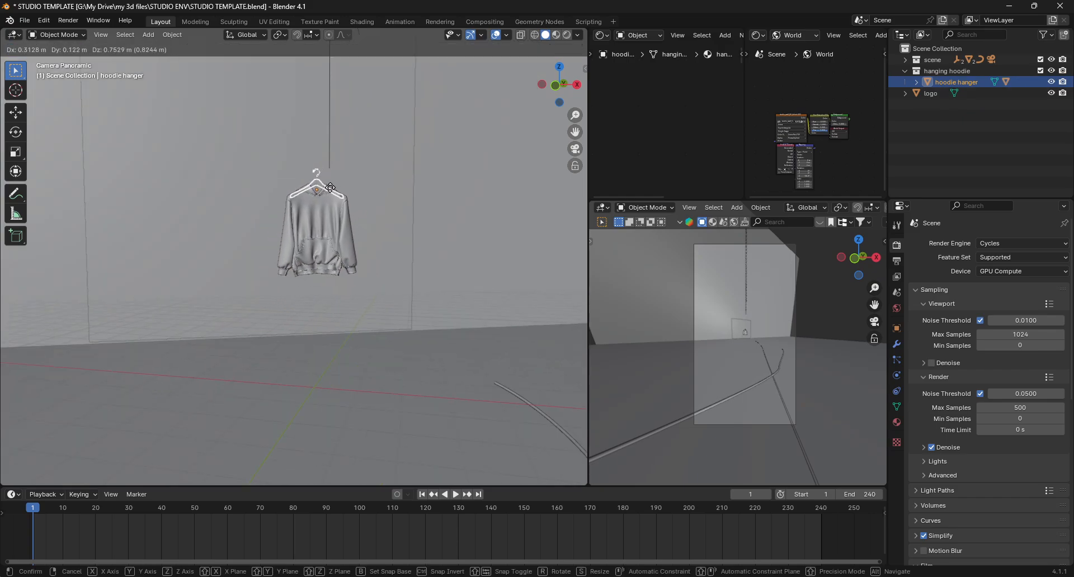
click(314, 220)
key(ctrl+z)
- In top view, move the hanger and hoodie onto the position of the hanging chain
click(562, 67)
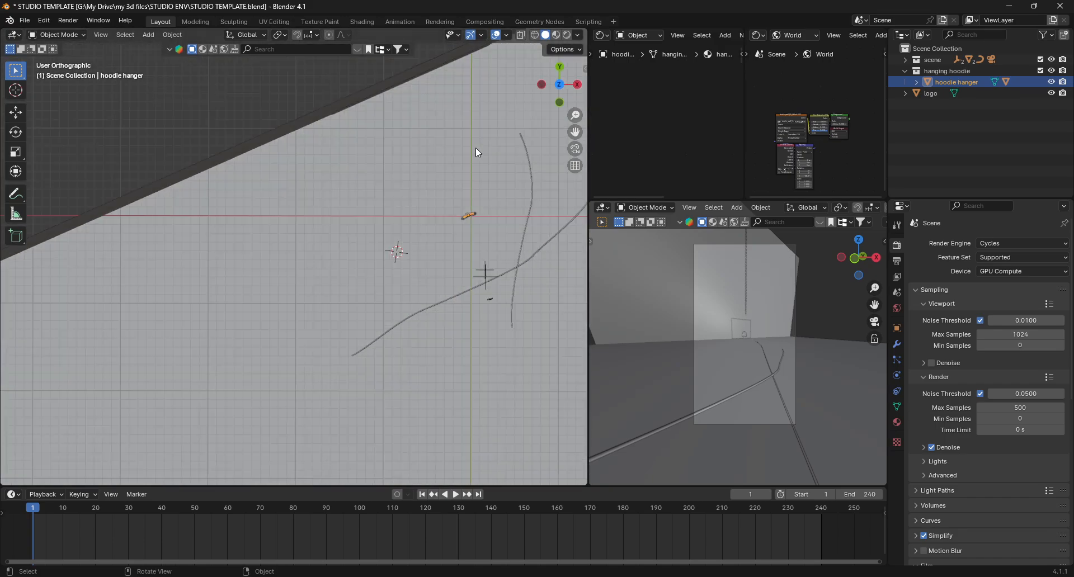
scroll(476, 168, down, 2)
shift+middle_drag(475, 212, 386, 227)
scroll(391, 225, up, 10)
key(g)
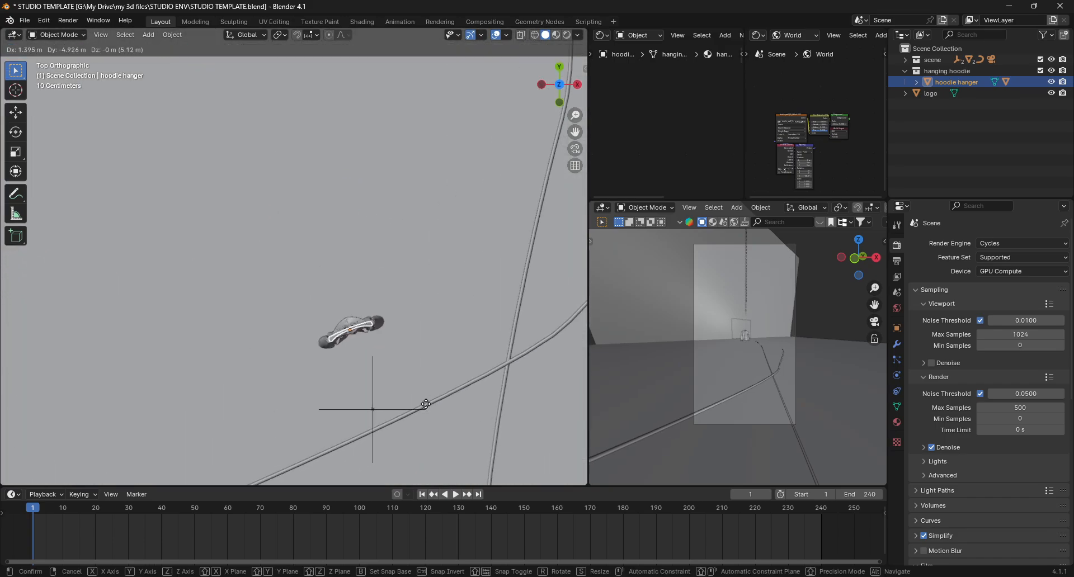
scroll(381, 392, up, 9)
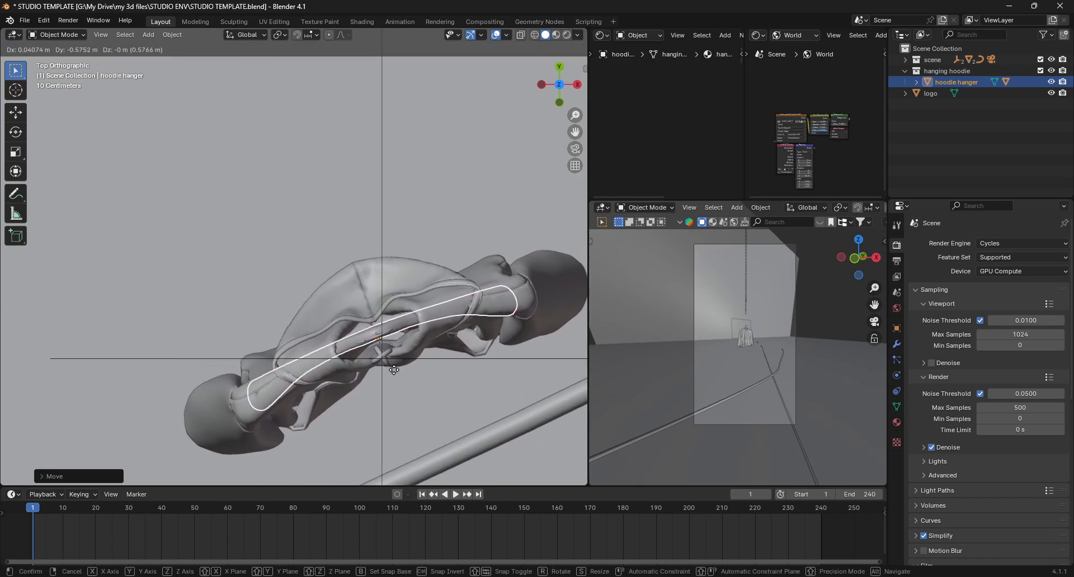
click(374, 329)
scroll(383, 324, up, 3)
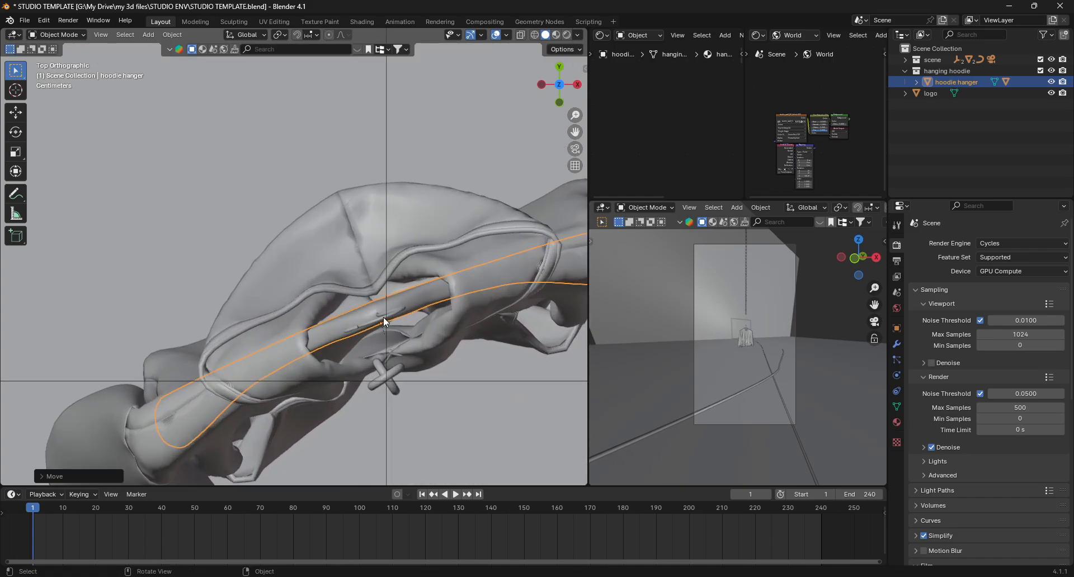
key(g)
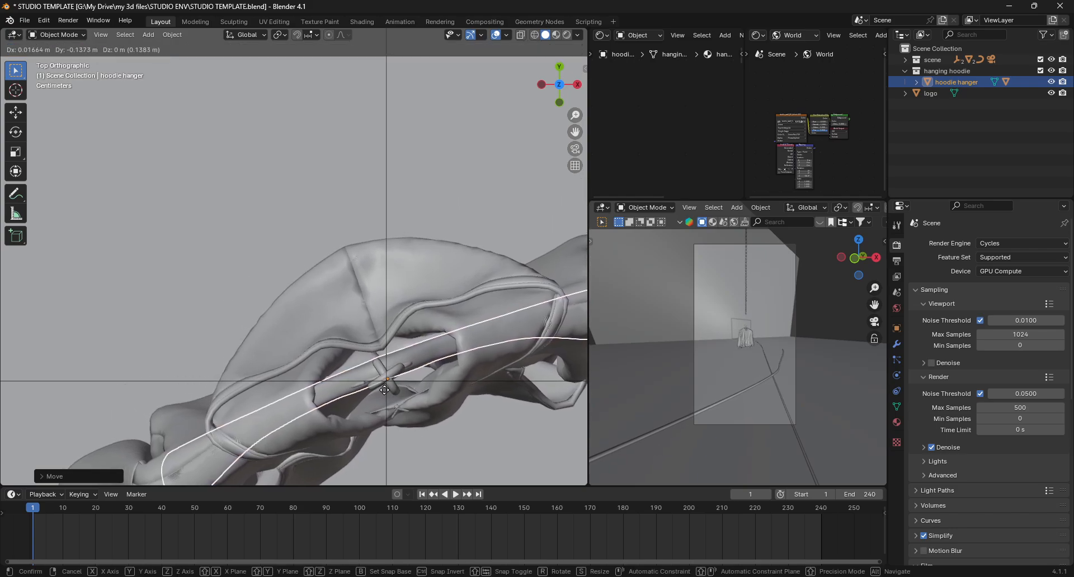
click(384, 390)
- Scale the hanger and hoodie up by about 1.75 in the camera view
scroll(387, 383, up, 3)
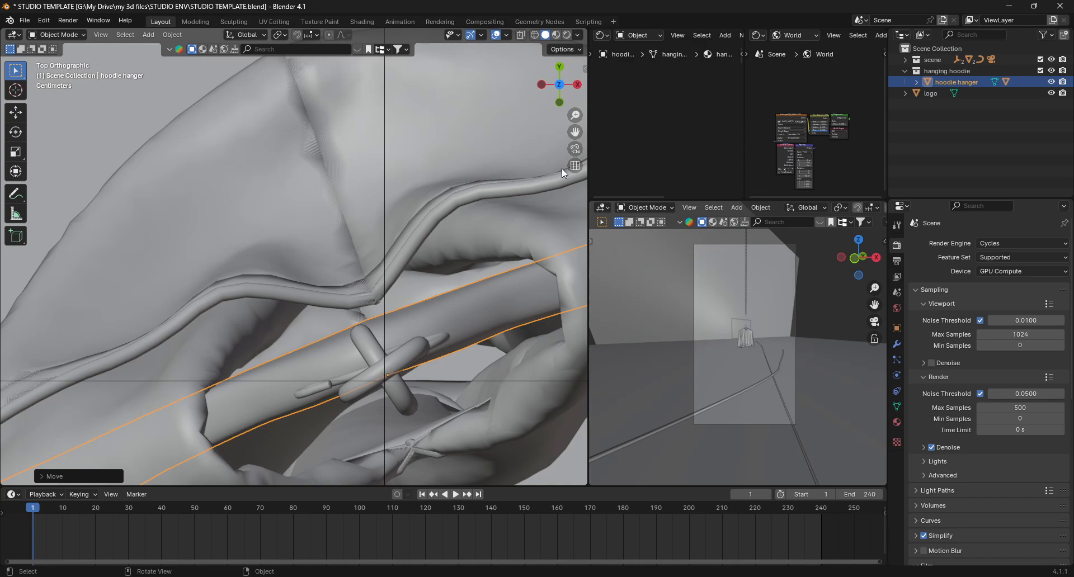
click(574, 149)
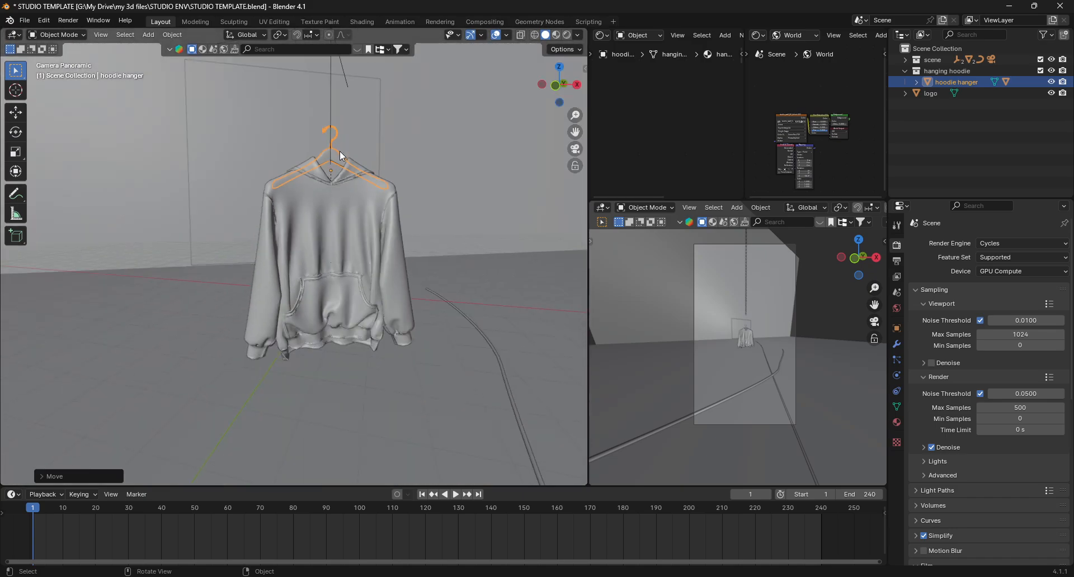
scroll(340, 156, down, 4)
shift+middle_drag(340, 156, 341, 290)
scroll(341, 290, up, 1)
scroll(341, 291, down, 1)
key(s)
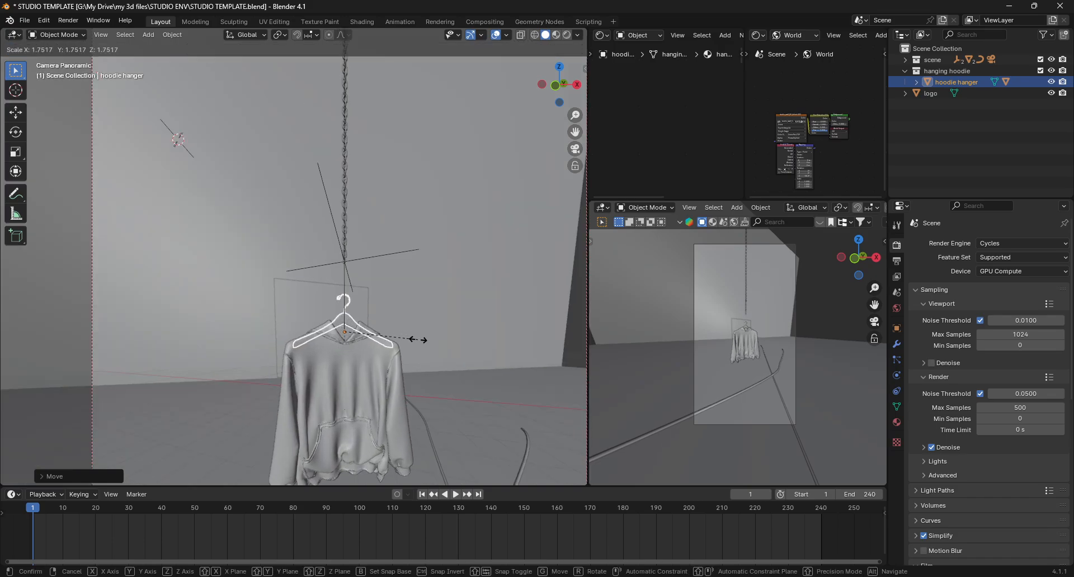
click(426, 339)
- Preview the studio scene with Rendered shading in the smaller viewport
scroll(391, 284, down, 5)
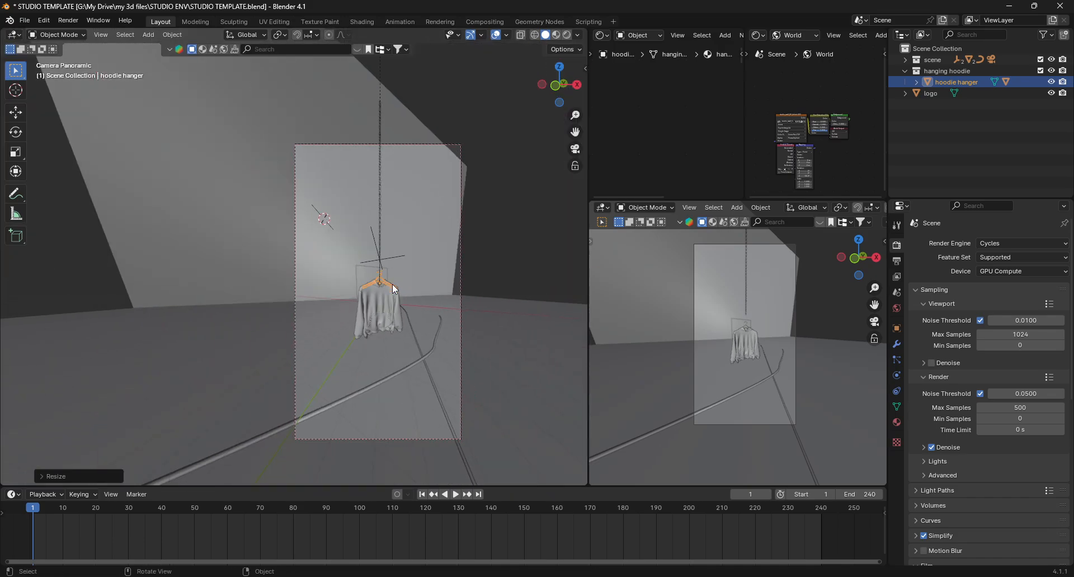
shift+middle_drag(392, 284, 333, 267)
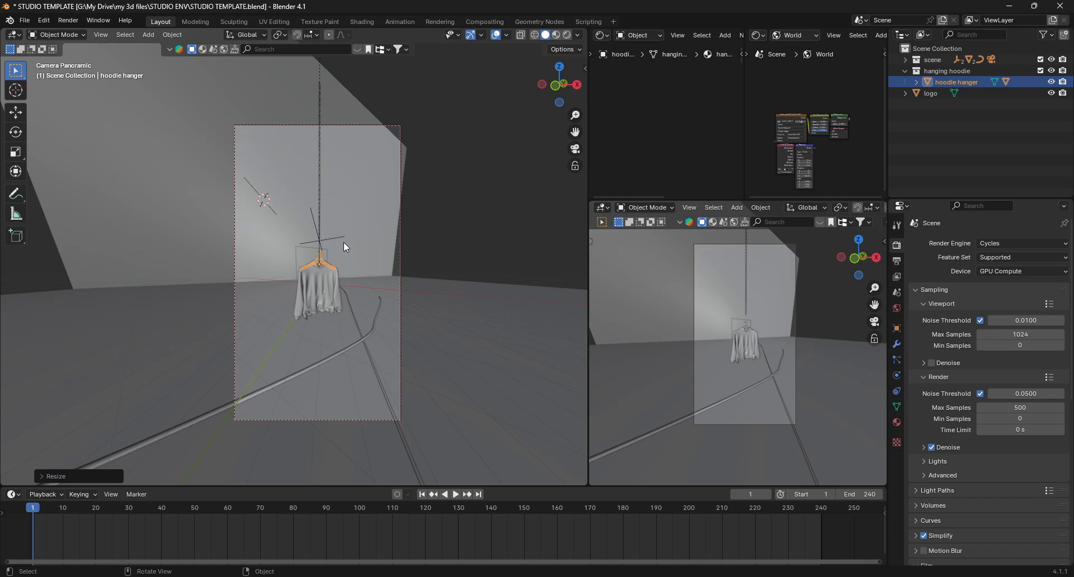
scroll(343, 243, up, 1)
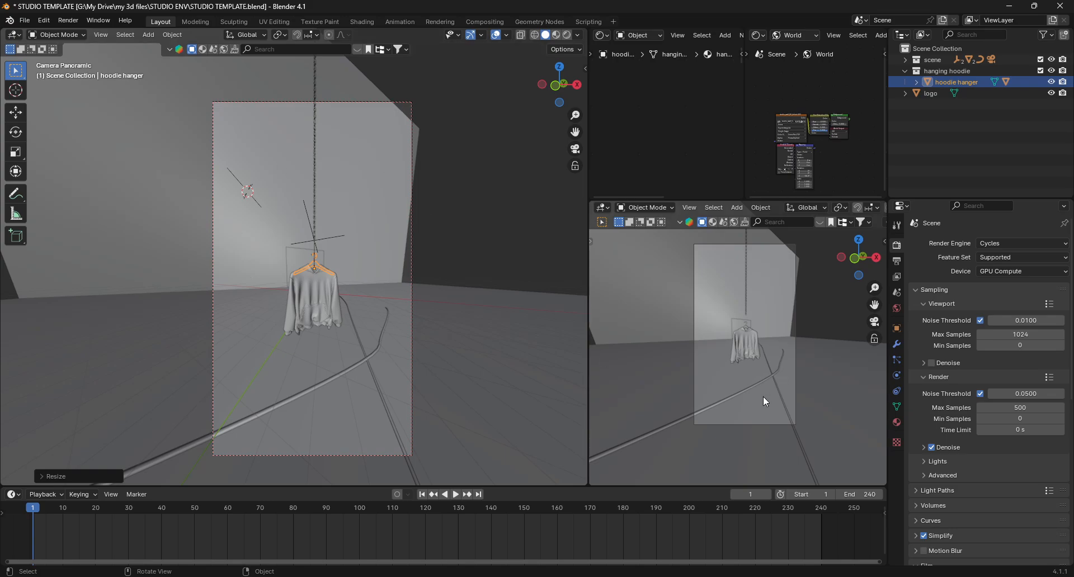
key(z)
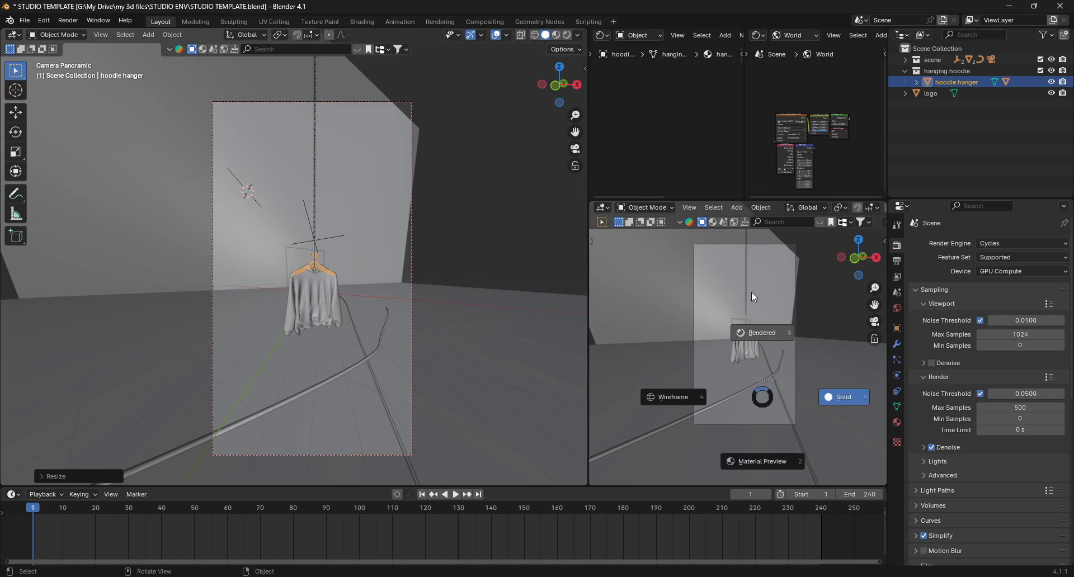
click(751, 291)
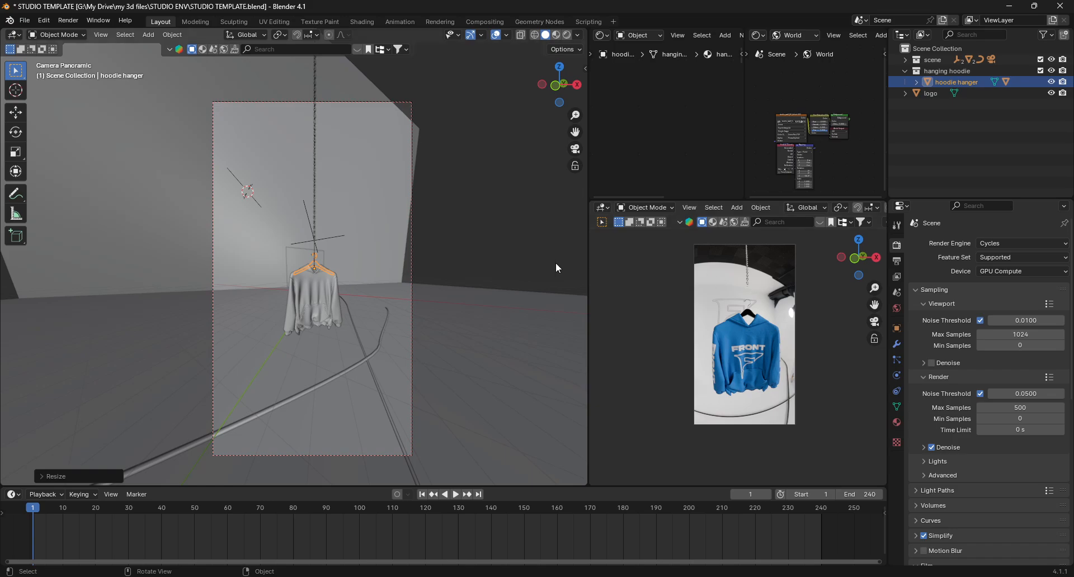
- Inspect the hoodie, hanger, plane and chain objects by selecting each in the viewports
mouse_move(311, 313)
middle_down()
mouse_move(311, 330)
mouse_move(320, 306)
middle_up()
scroll(321, 307, down, 5)
click(283, 273)
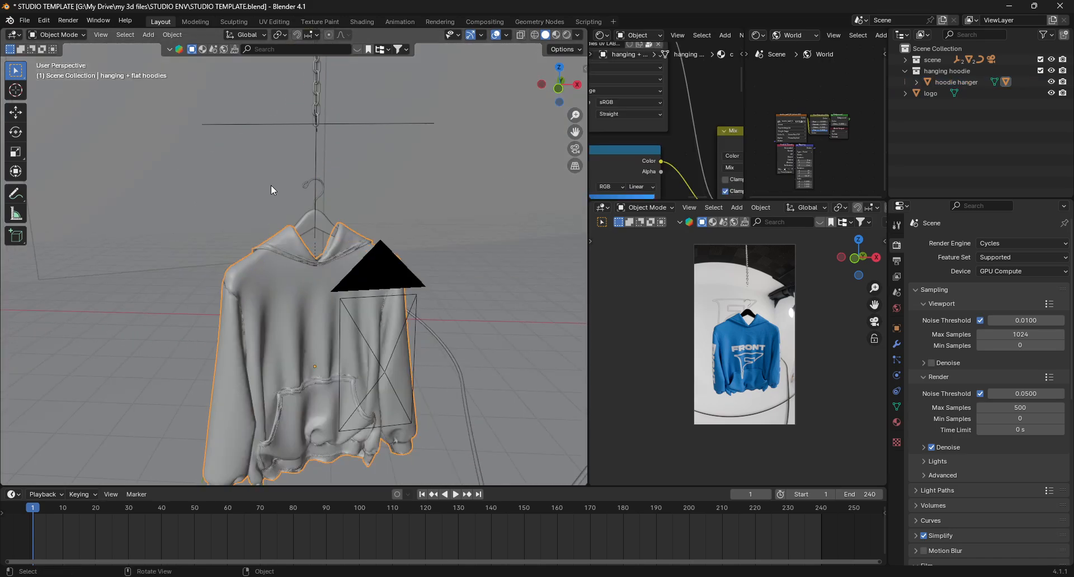
click(307, 220)
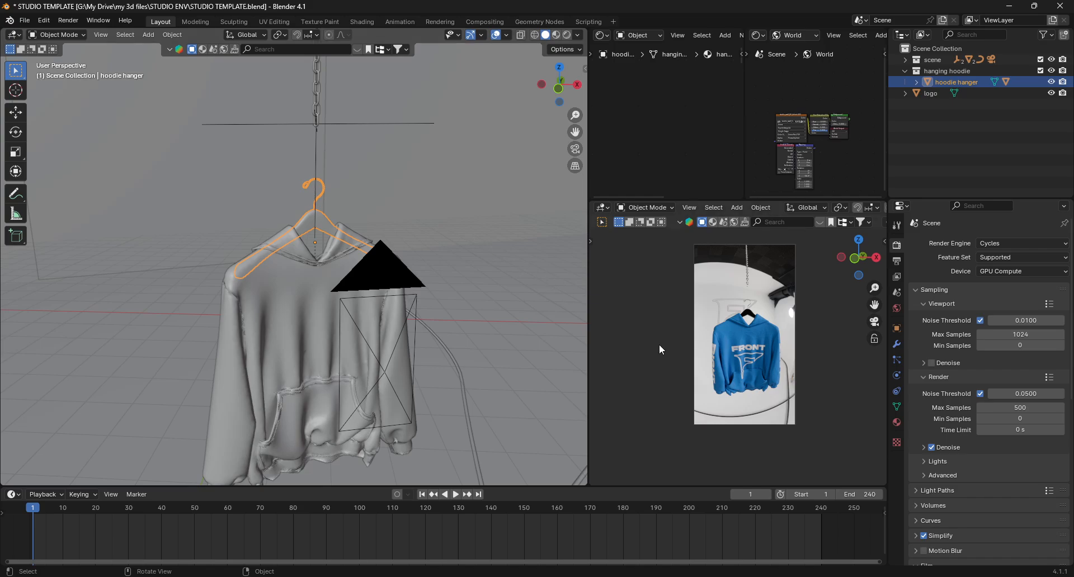
click(759, 347)
click(740, 301)
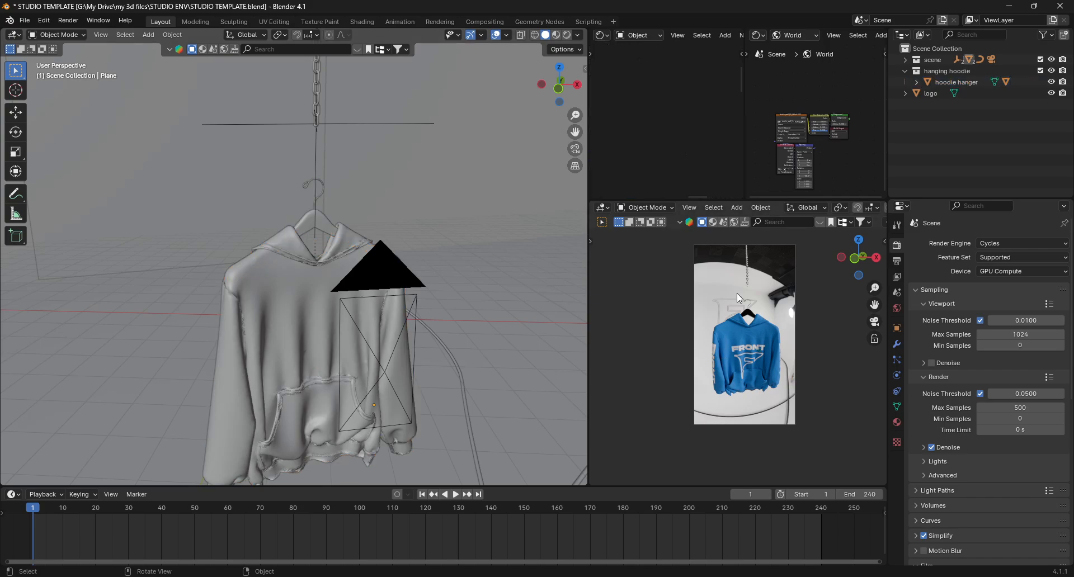
click(749, 277)
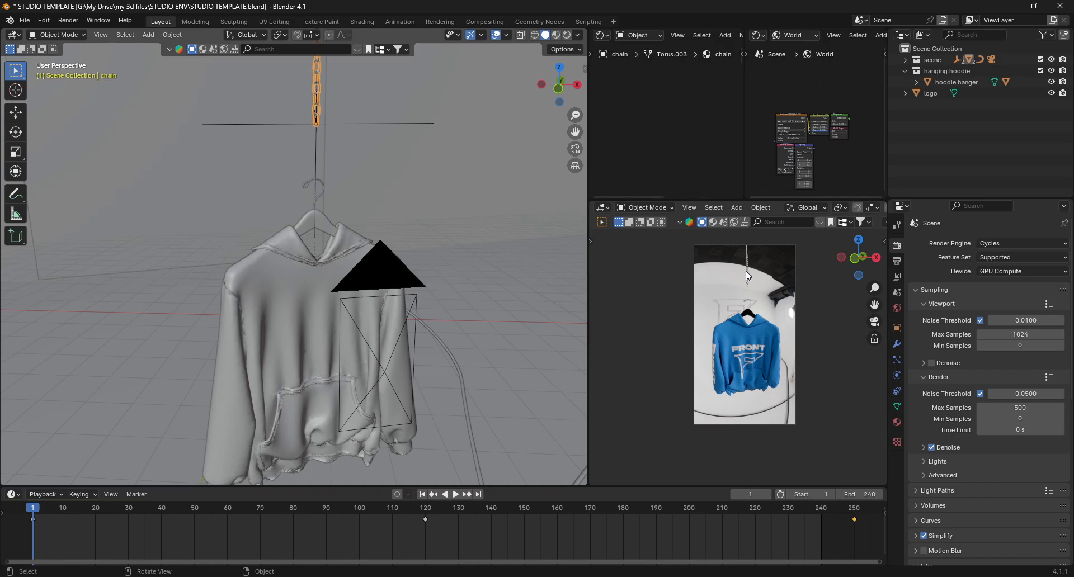
click(348, 267)
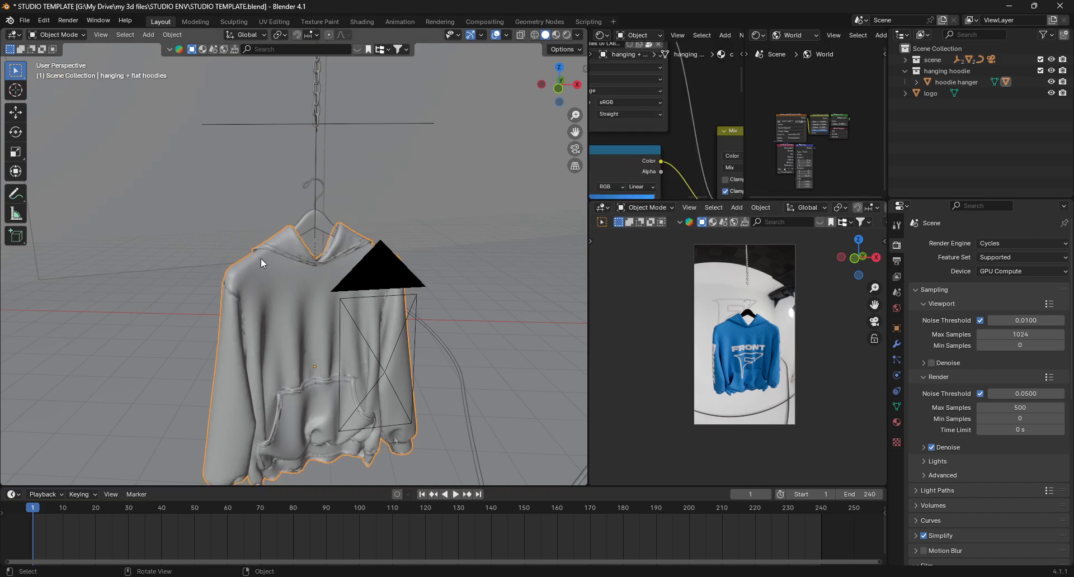
- Select the hoodie hanger and scale it with its hoodie down by about 0.84
middle_drag(261, 257, 306, 215)
scroll(335, 213, down, 4)
shift+middle_drag(391, 212, 361, 249)
scroll(339, 260, up, 8)
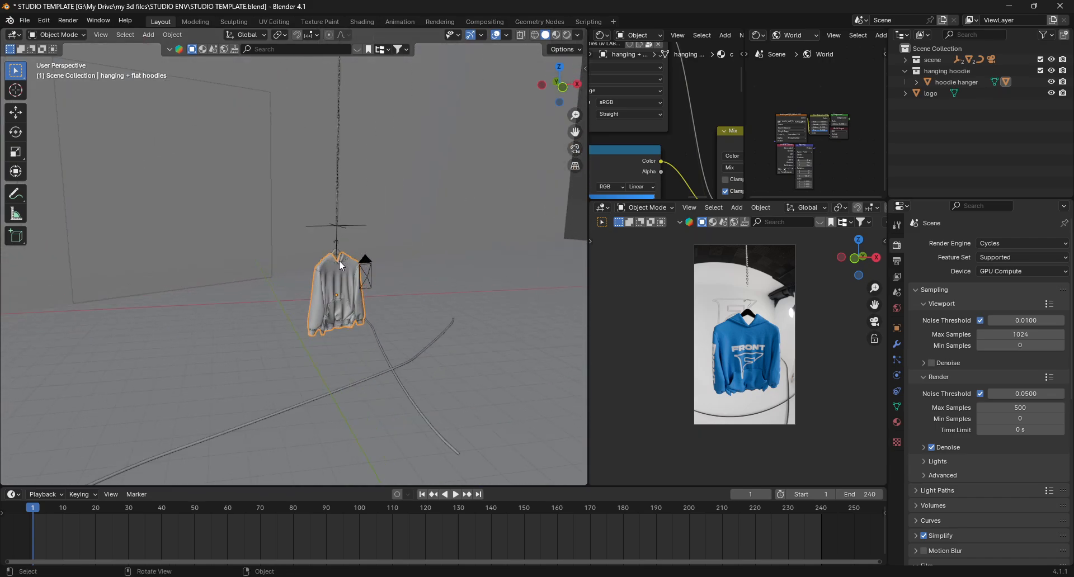
click(322, 240)
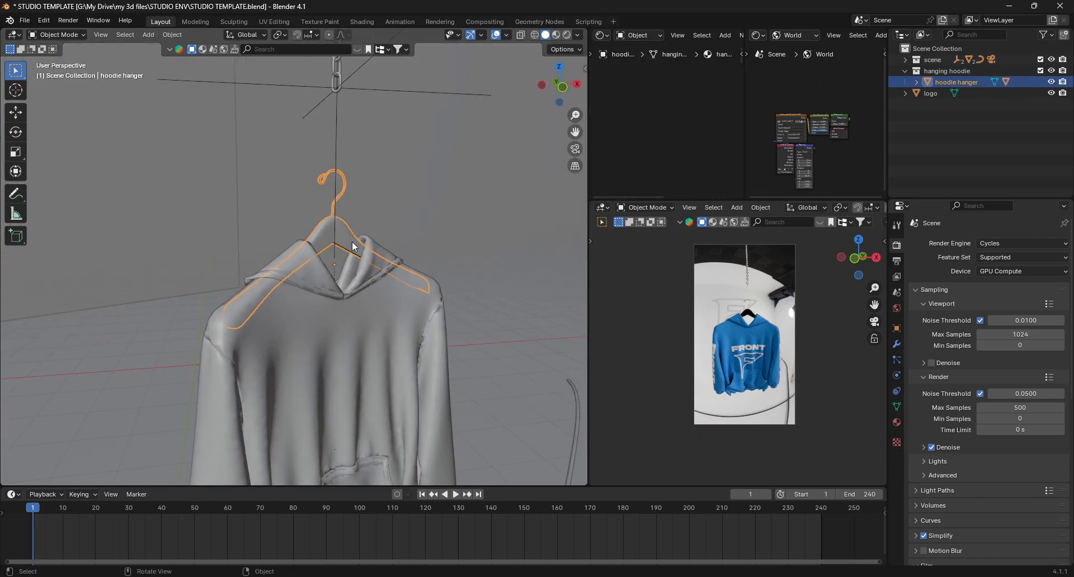
middle_drag(352, 237, 414, 336)
key(s)
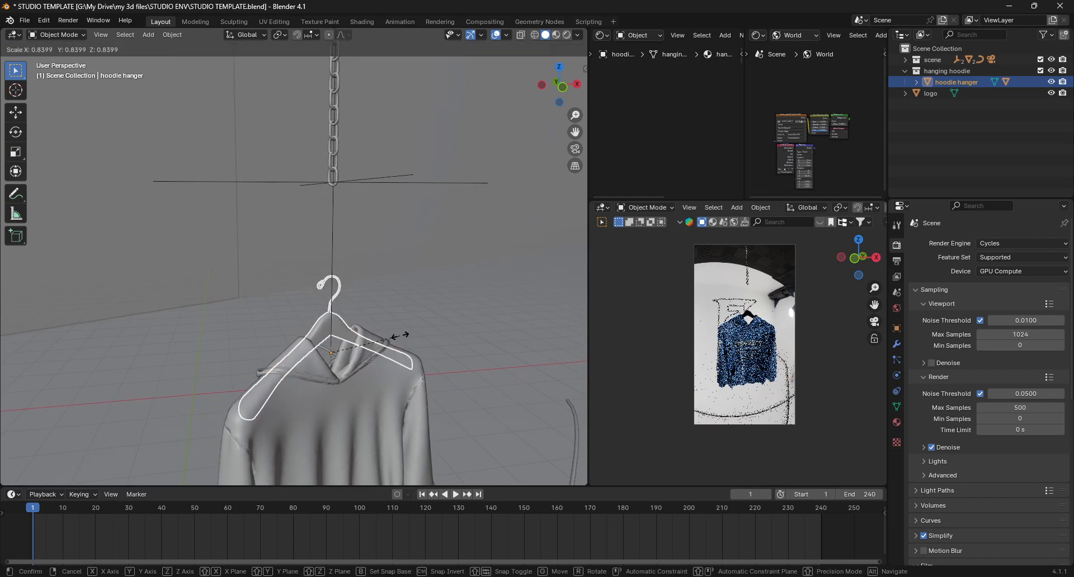
click(401, 334)
- Move the hanger and hoodie up along Z so the hanger's hook sits on the chain's bottom link
key(g)
key(z)
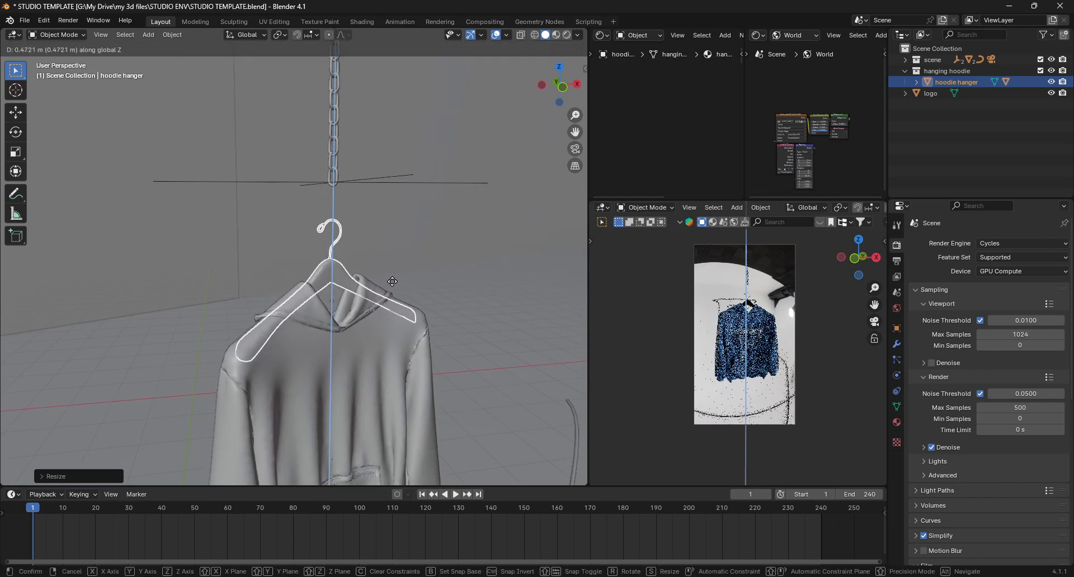
click(323, 255)
scroll(337, 234, up, 8)
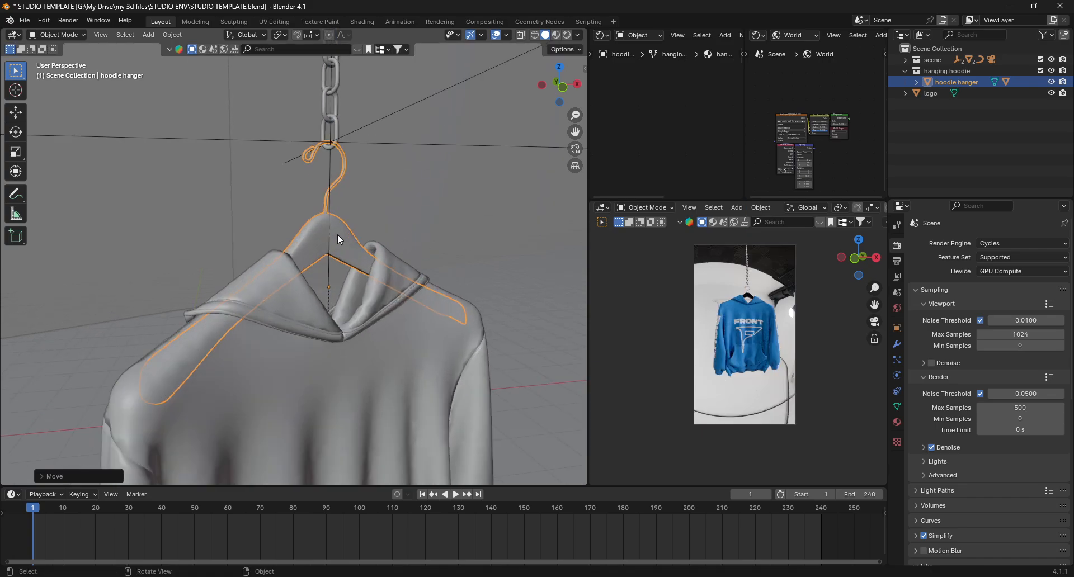
key(g)
key(z)
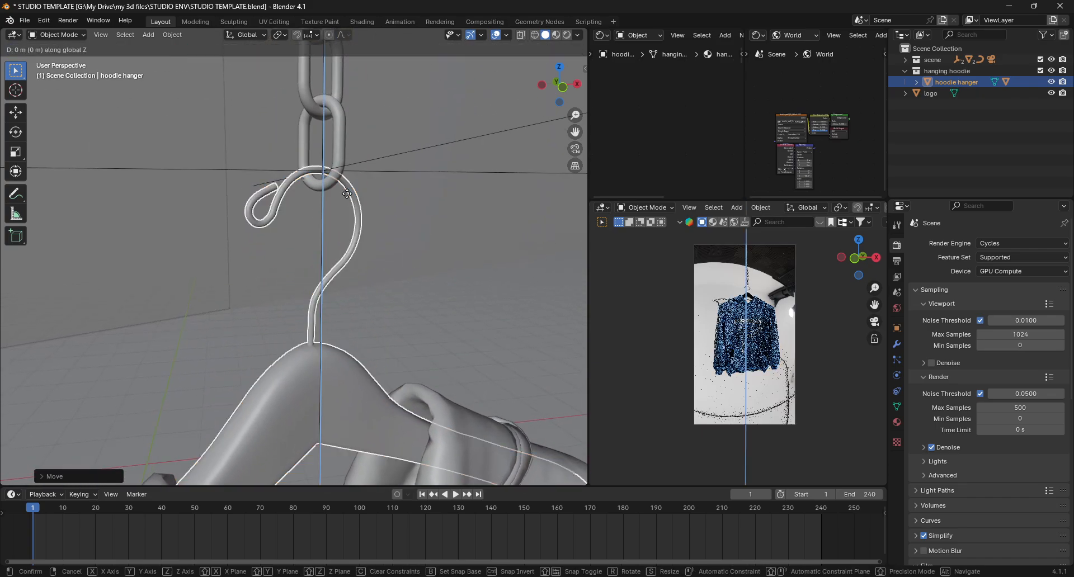
click(351, 198)
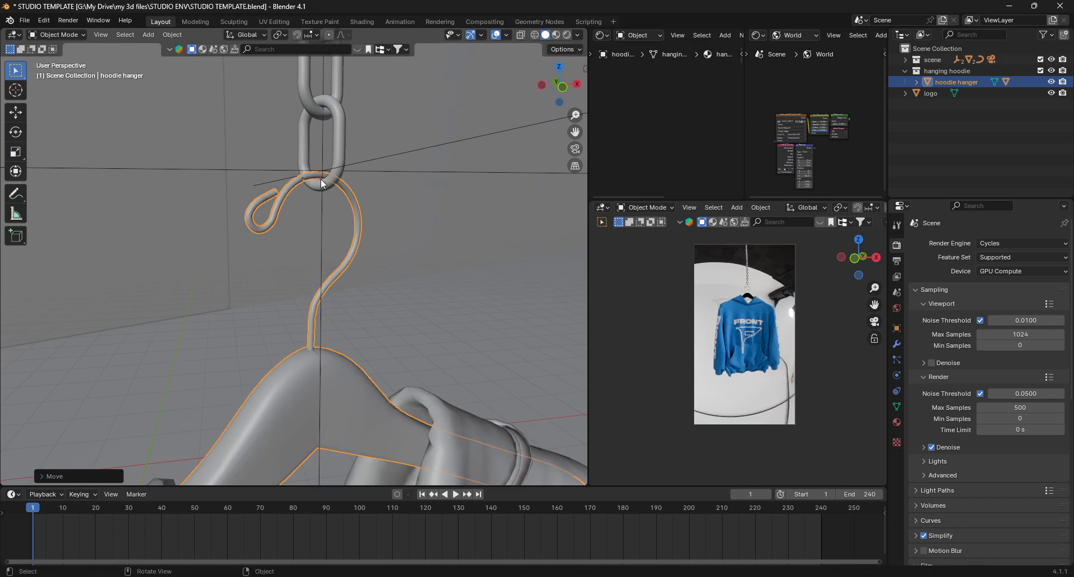
- Parent the hoodie hanger to the chain's empty, keeping its transform
scroll(323, 184, down, 8)
scroll(319, 223, up, 3)
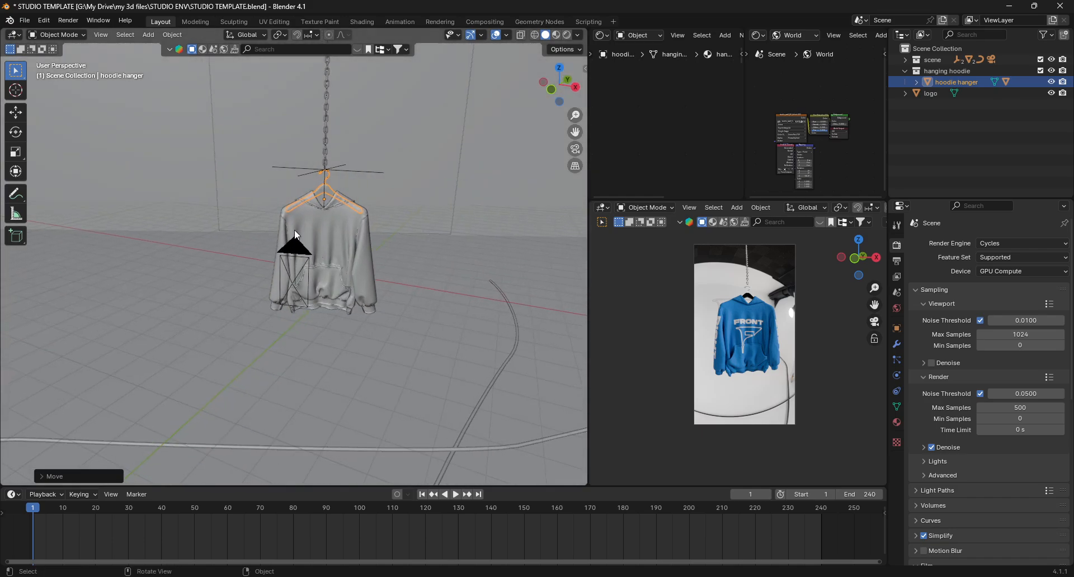
scroll(329, 225, up, 2)
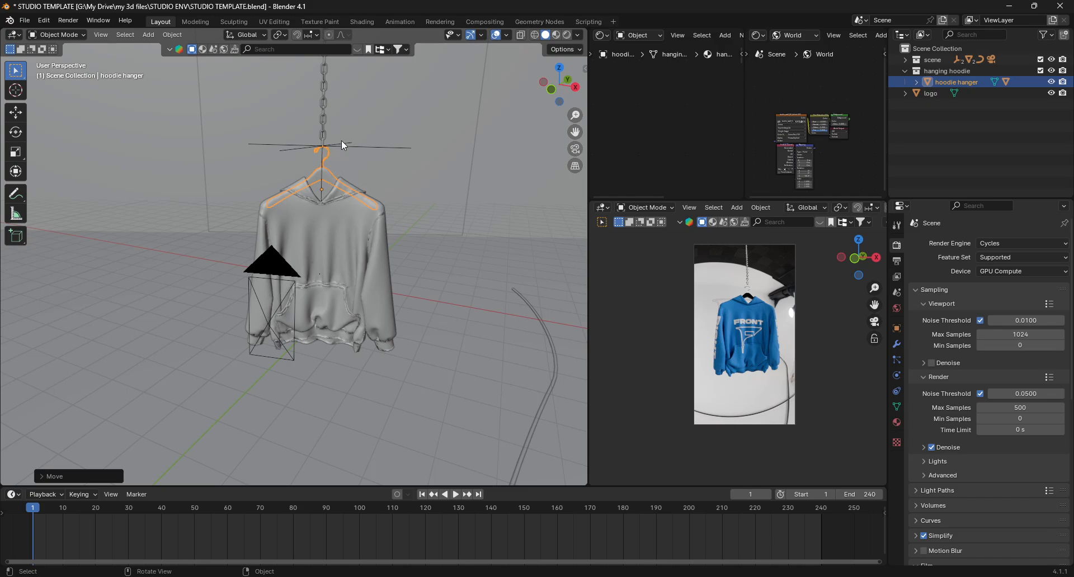
scroll(327, 146, up, 4)
scroll(323, 153, down, 3)
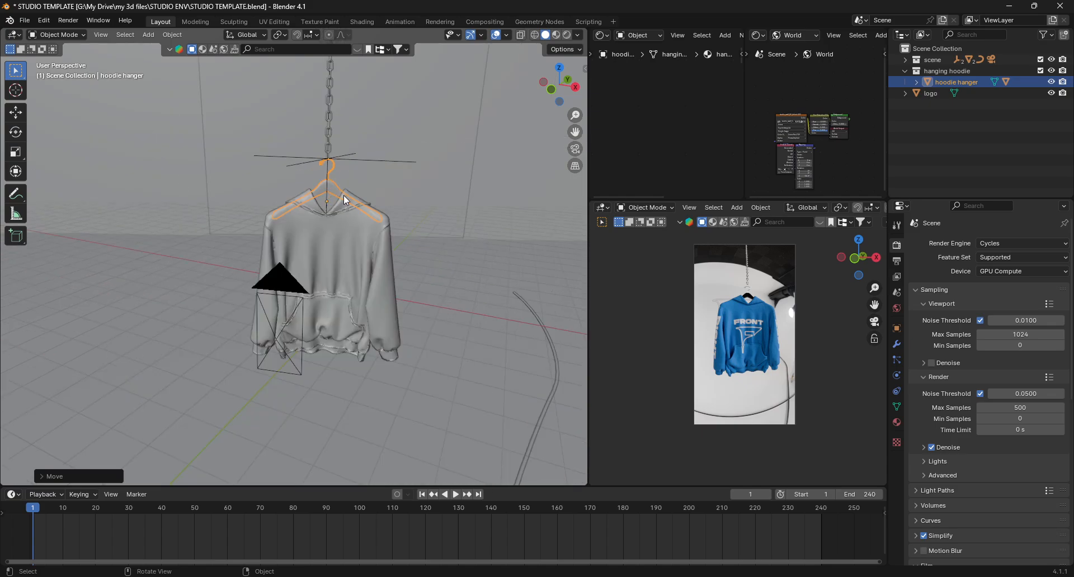
scroll(348, 202, up, 2)
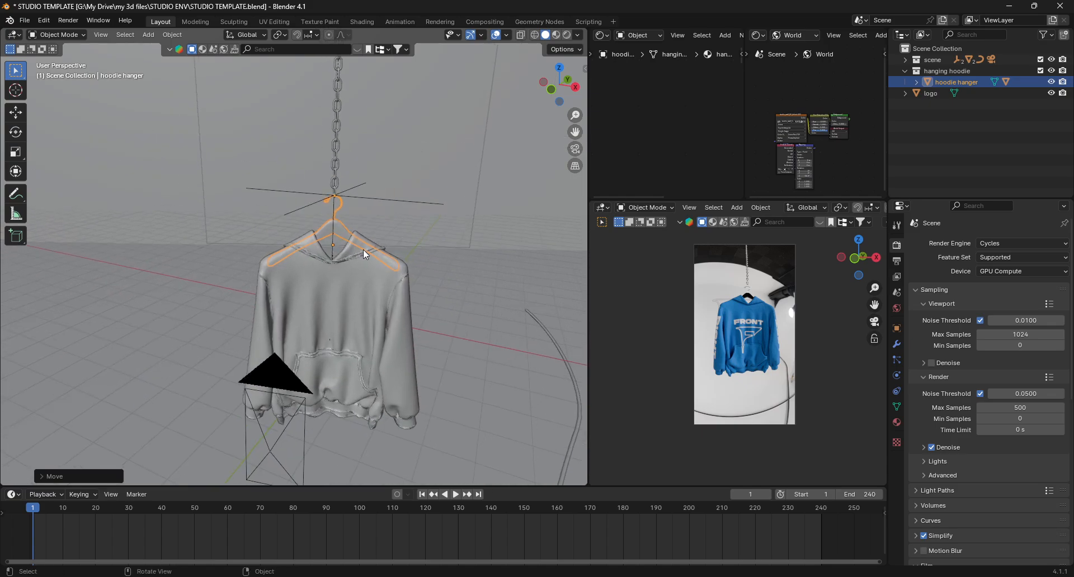
click(338, 230)
shift+click(334, 226)
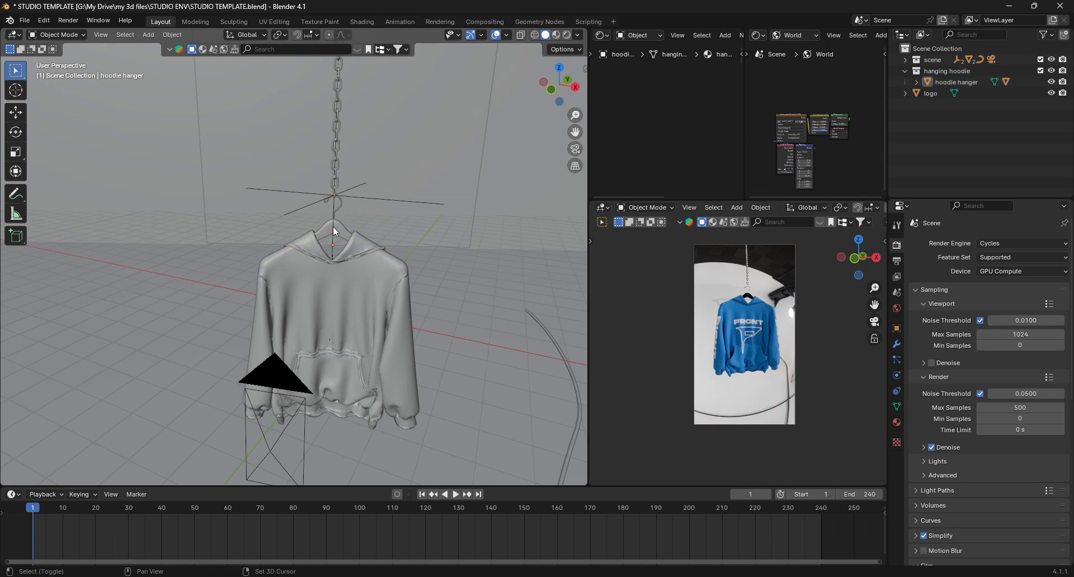
click(336, 226)
shift+click(318, 201)
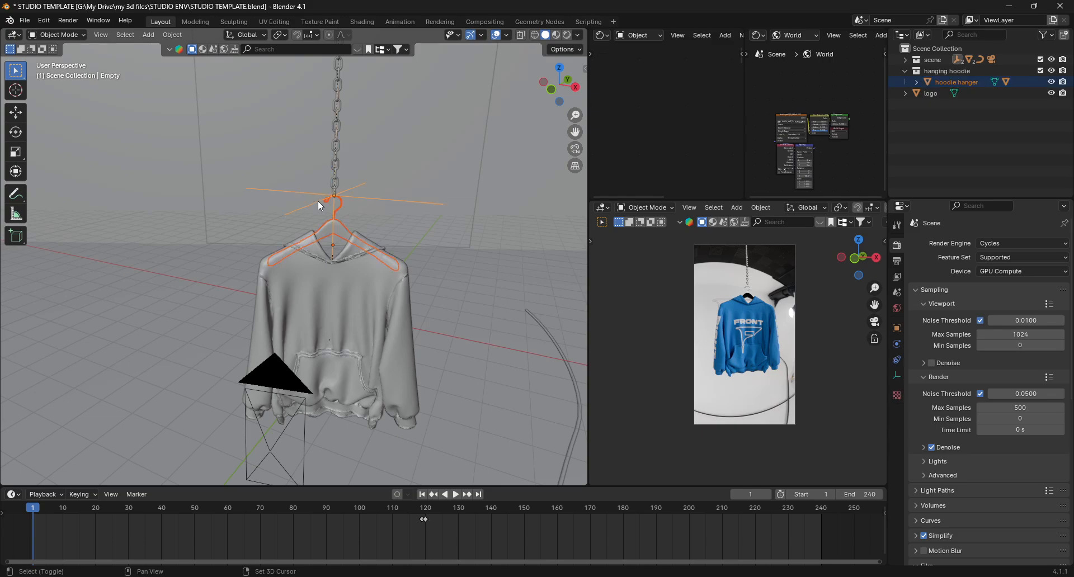
key(ctrl+p)
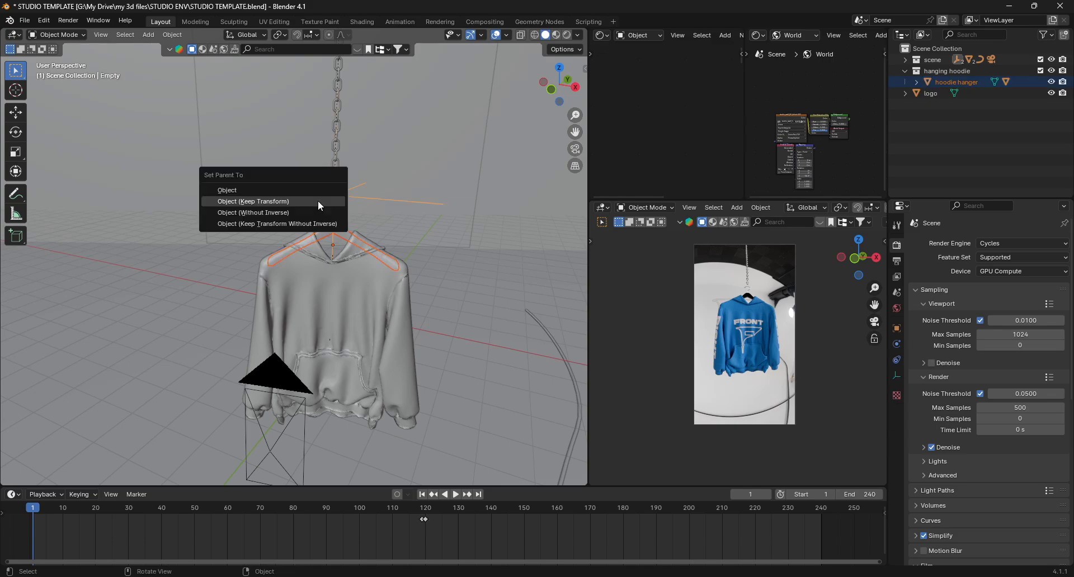
click(318, 200)
- Play the animation and scrub the timeline to review the hanging hoodie's motion
key(space)
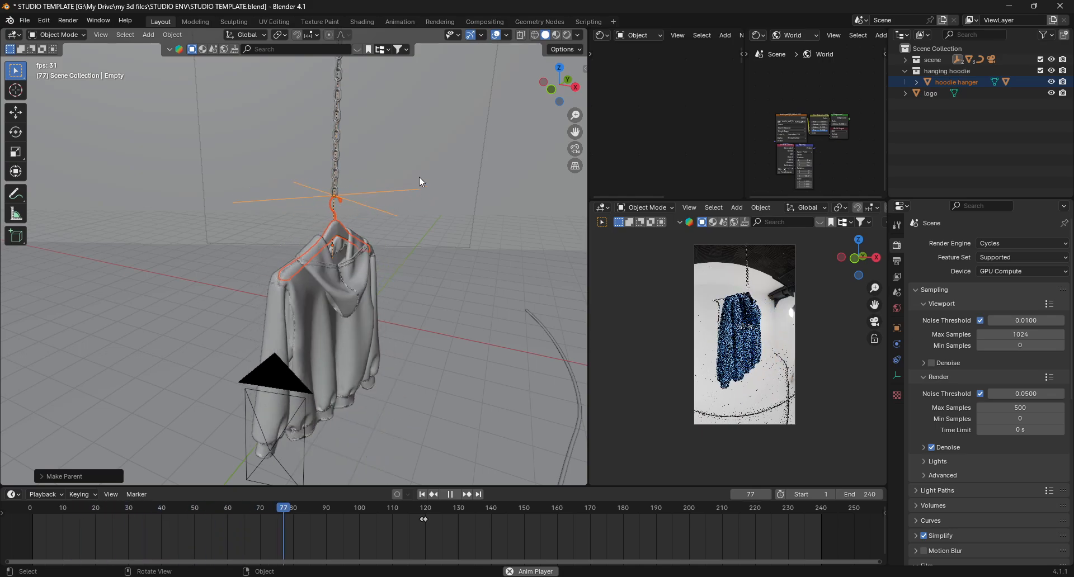
click(474, 253)
key(space)
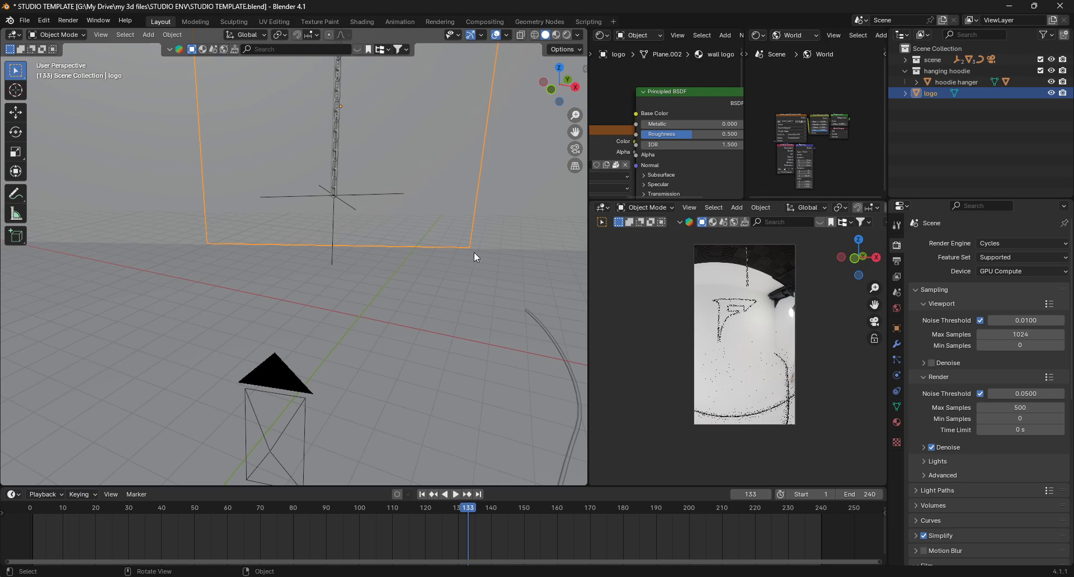
drag(469, 509, 421, 524)
- Set the scene's end frame to 119 and replay the animation from the start
click(864, 495)
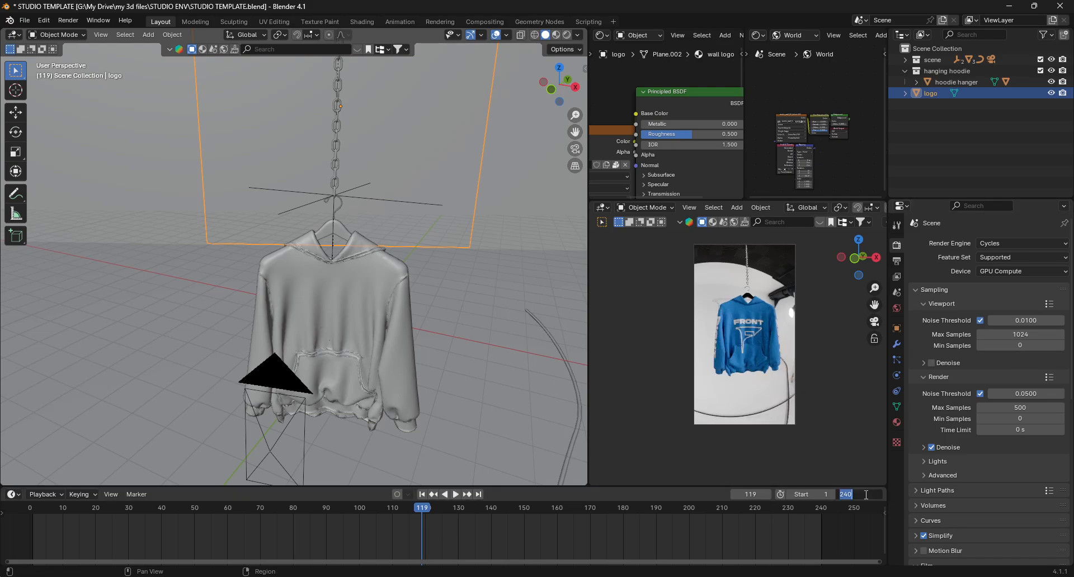
text(119)
key(Return)
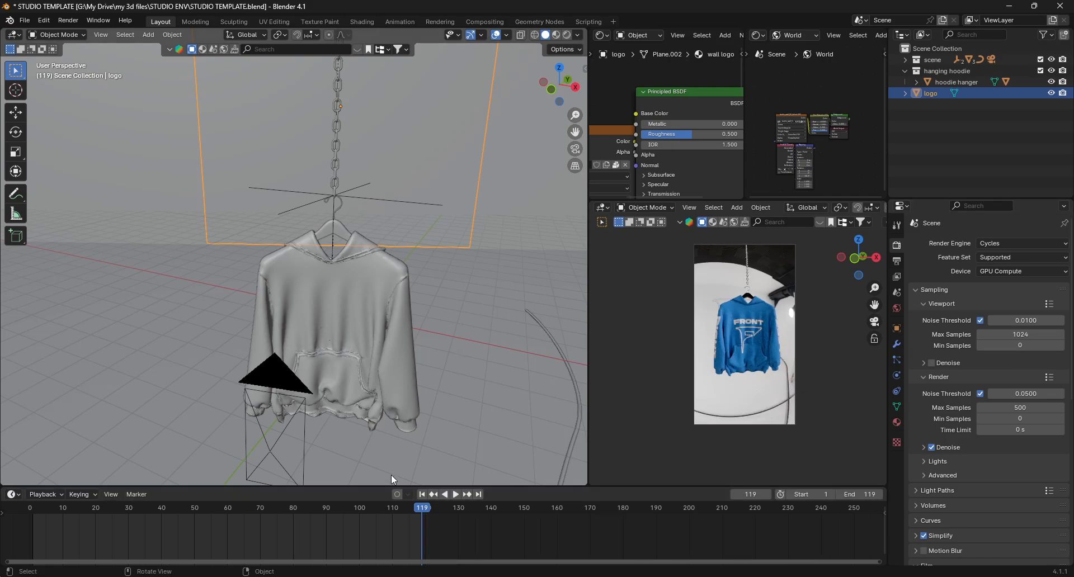
click(371, 508)
key(space)
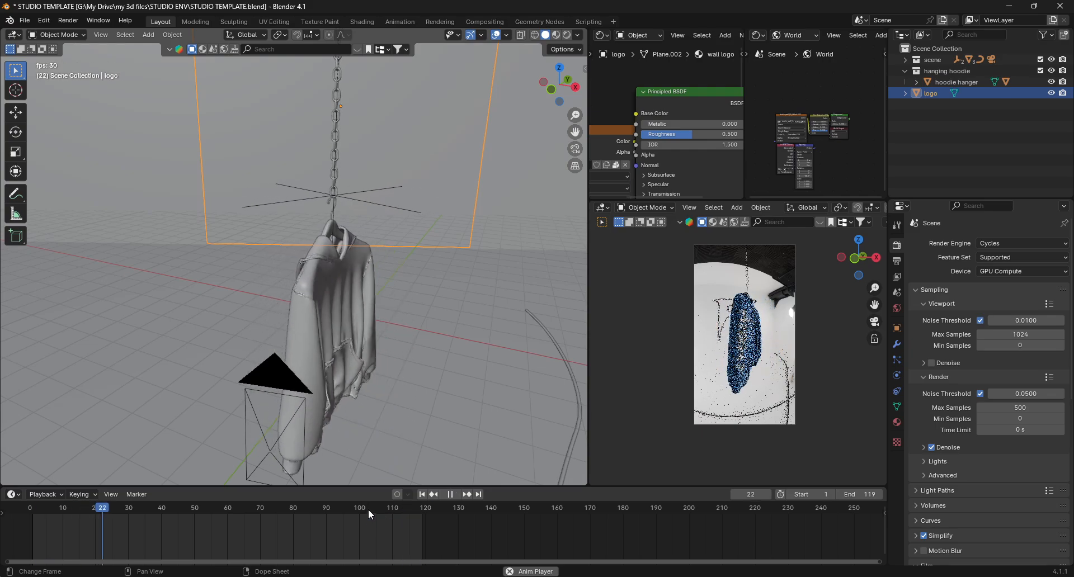
click(376, 508)
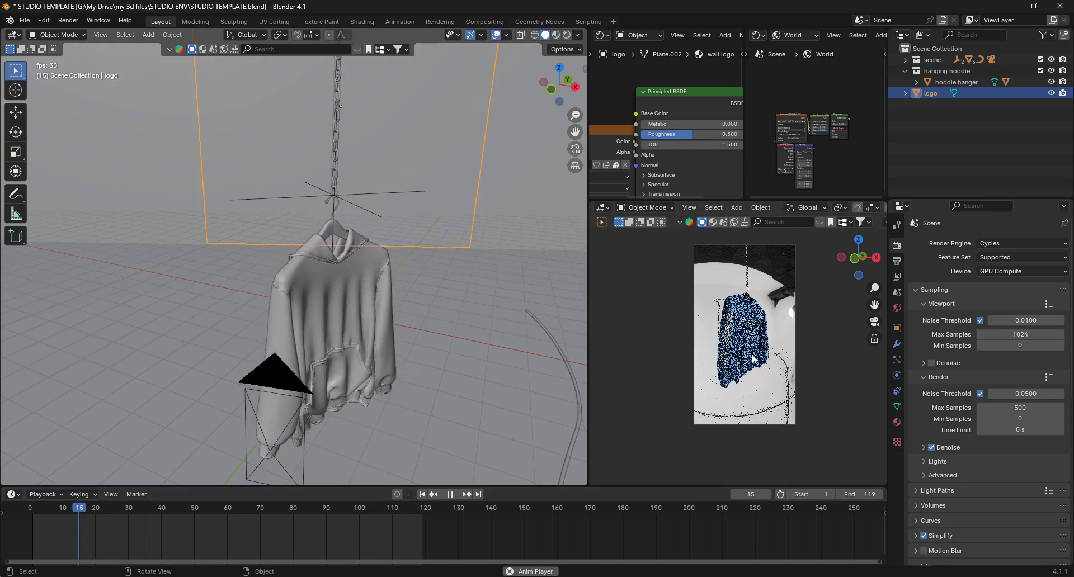
key(space)
- Set the scene's end frame to 250
click(864, 494)
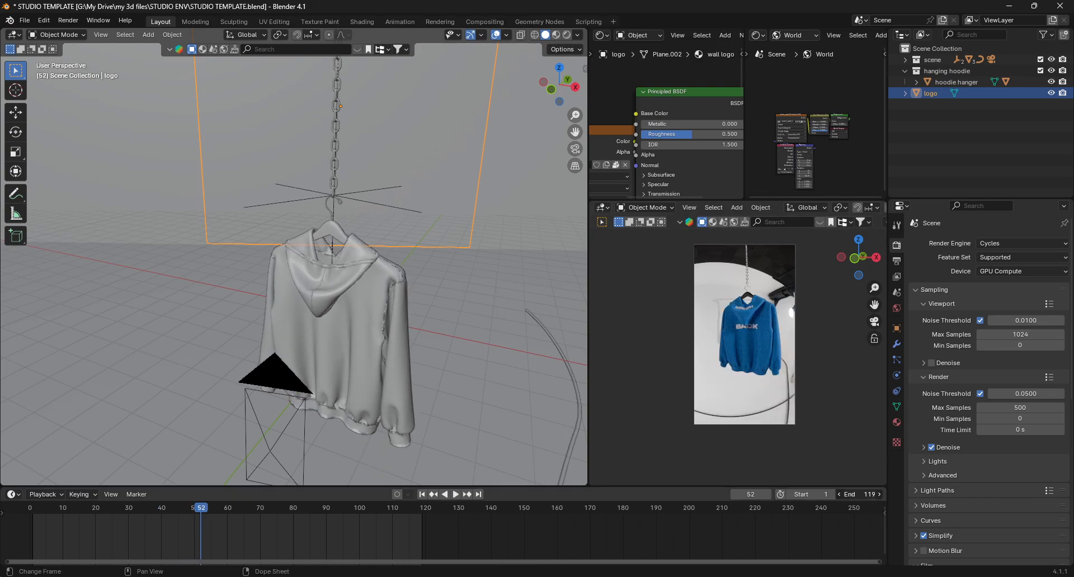
text(250)
key(Return)
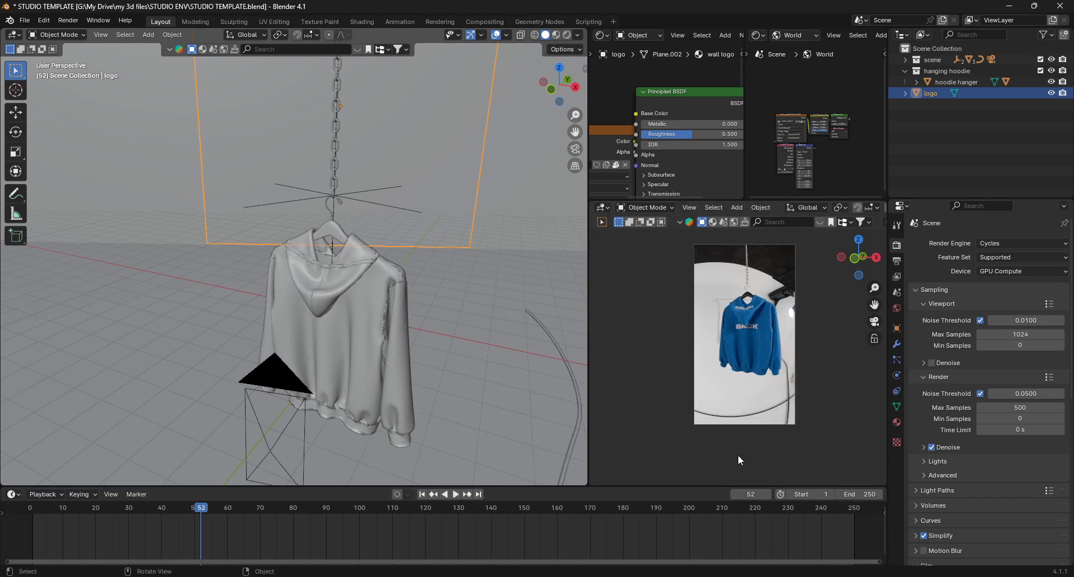
- Scrub through the timeline and return to the first frame to check the hanger's animation
click(328, 219)
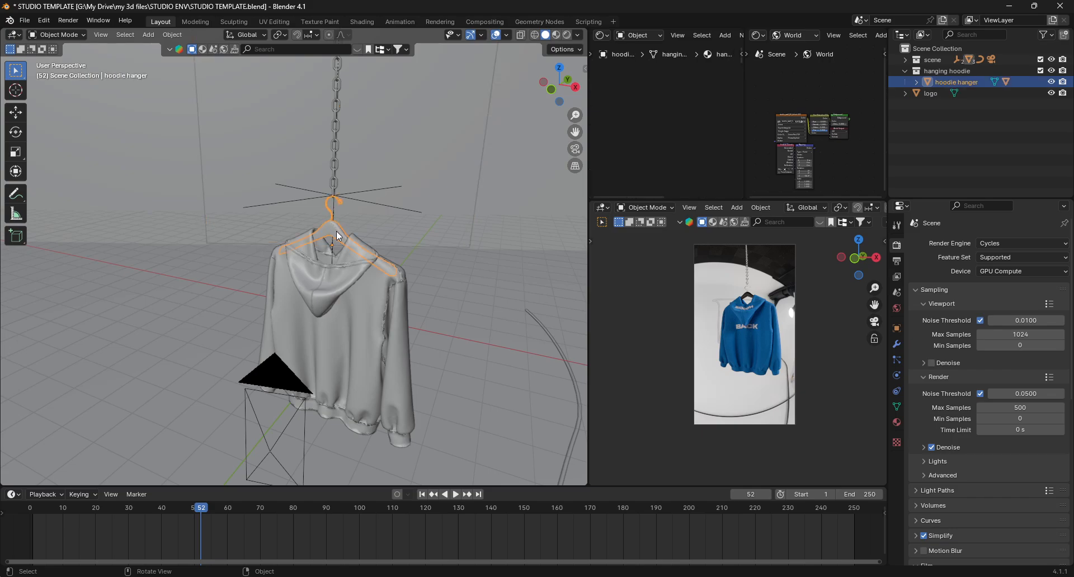
scroll(328, 219, up, 2)
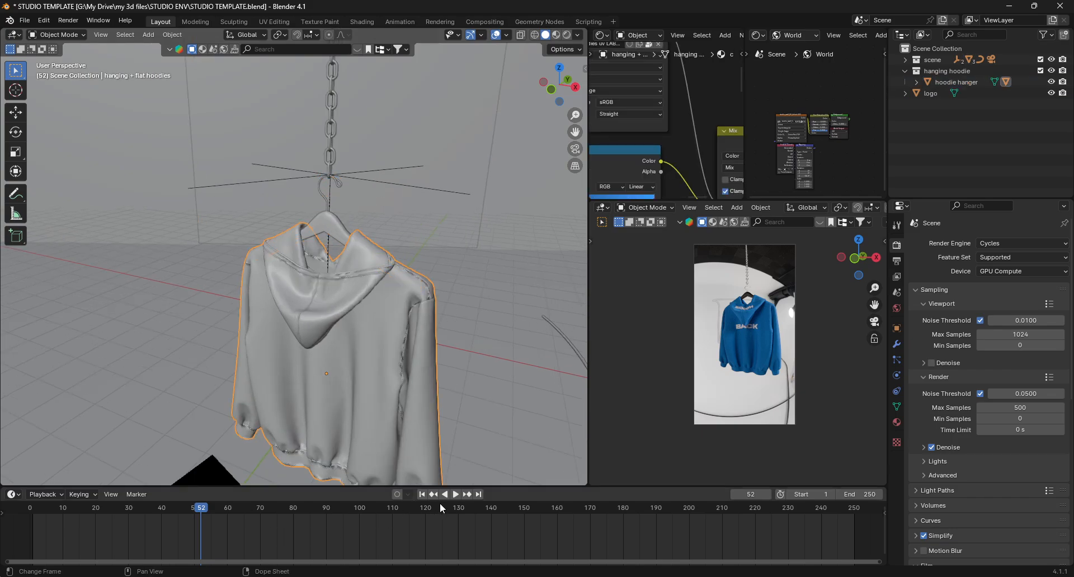
click(421, 495)
click(338, 222)
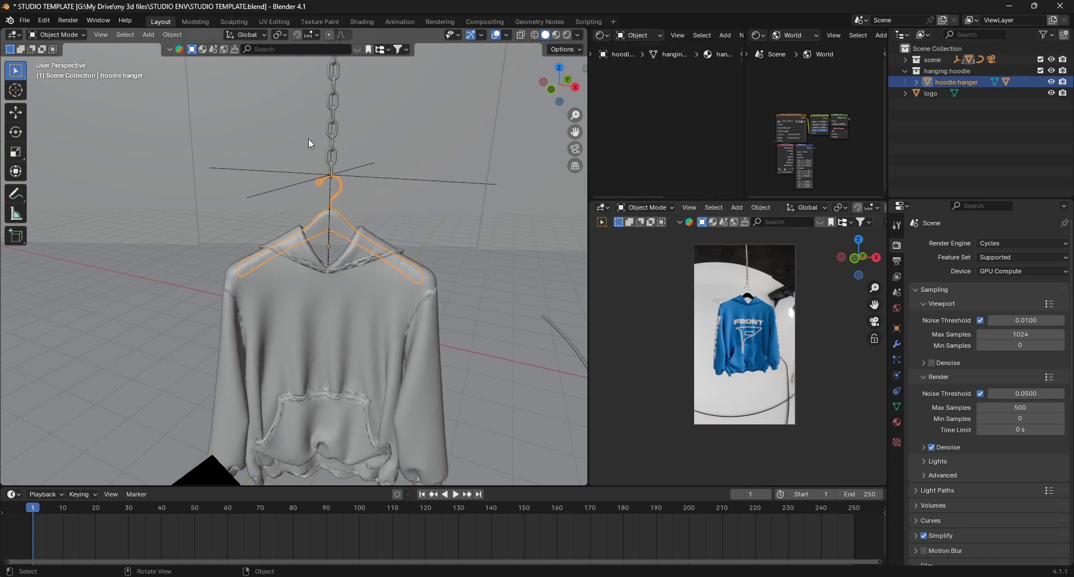
drag(427, 509, 481, 510)
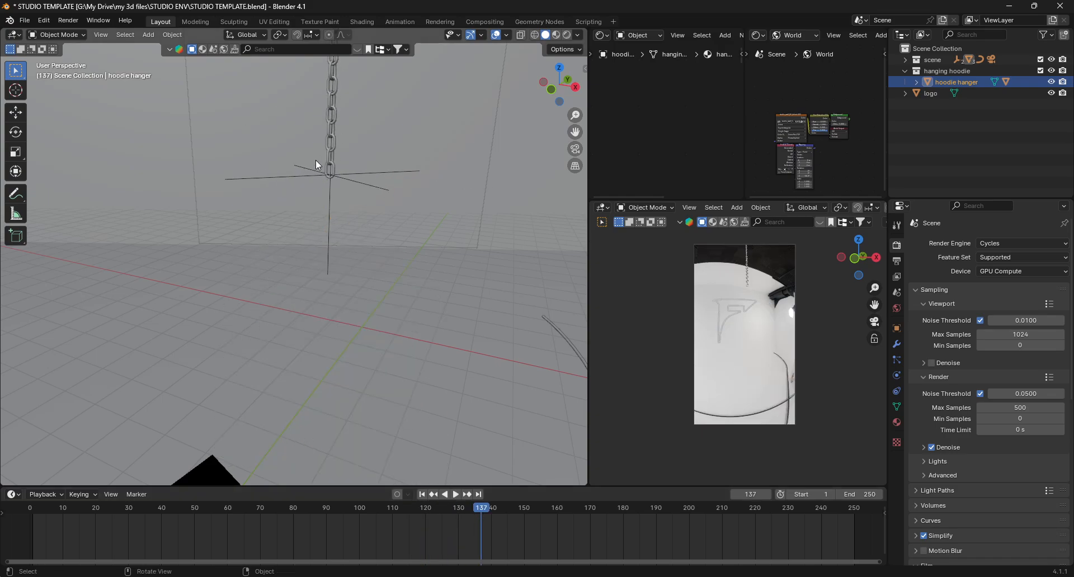
click(422, 495)
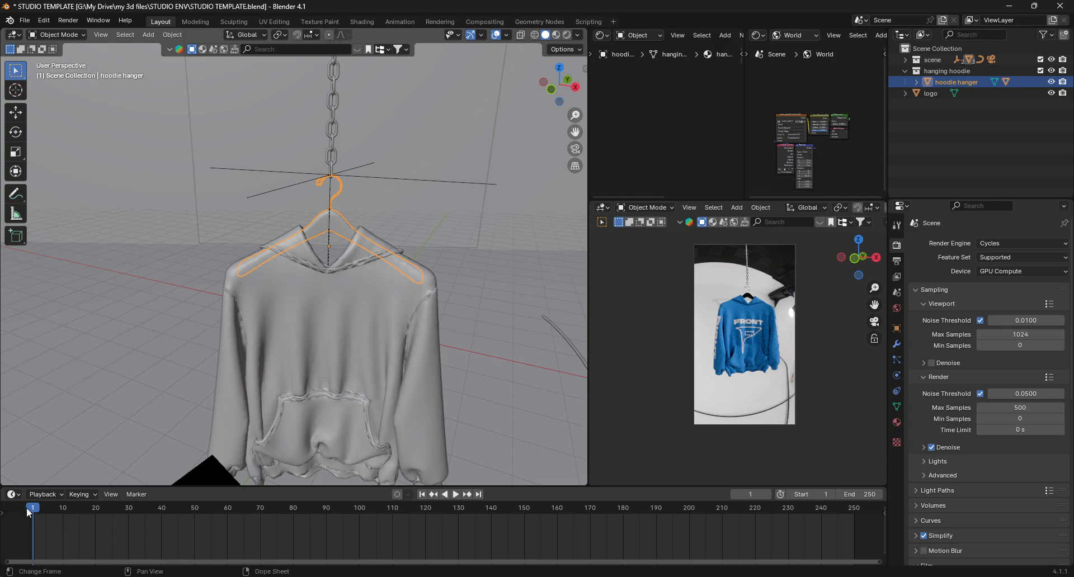
- Select the hoodie and its hanger and duplicate them in place
click(384, 249)
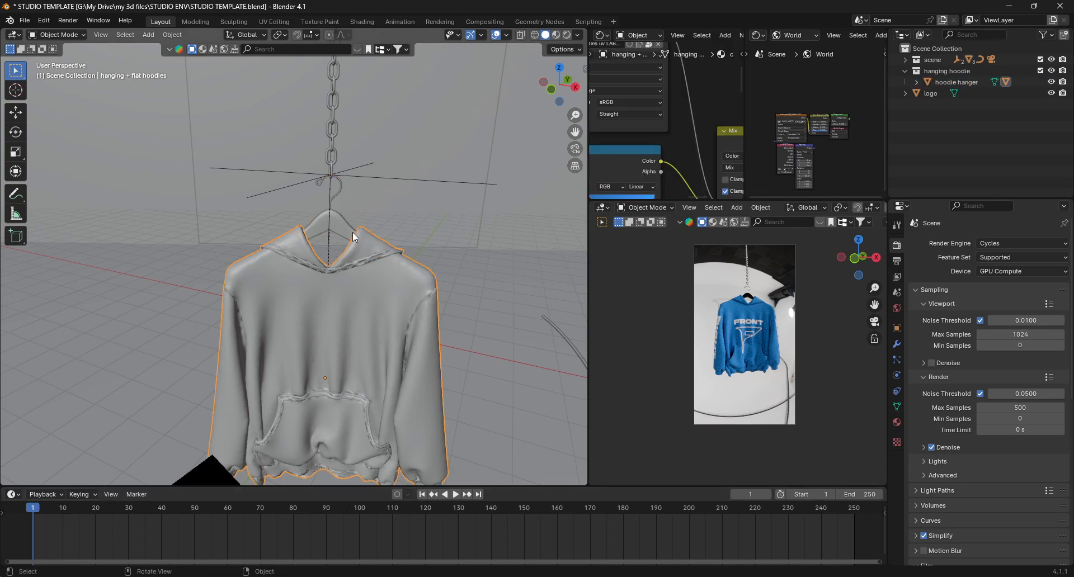
shift+click(337, 221)
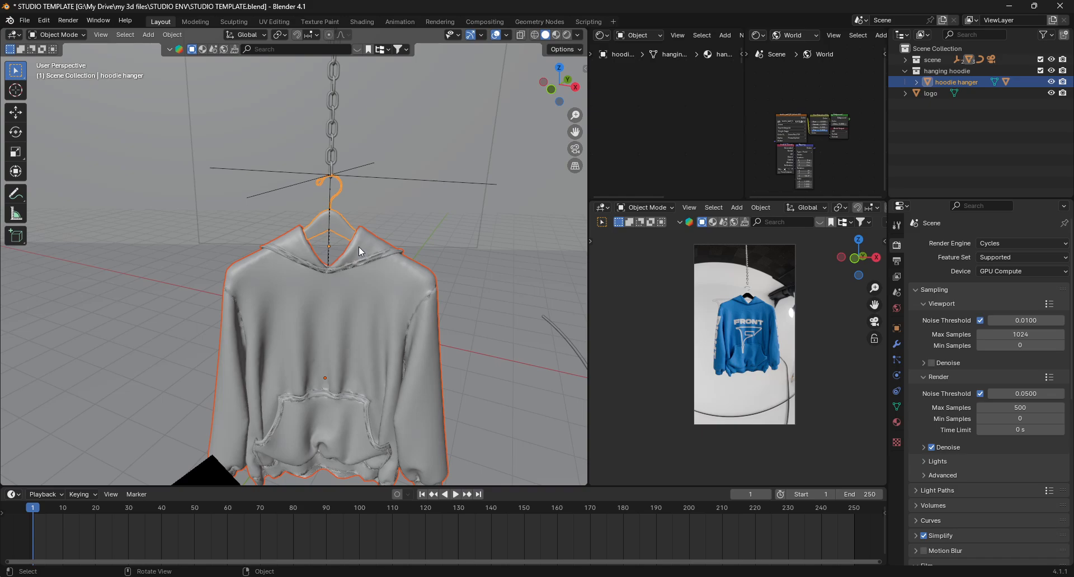
key(shift+d)
right_click(342, 250)
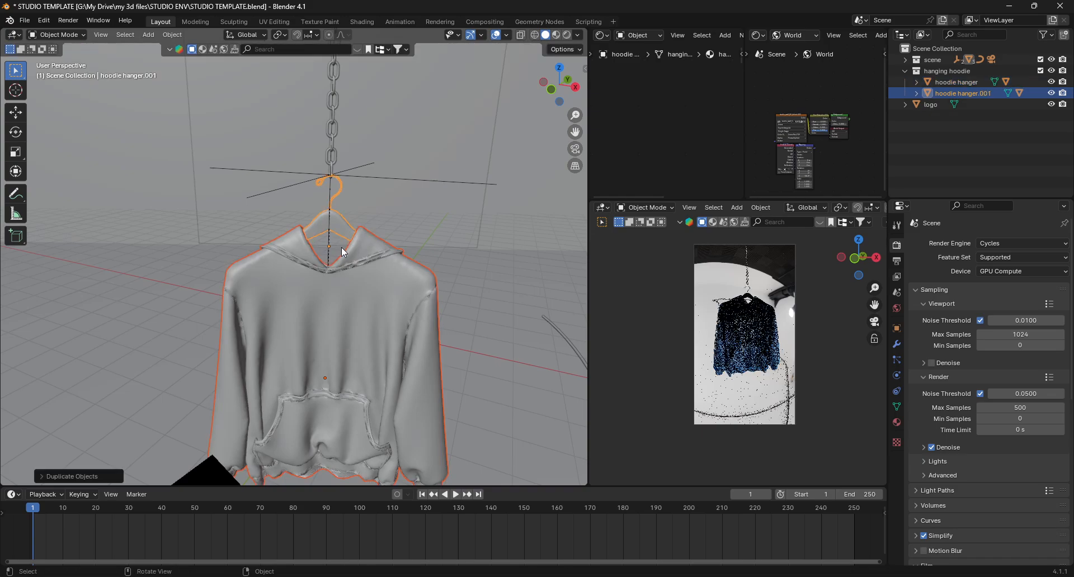
- Move the duplicated hoodie and hanger straight up along Z about 38.55 m to the chain
scroll(342, 249, down, 15)
shift+middle_drag(344, 253, 341, 346)
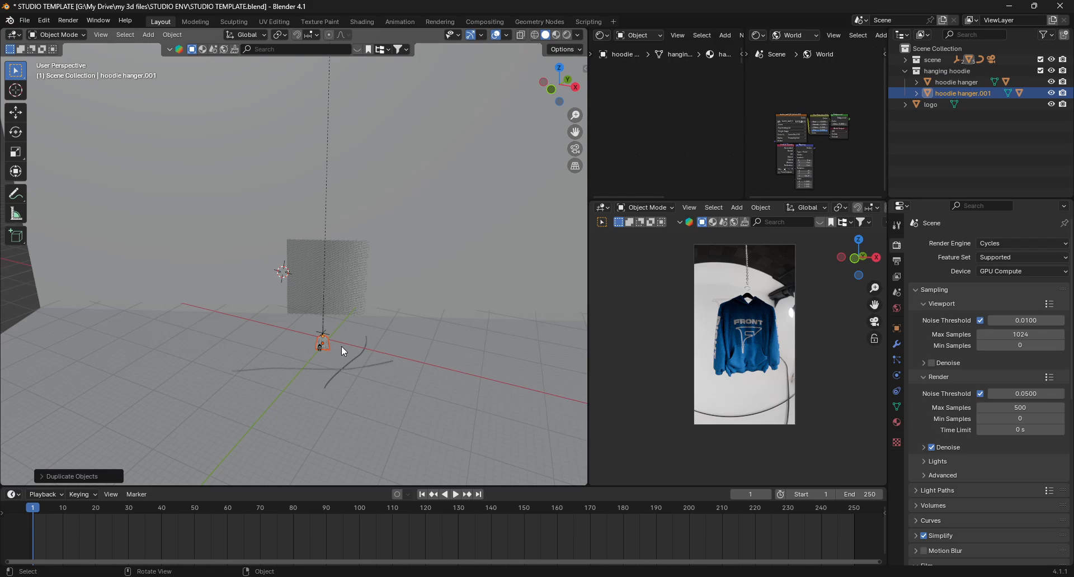
key(g)
key(z)
click(368, 168)
shift+middle_drag(356, 167, 351, 368)
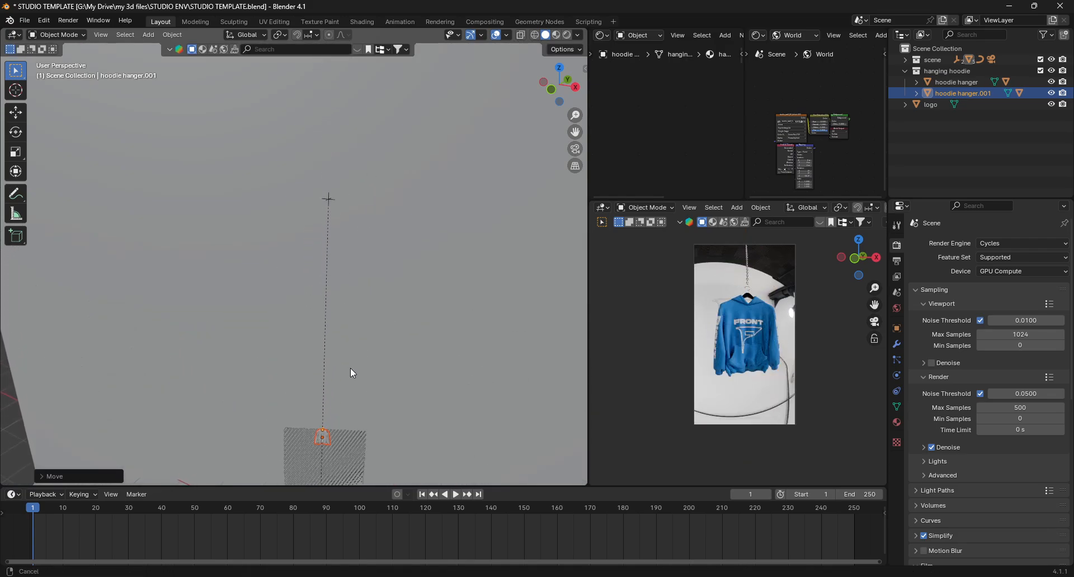
scroll(326, 196, up, 4)
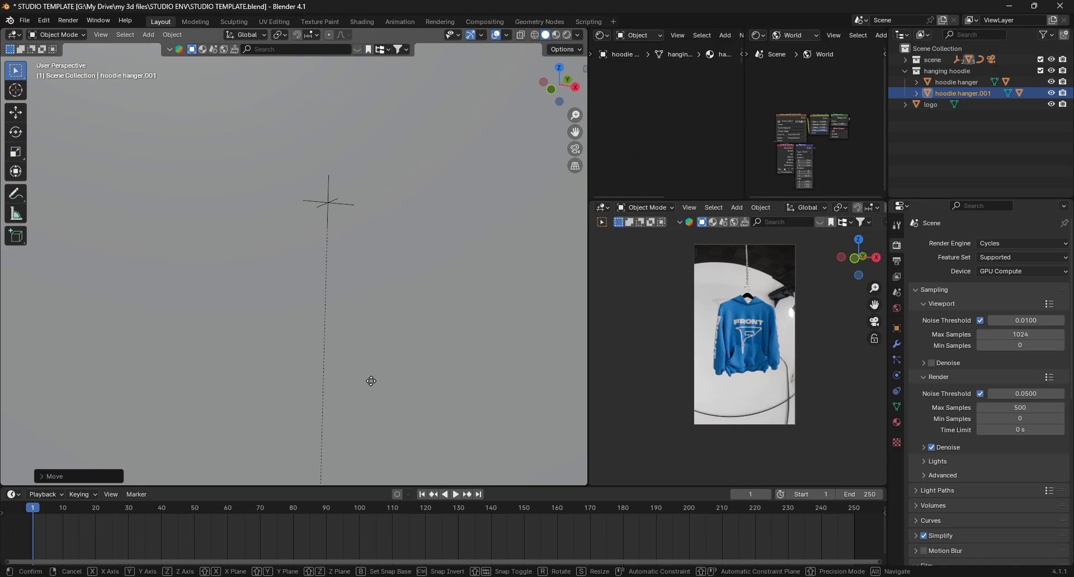
key(g)
key(z)
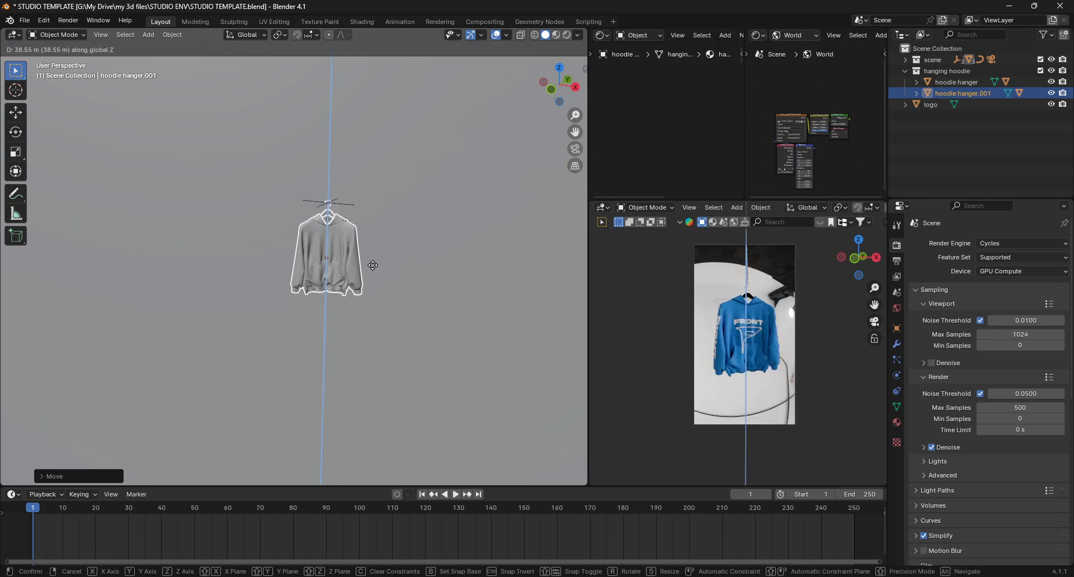
click(371, 265)
- Lower the duplicate hanger slightly along Z so its hook sits on the chain
scroll(328, 197, up, 8)
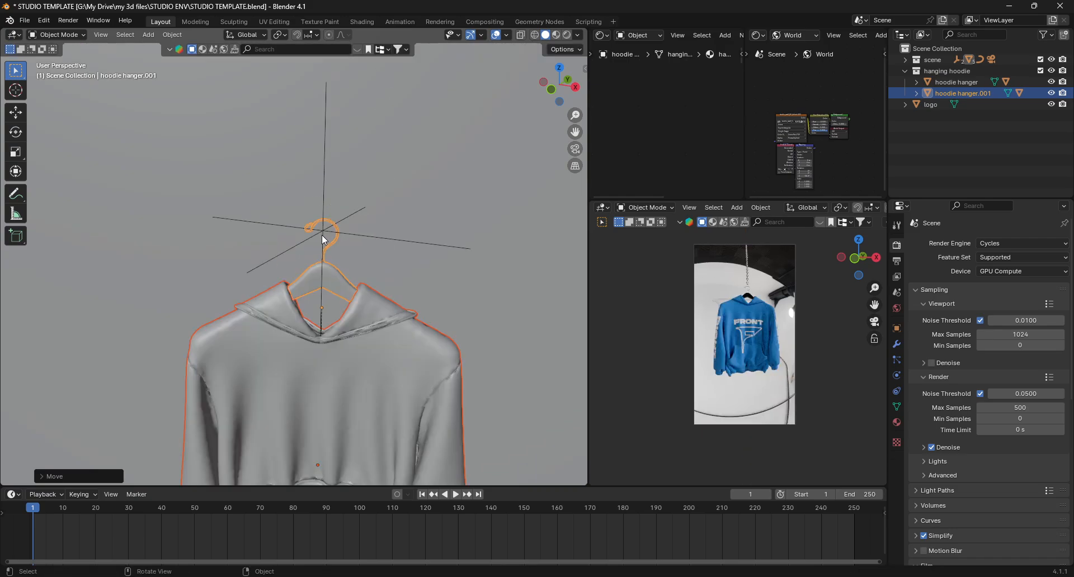
scroll(329, 261, down, 2)
middle_drag(332, 330, 341, 259)
key(g)
key(z)
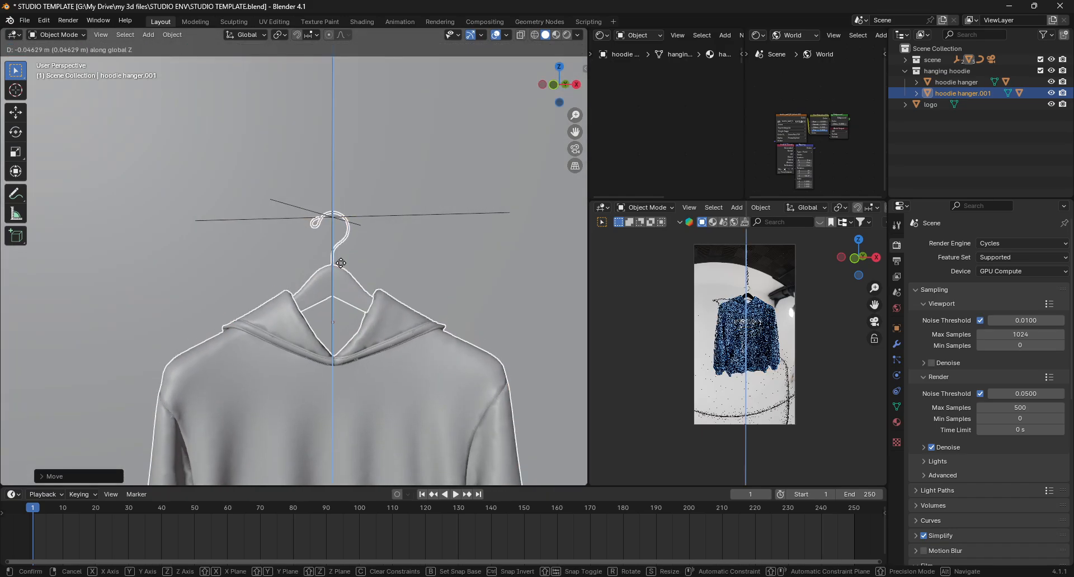
click(340, 265)
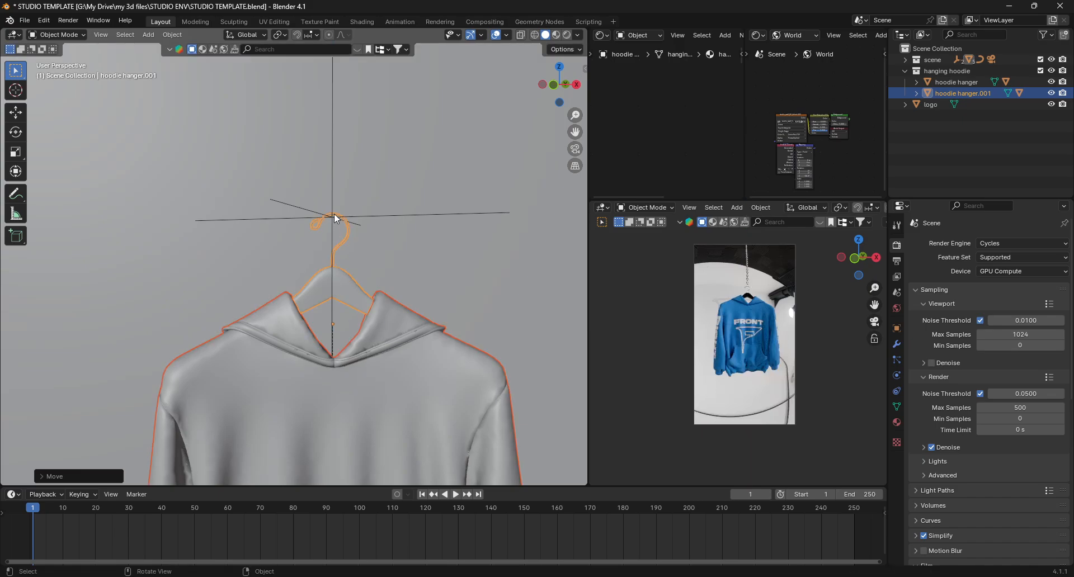
- Parent the duplicate hanger to the empty above it, keeping its transform
click(338, 291)
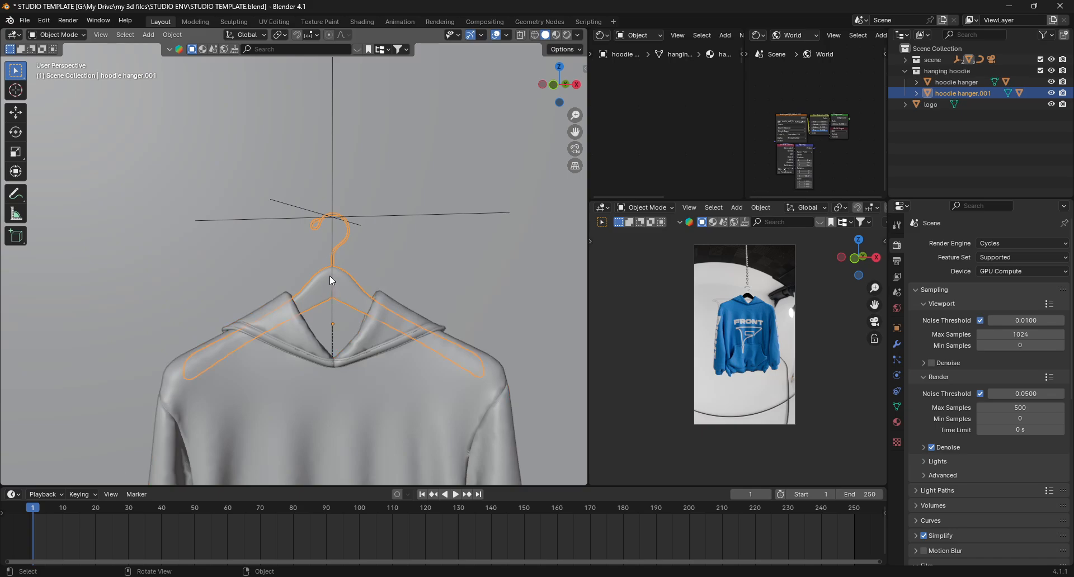
shift+click(293, 207)
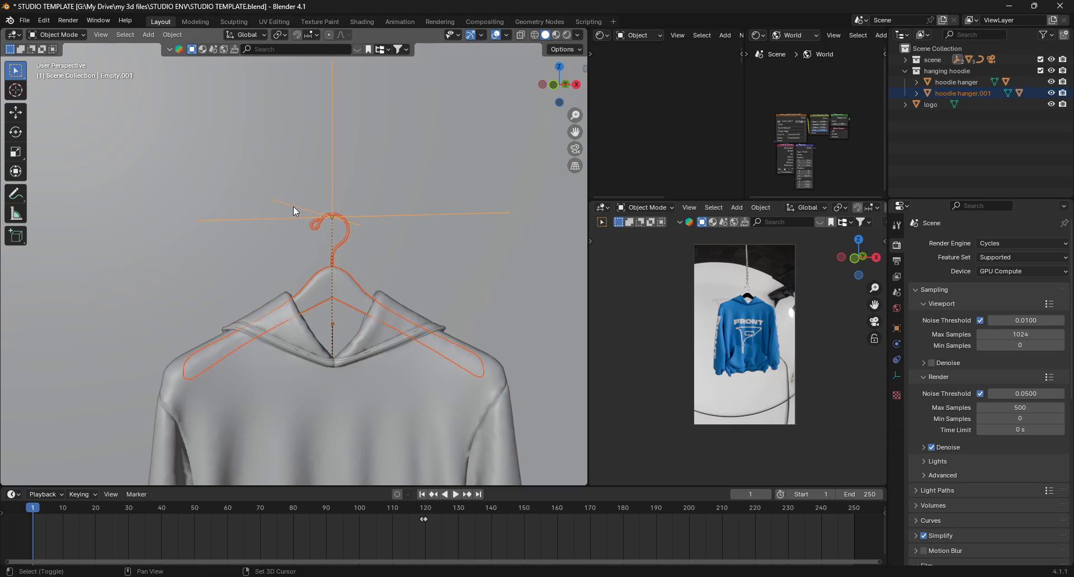
key(ctrl+p)
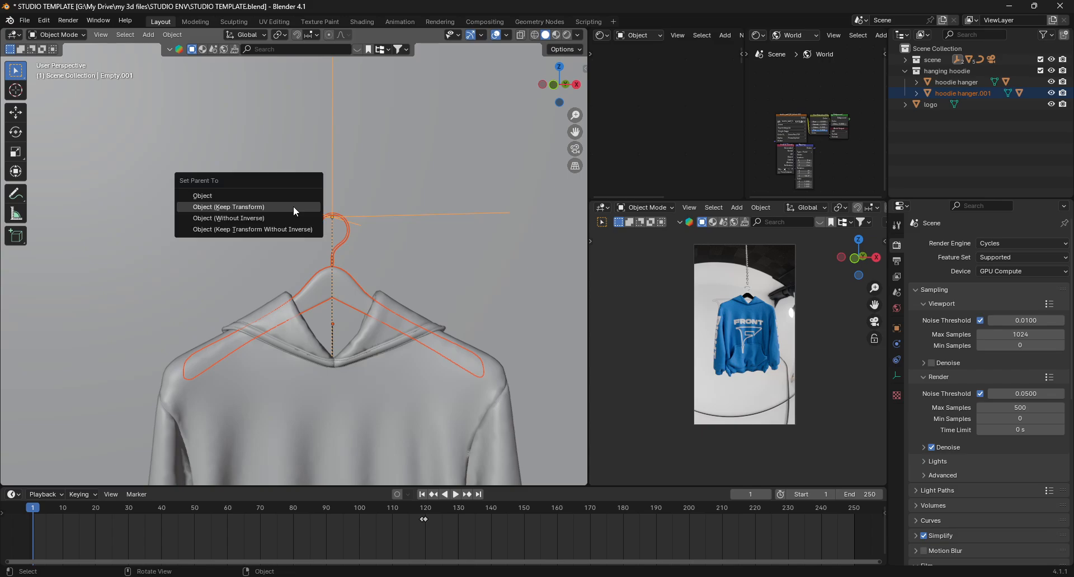
click(293, 207)
- Select the duplicate hoodie and give it its own copy of the cloth material
scroll(363, 331, down, 14)
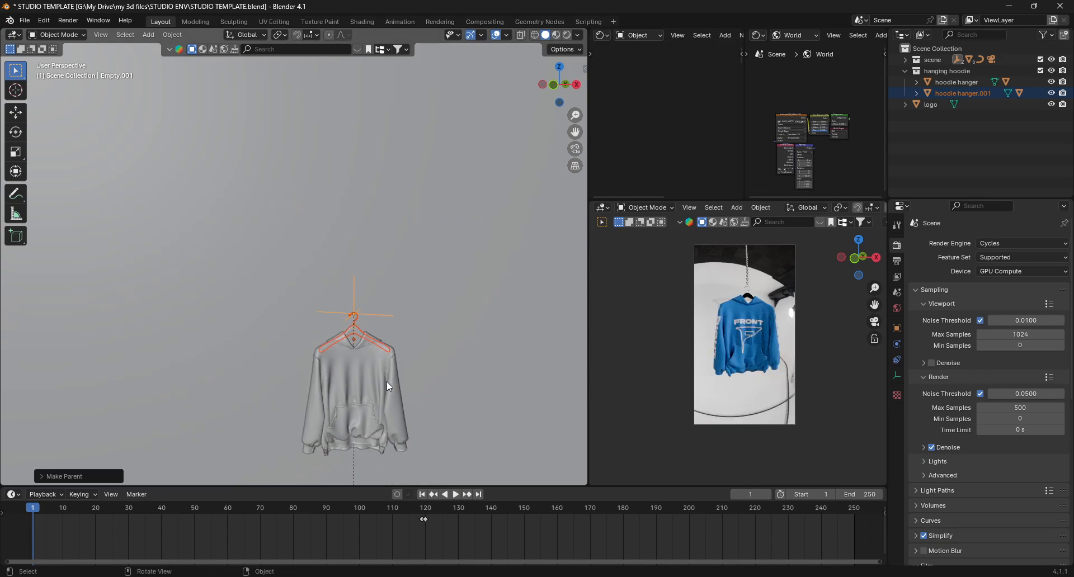
shift+middle_drag(387, 383, 357, 185)
scroll(357, 185, up, 8)
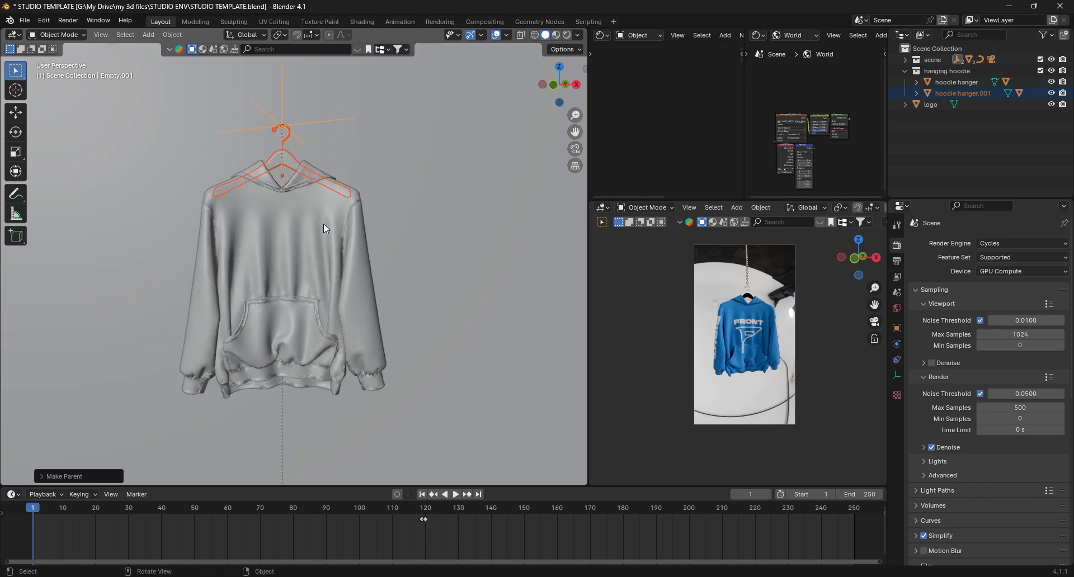
click(341, 235)
scroll(709, 131, down, 3)
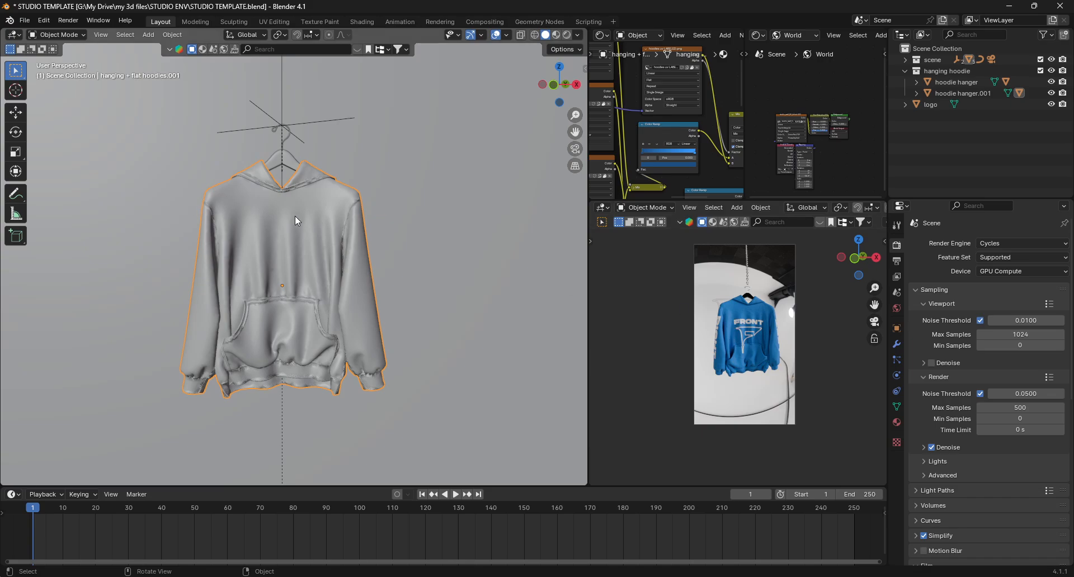
click(897, 423)
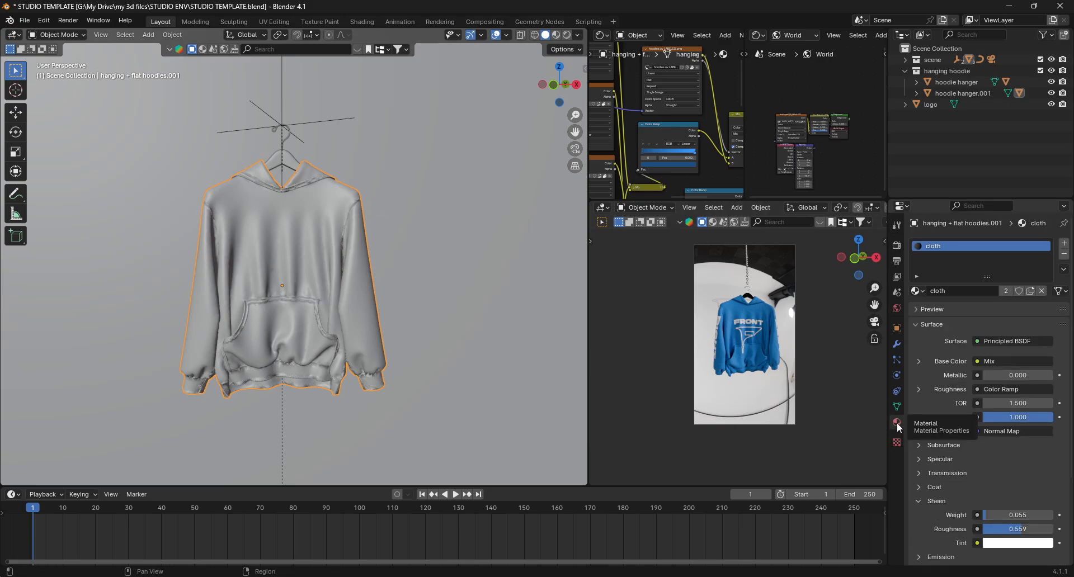
click(1030, 291)
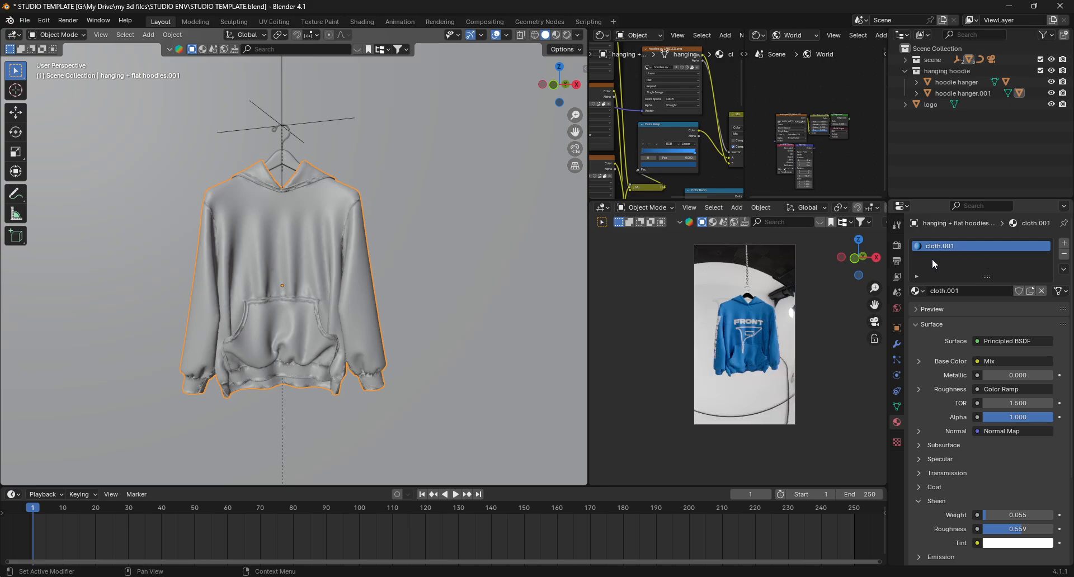
- Recolor both color ramp stops of the duplicate hoodie's material to red
scroll(663, 148, up, 3)
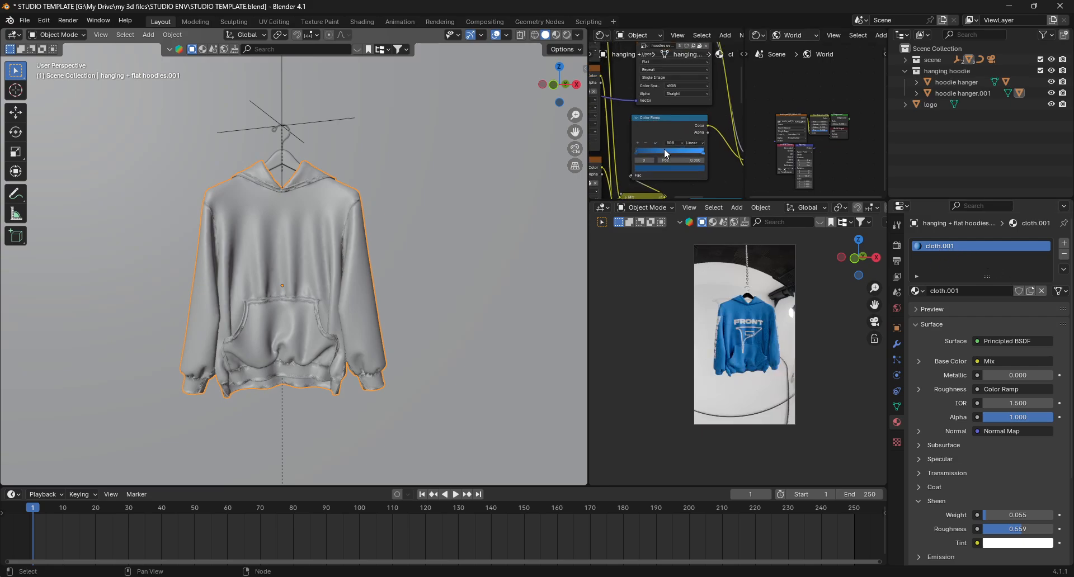
click(719, 157)
click(713, 177)
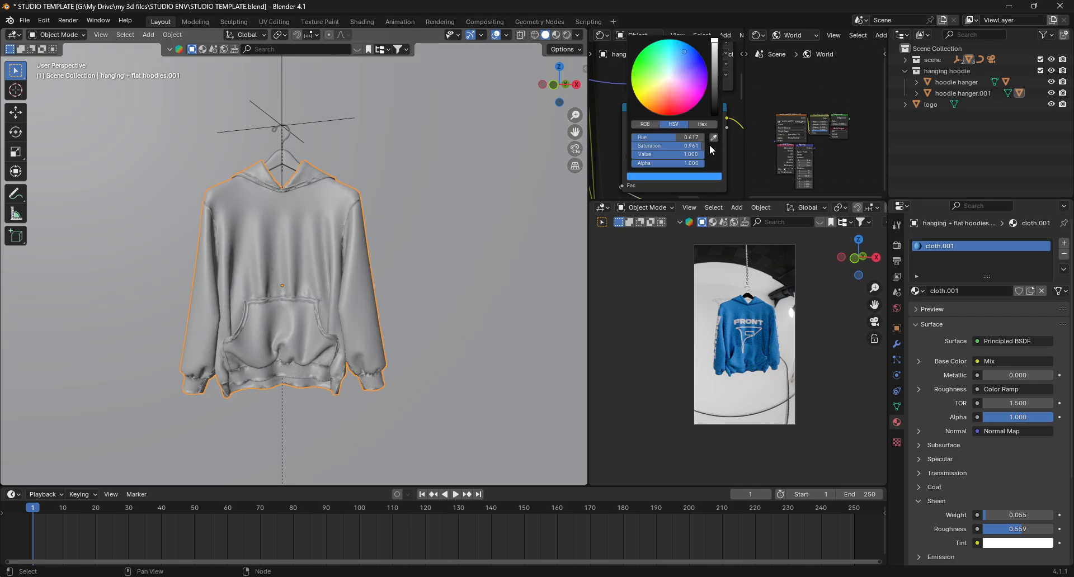
drag(668, 77, 670, 107)
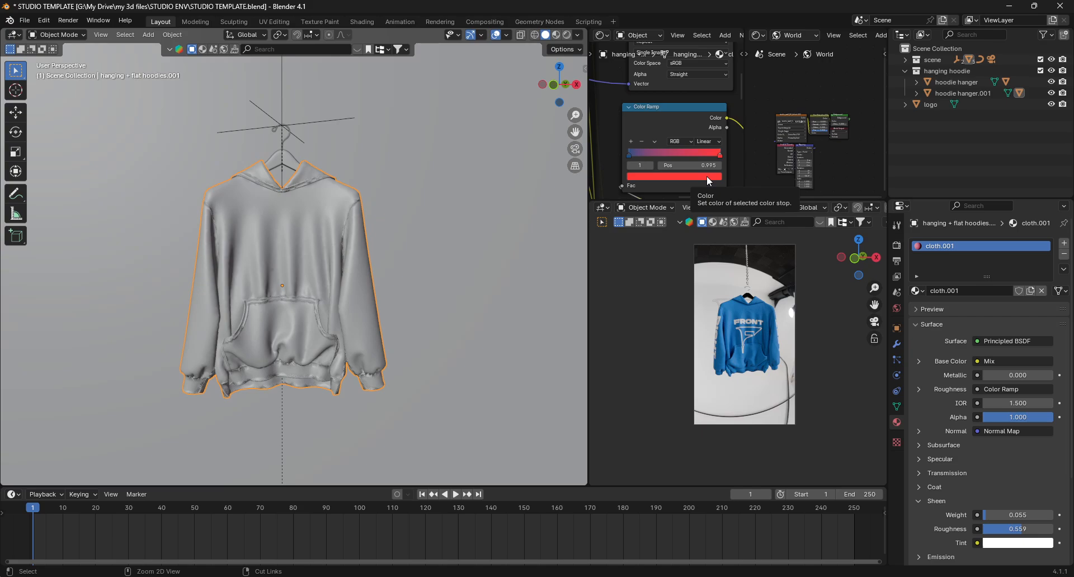
click(629, 154)
key(ctrl+v)
click(699, 177)
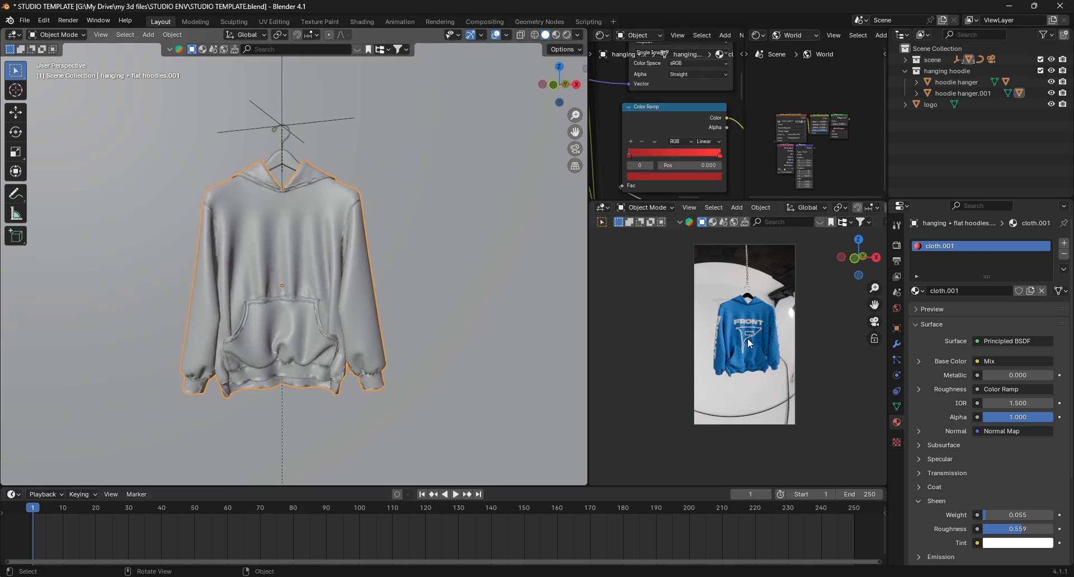
- Play the animation, stop it, scrub to frame 119 and zoom the rendered preview onto the hanger
scroll(752, 335, up, 2)
key(space)
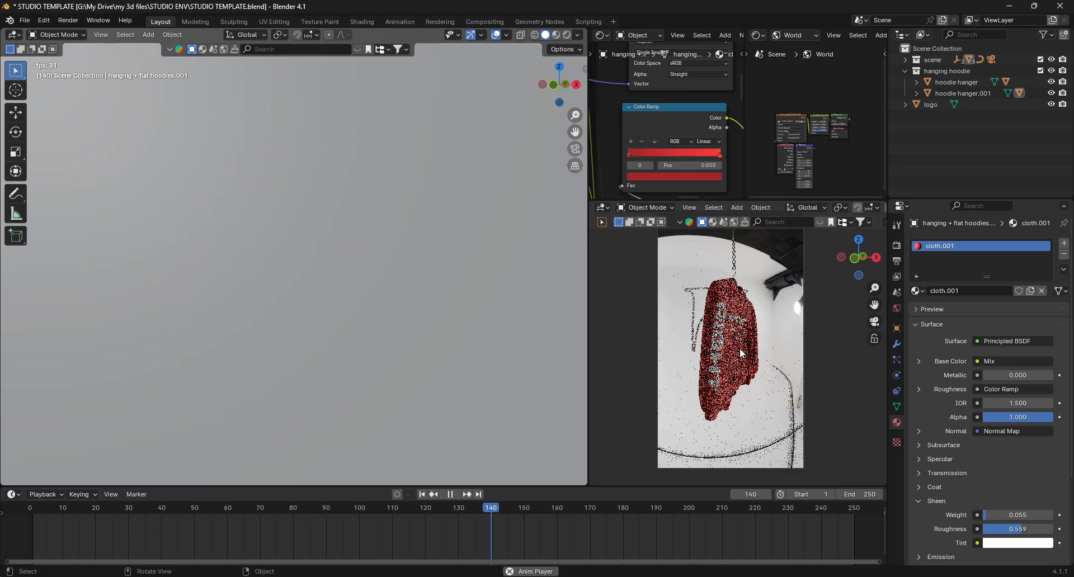
key(space)
drag(564, 510, 423, 530)
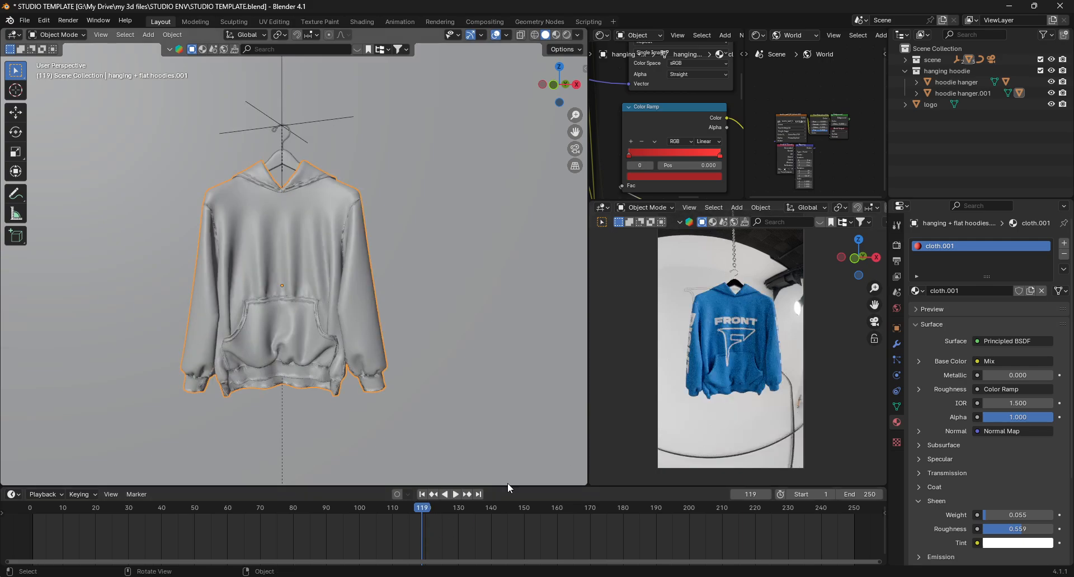
scroll(738, 283, up, 3)
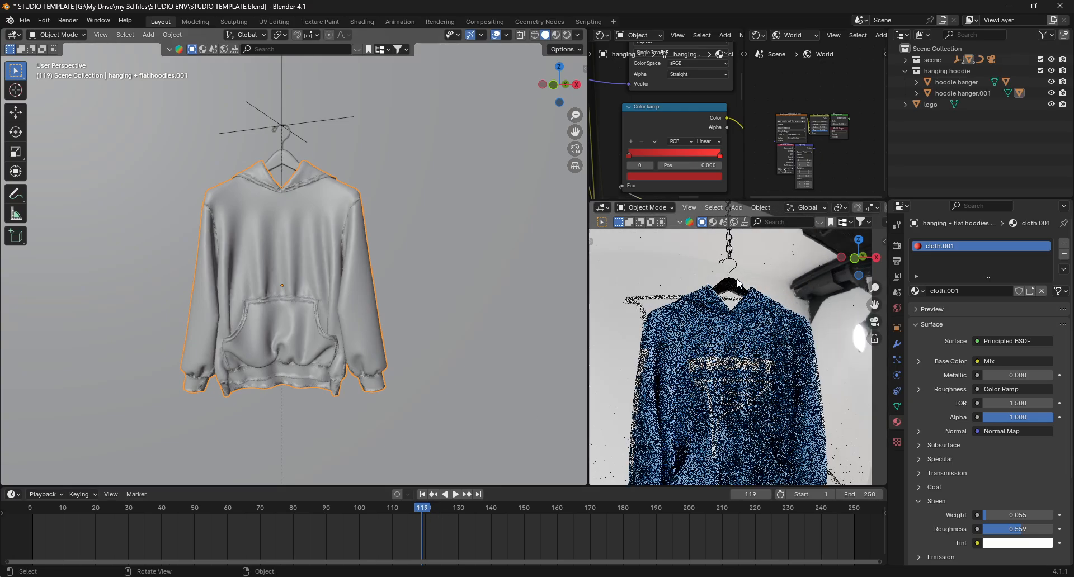
scroll(738, 283, up, 8)
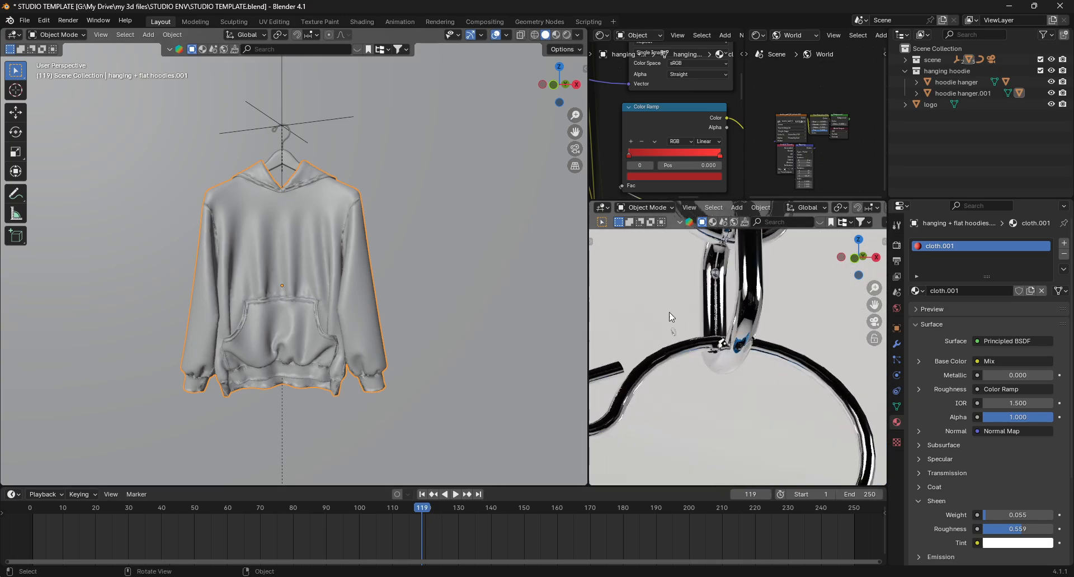
scroll(285, 158, up, 13)
- Inspect how the hangers' hooks meet the chain while stepping to frame 120
click(285, 160)
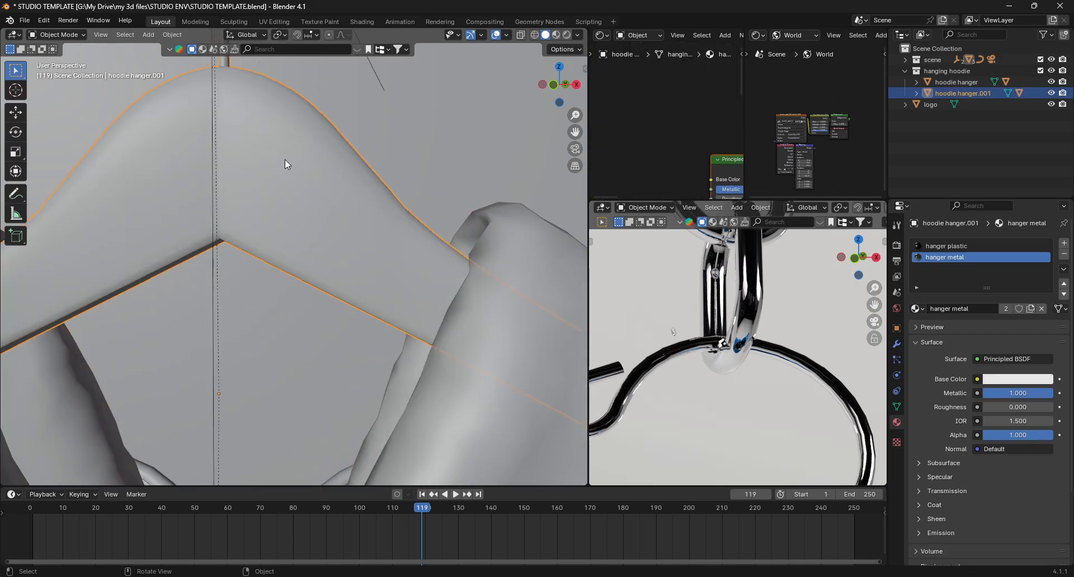
shift+middle_drag(285, 160, 351, 180)
scroll(319, 416, down, 5)
scroll(318, 407, down, 6)
scroll(375, 382, down, 8)
scroll(352, 180, down, 5)
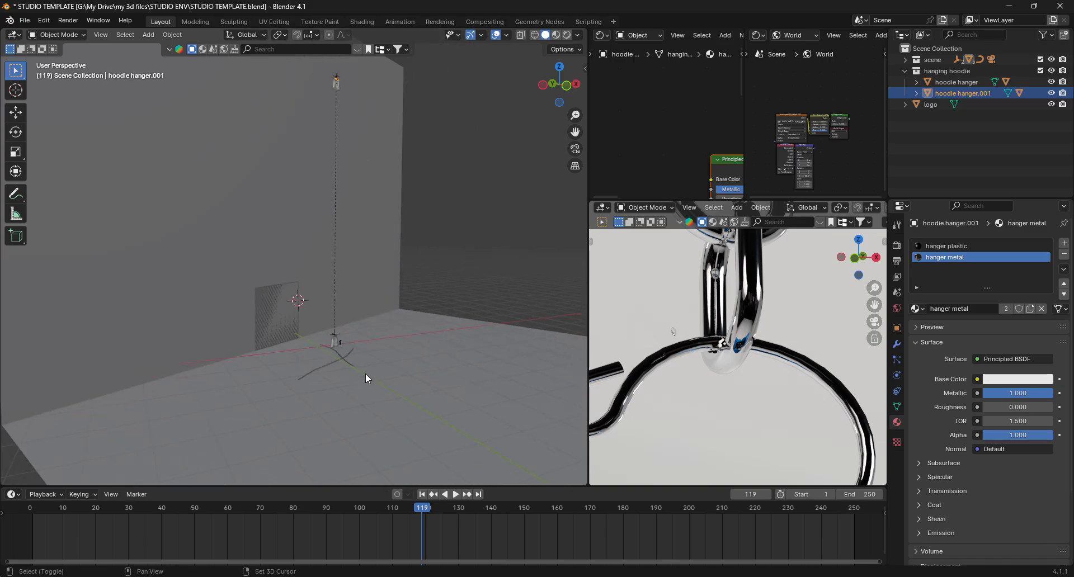
shift+middle_drag(365, 373, 344, 312)
scroll(343, 304, up, 15)
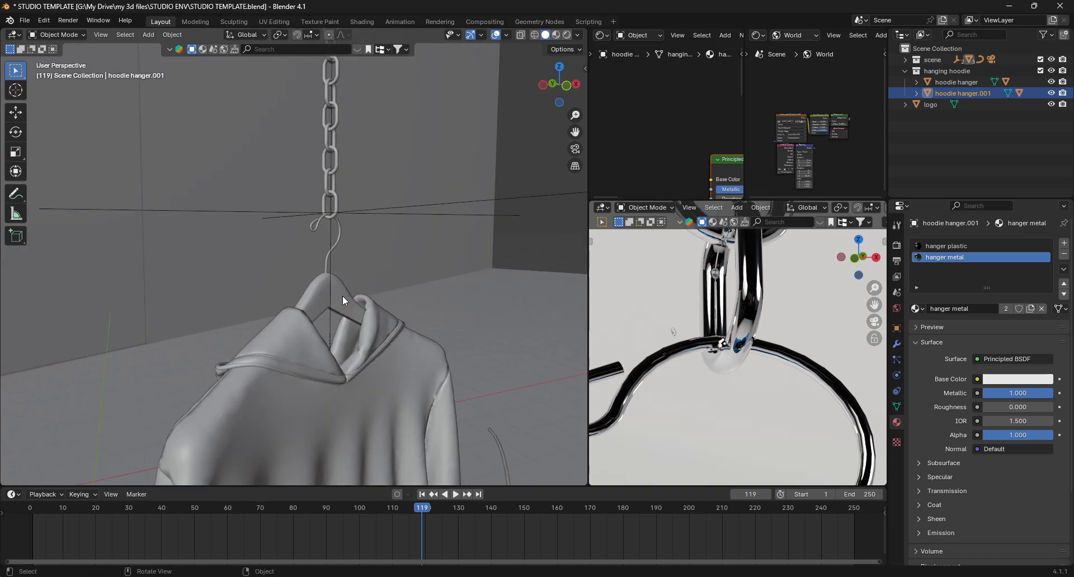
click(337, 261)
scroll(333, 279, up, 10)
shift+middle_drag(330, 333, 328, 450)
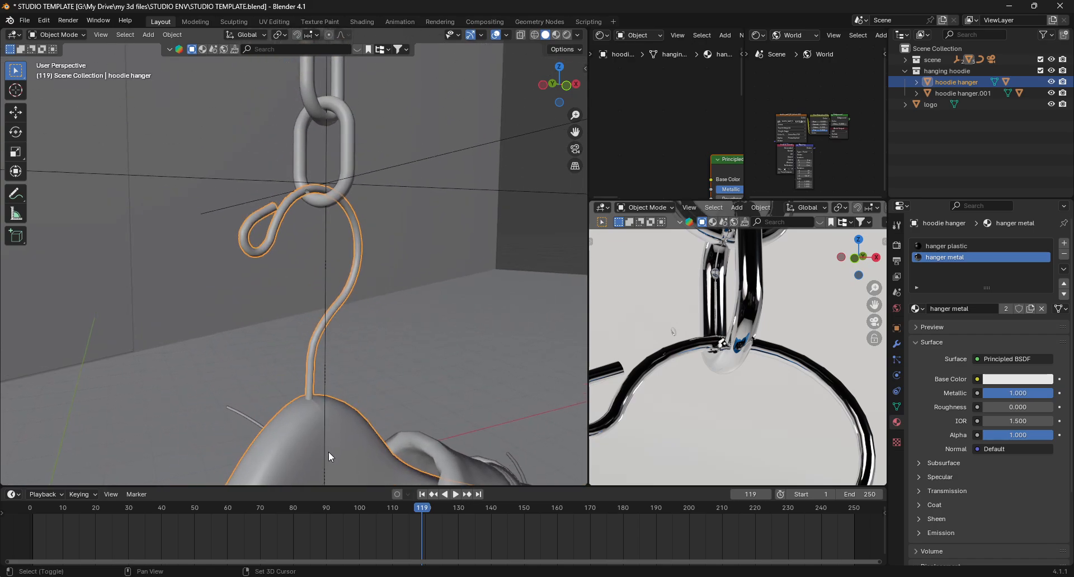
click(373, 328)
click(327, 305)
key(Right)
key(Left)
key(Right)
- Nudge the duplicate hanger slightly down along Z to seat its hook on the chain
click(347, 191)
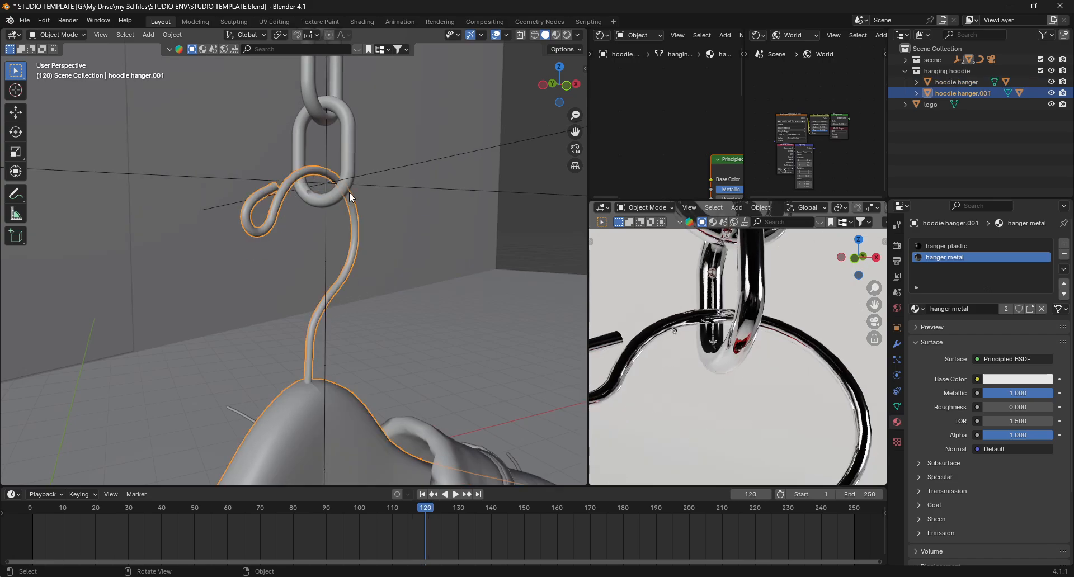
key(g)
key(z)
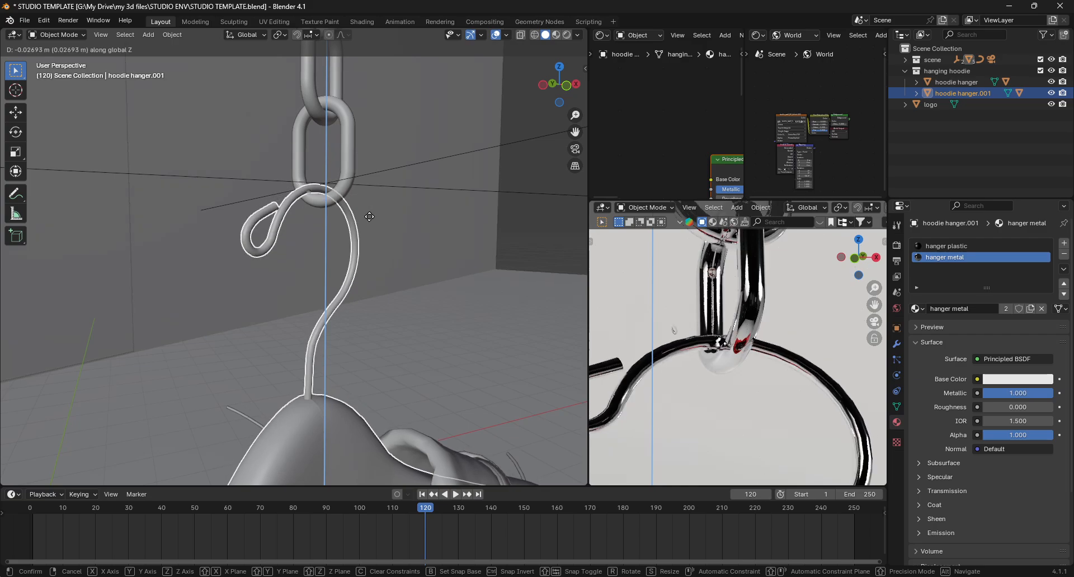
click(370, 216)
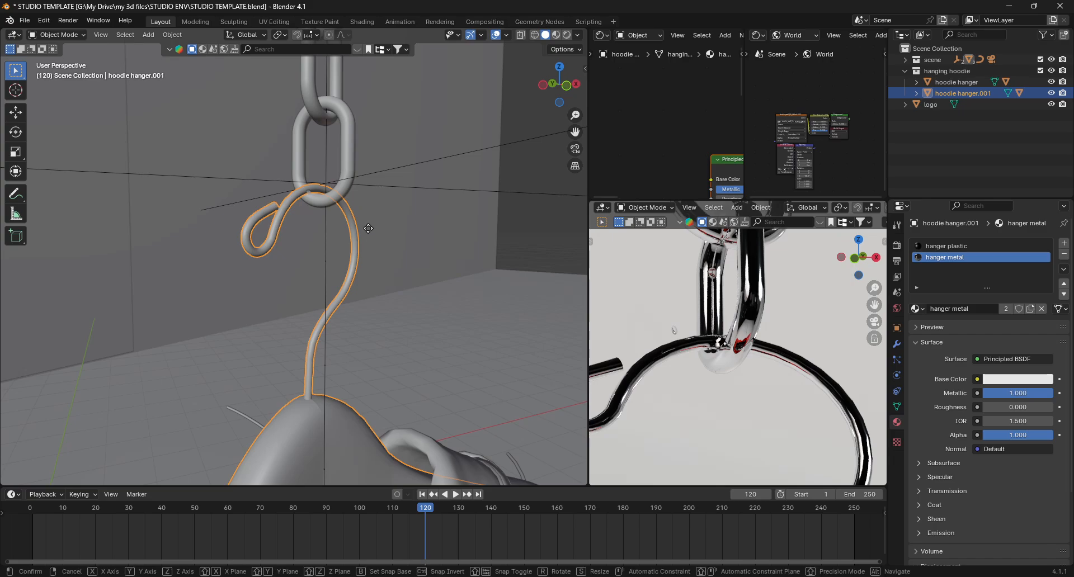
key(z)
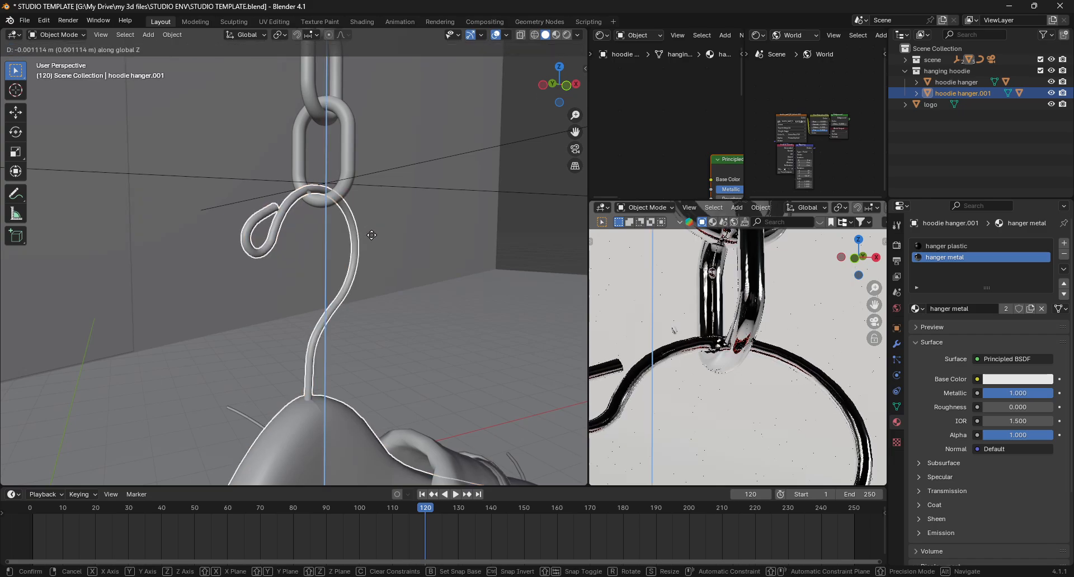
click(372, 237)
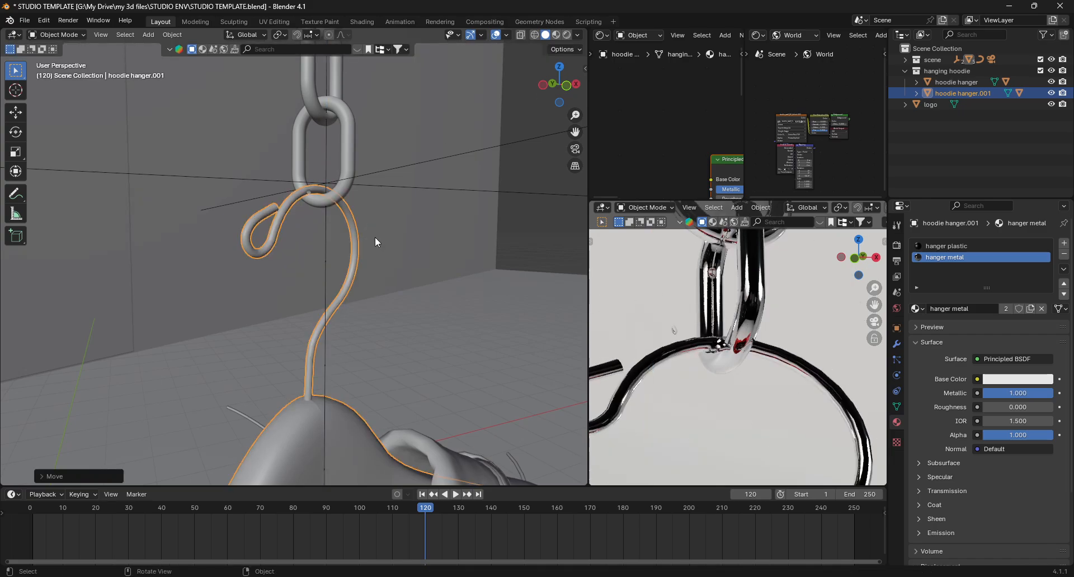
- Select the chain and examine the hanging red hoodie in the rendered preview
click(306, 190)
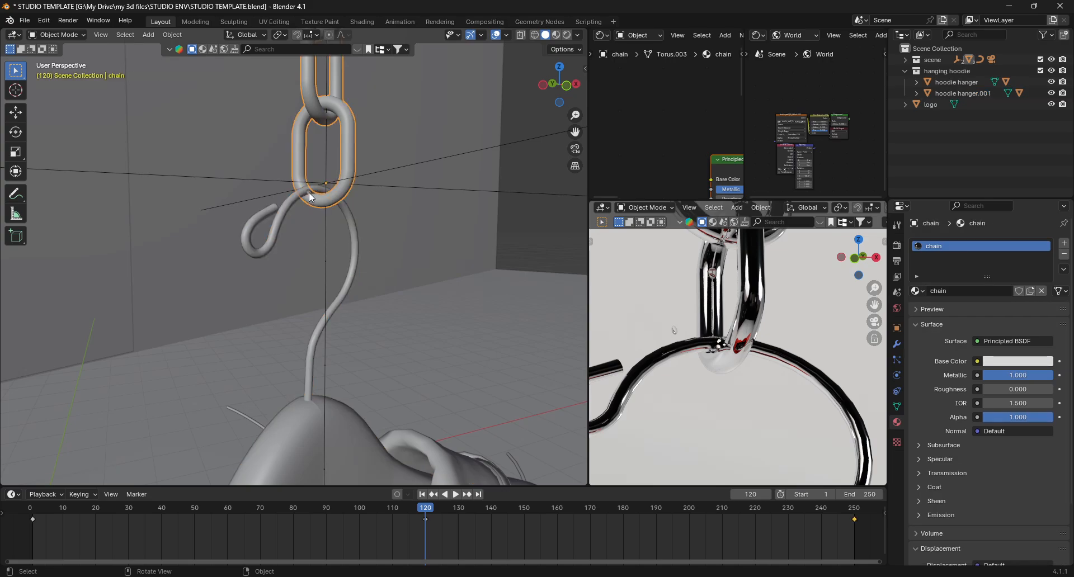
scroll(698, 329, down, 10)
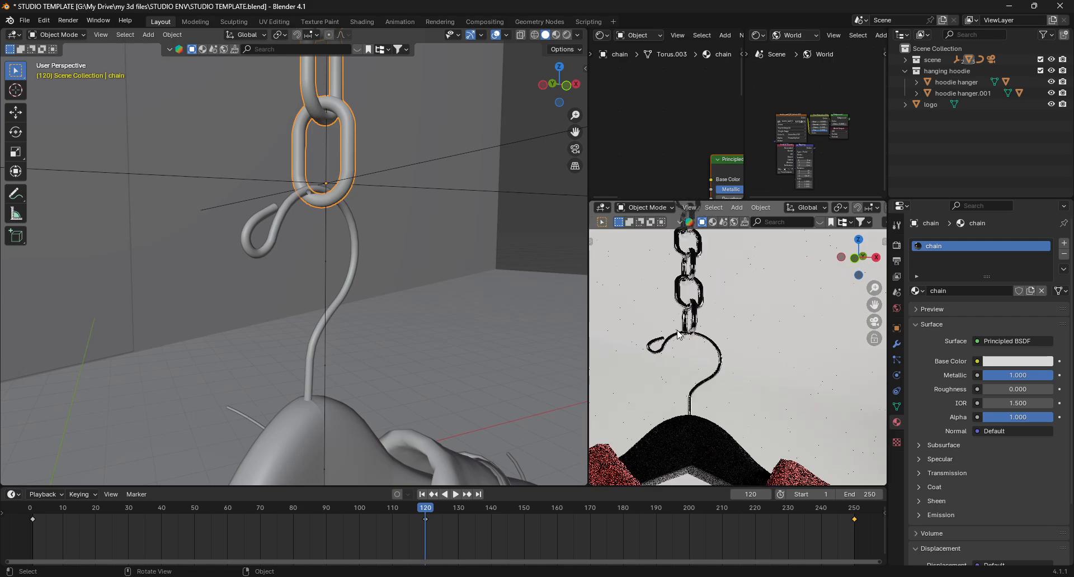
scroll(675, 332, down, 3)
scroll(674, 331, up, 5)
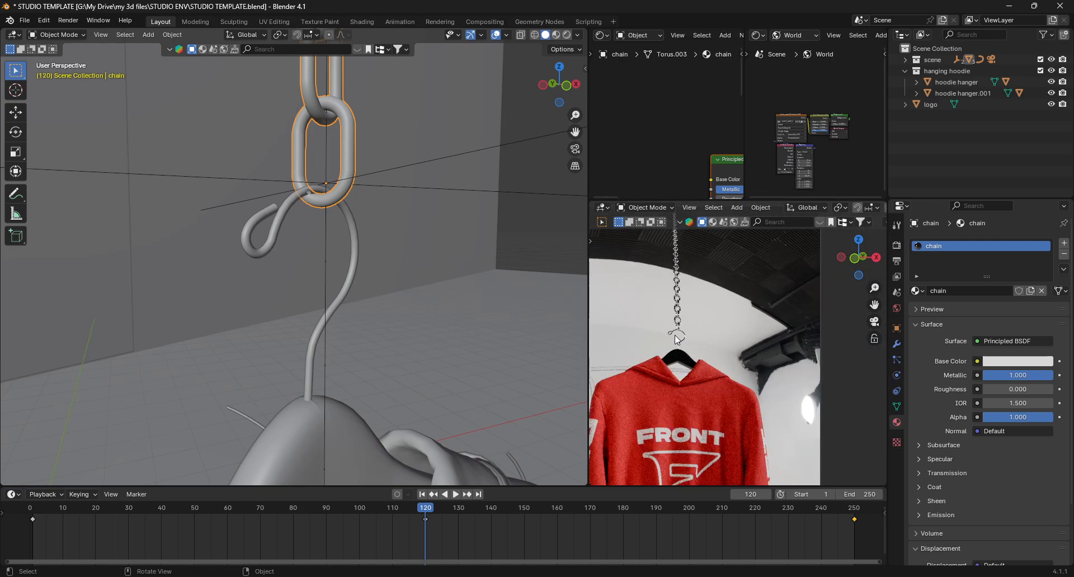
- Delete the selected vertices at the chain's lower end in Edit Mode and return to Object Mode
scroll(675, 332, down, 2)
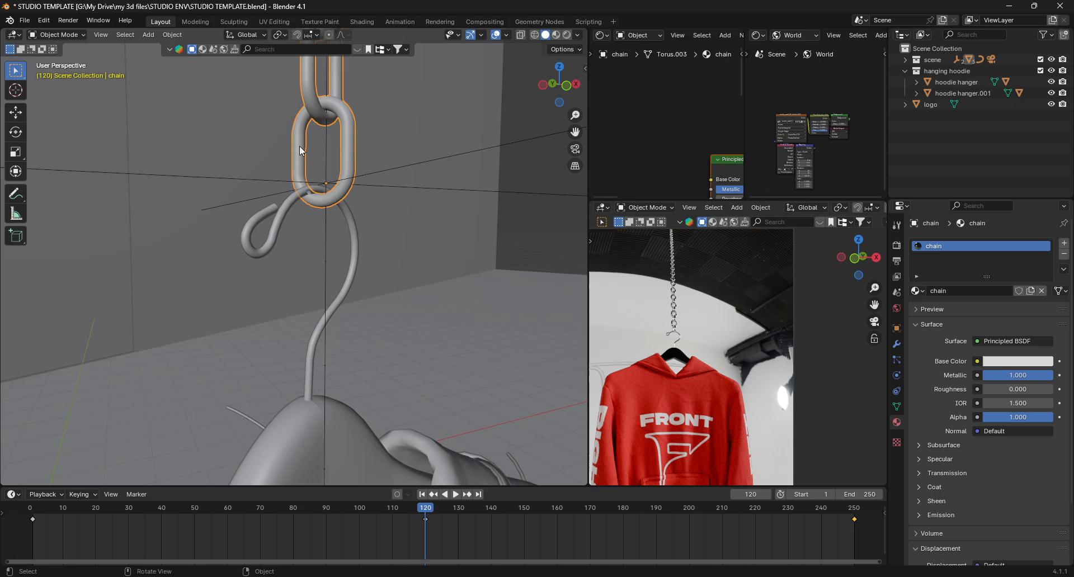
scroll(320, 204, up, 6)
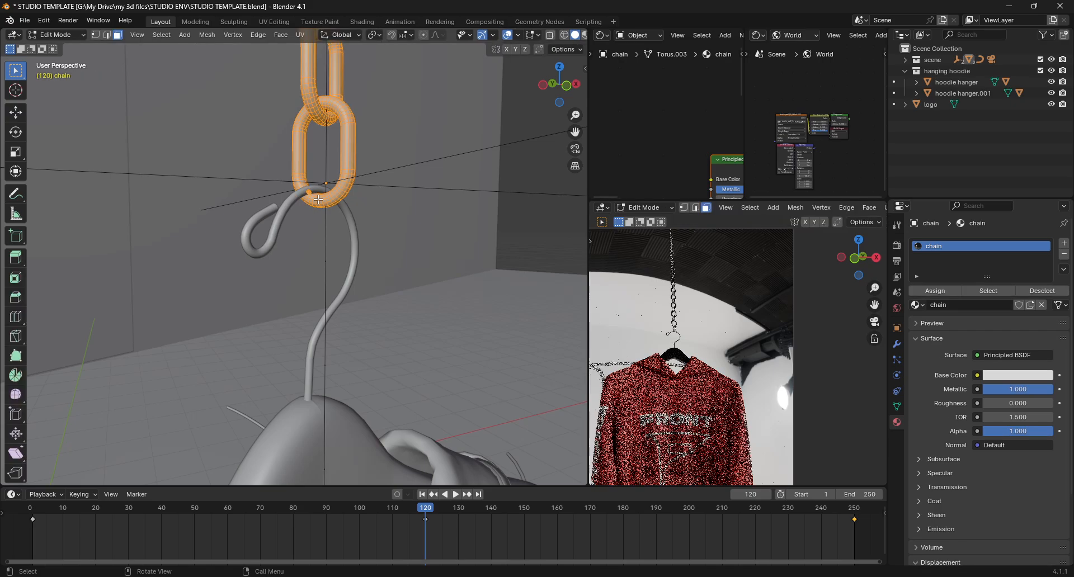
key(Tab)
drag(253, 164, 299, 222)
key(x)
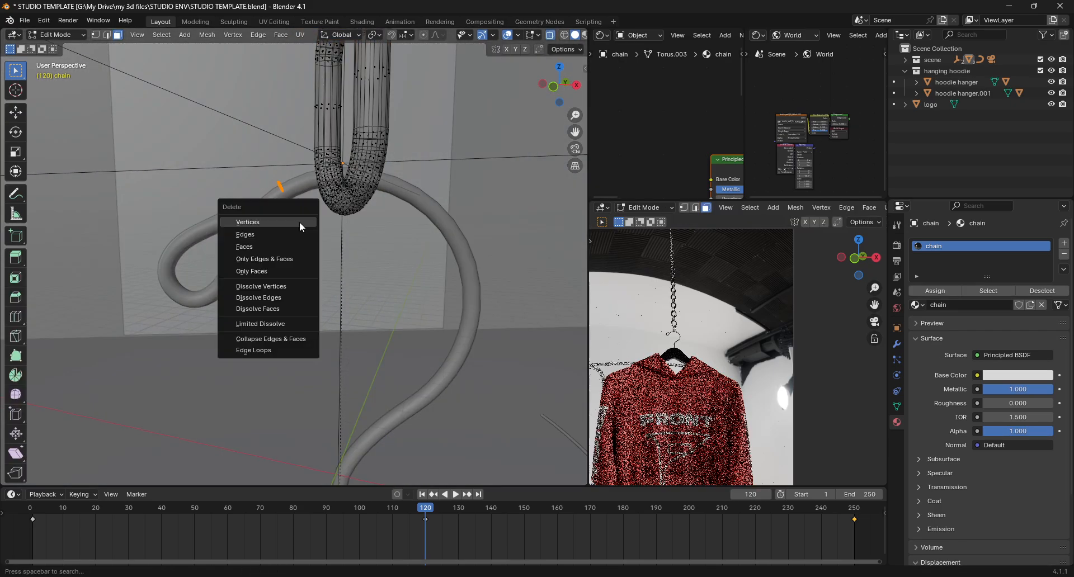
click(300, 221)
key(Tab)
key(alt+z)
- Insert a keyframe for the chain around frame 120 after checking the hook against the chain
scroll(299, 217, down, 10)
middle_drag(300, 217, 347, 226)
scroll(498, 266, up, 8)
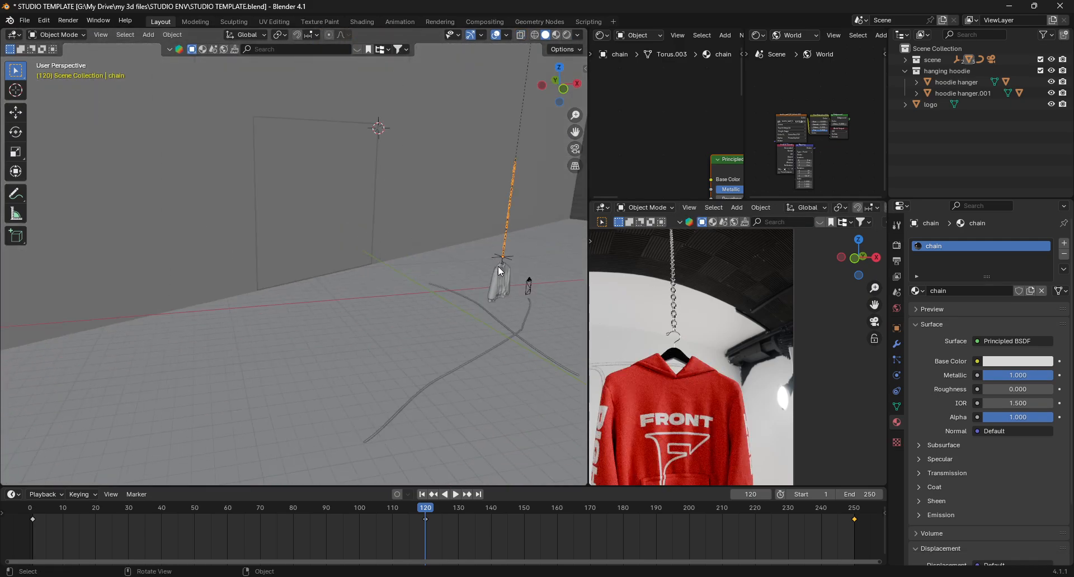
shift+middle_drag(498, 263, 358, 312)
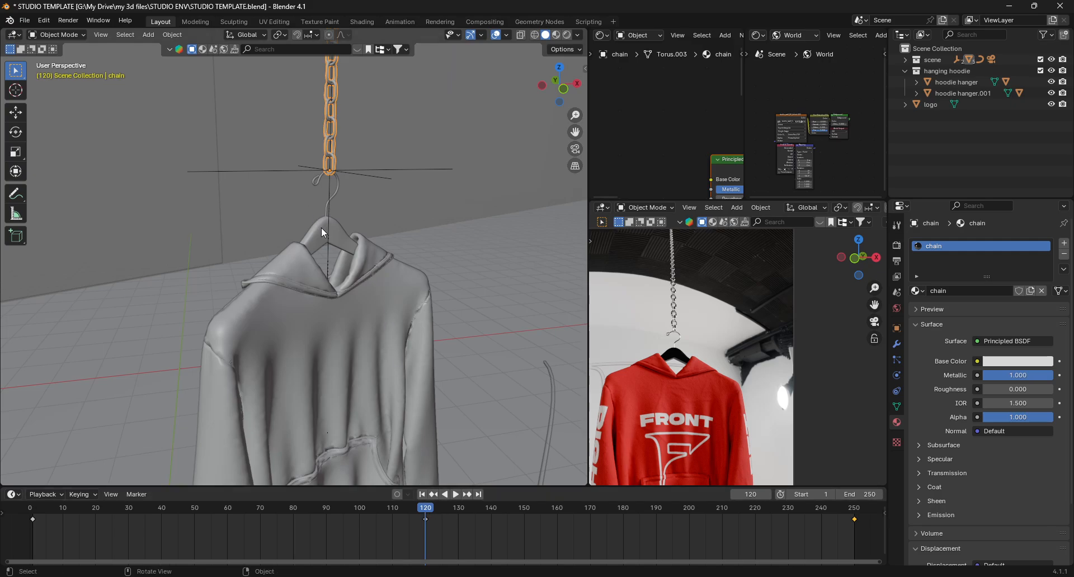
scroll(321, 227, up, 8)
shift+middle_drag(321, 227, 307, 399)
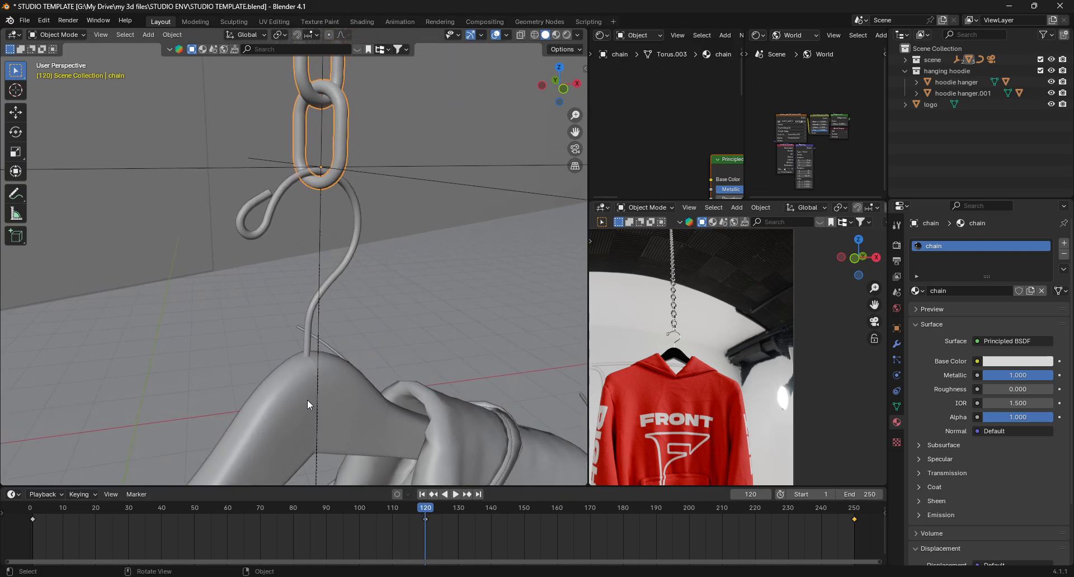
key(Right)
key(Left)
key(Right)
key(Left)
key(Right)
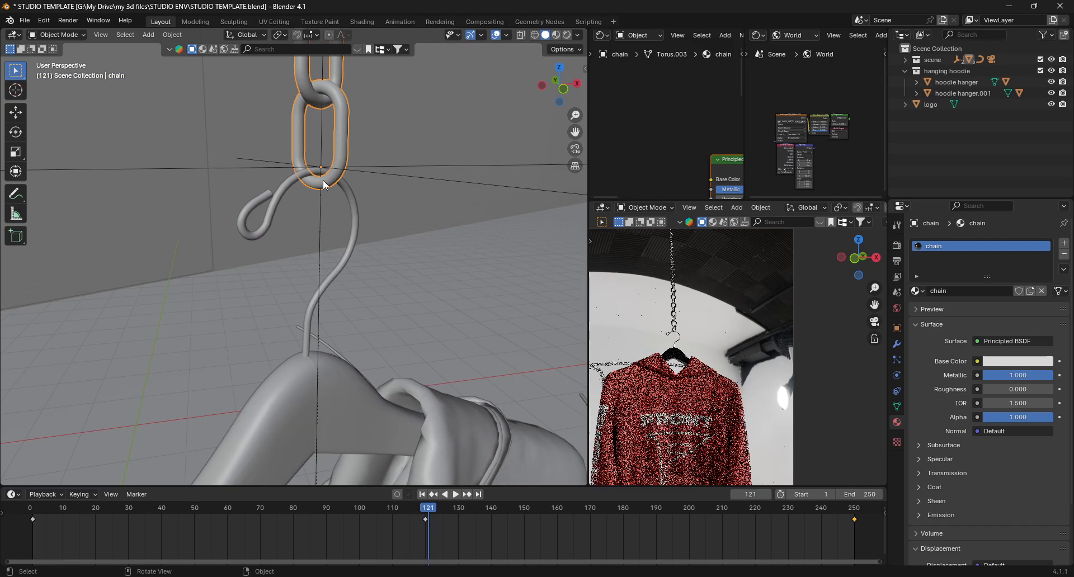
key(Left)
key(i)
key(Left)
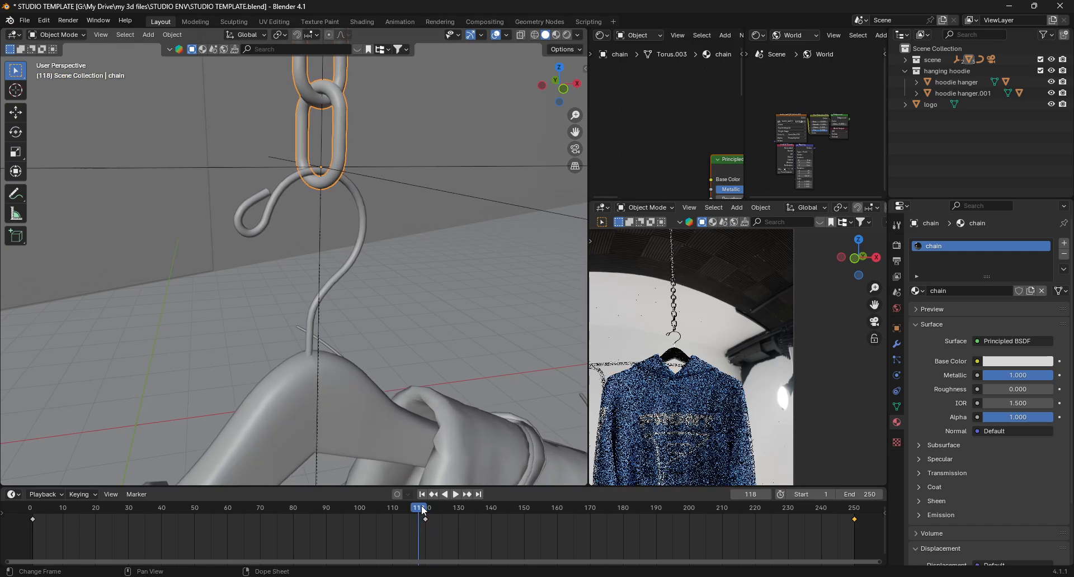
- Step frame by frame between 118 and 121 to inspect how the hanger meets the chain
key(Left)
key(Right)
key(Right)
key(Right)
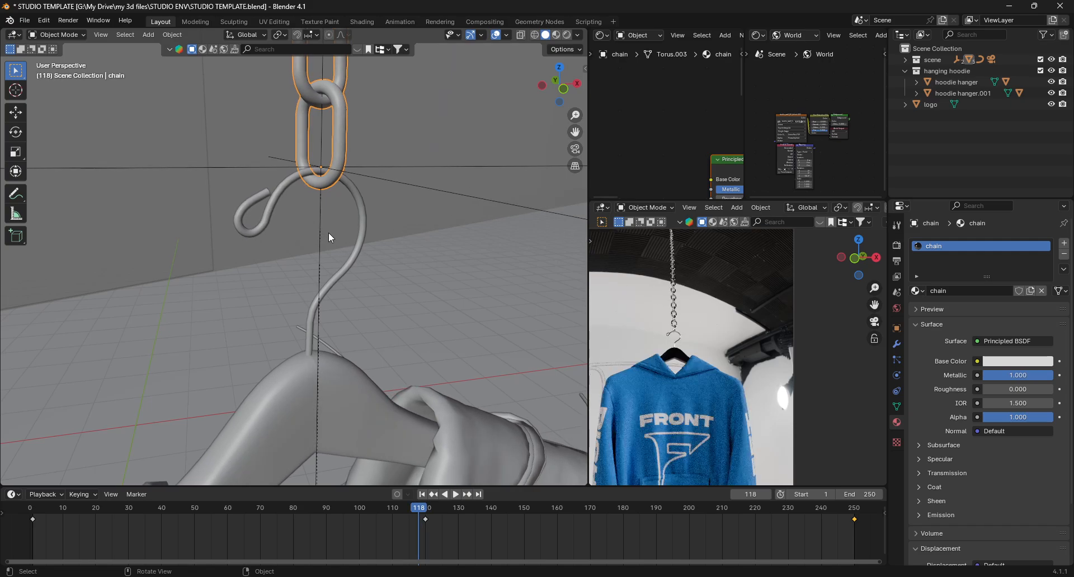
key(Left)
key(Left)
key(Right)
key(Right)
key(Left)
key(Left)
key(Left)
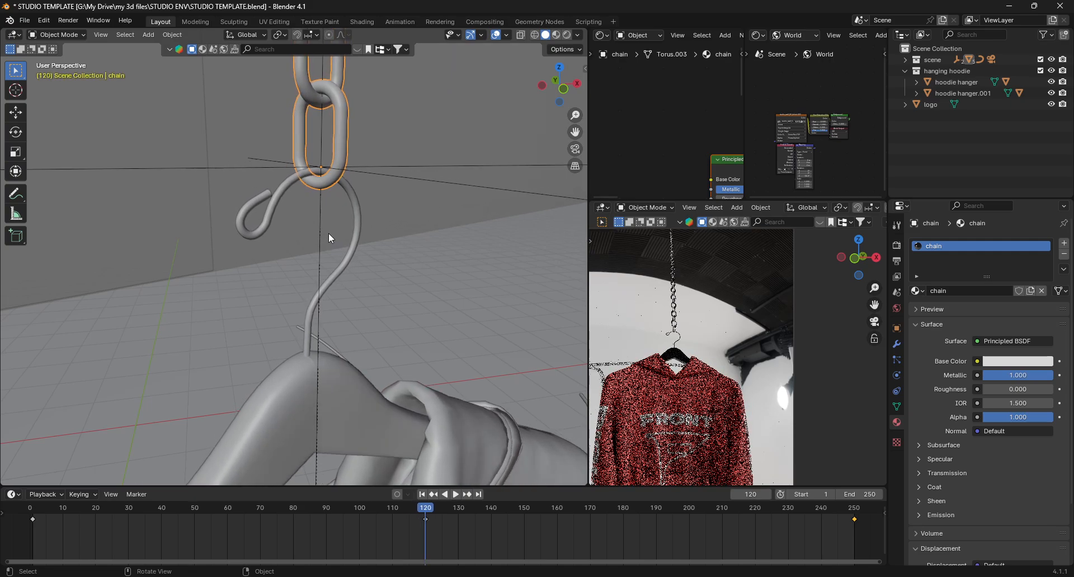
key(Right)
key(Right)
- Play and scrub the animation around frame 120 to review the hoodie hanging from the chain
key(space)
click(343, 507)
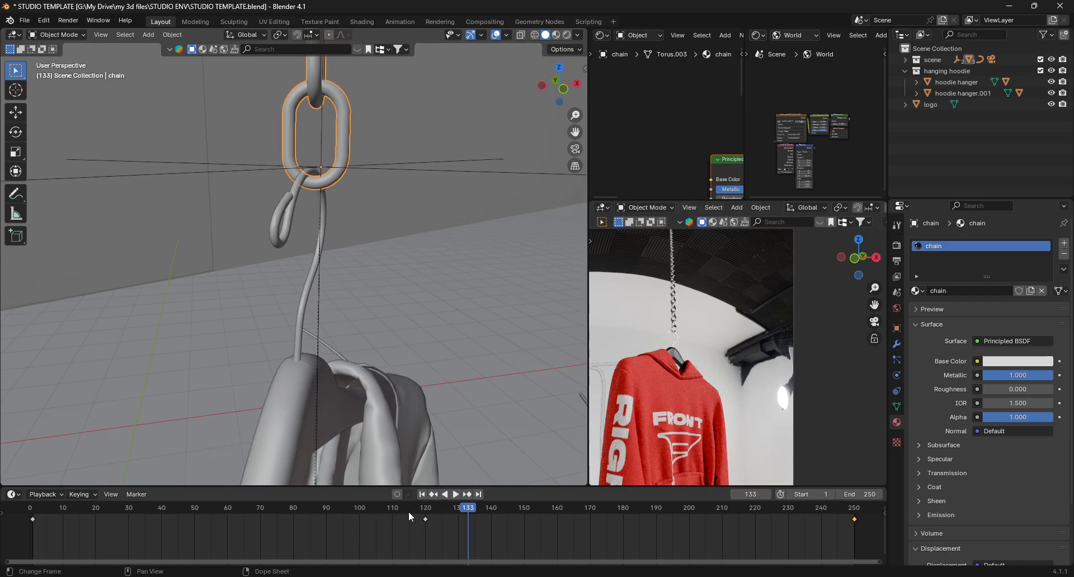
click(408, 511)
key(space)
click(405, 508)
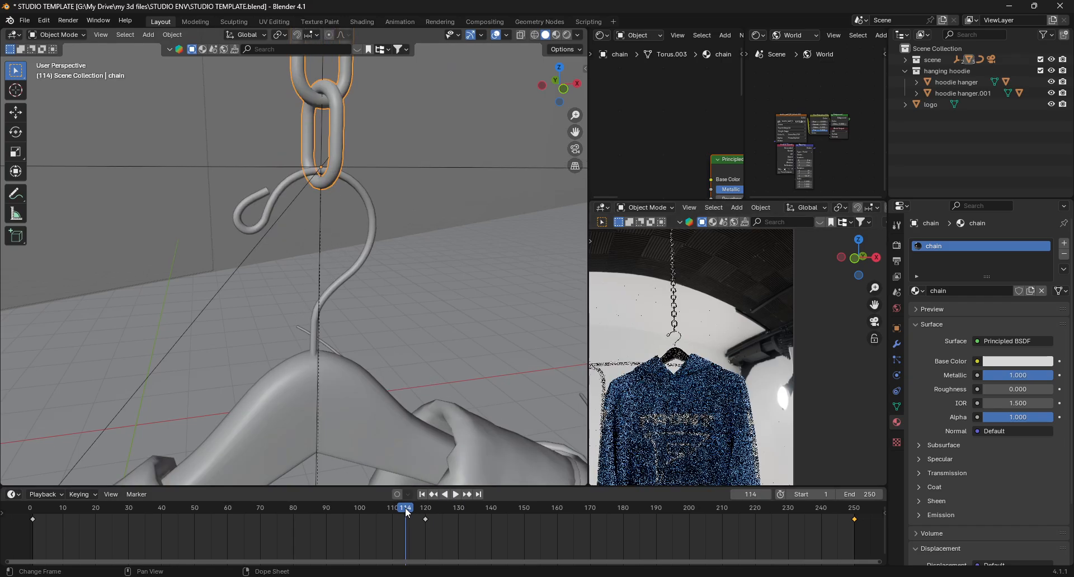
key(space)
key(space)
drag(439, 511, 425, 525)
key(space)
key(space)
scroll(710, 388, down, 5)
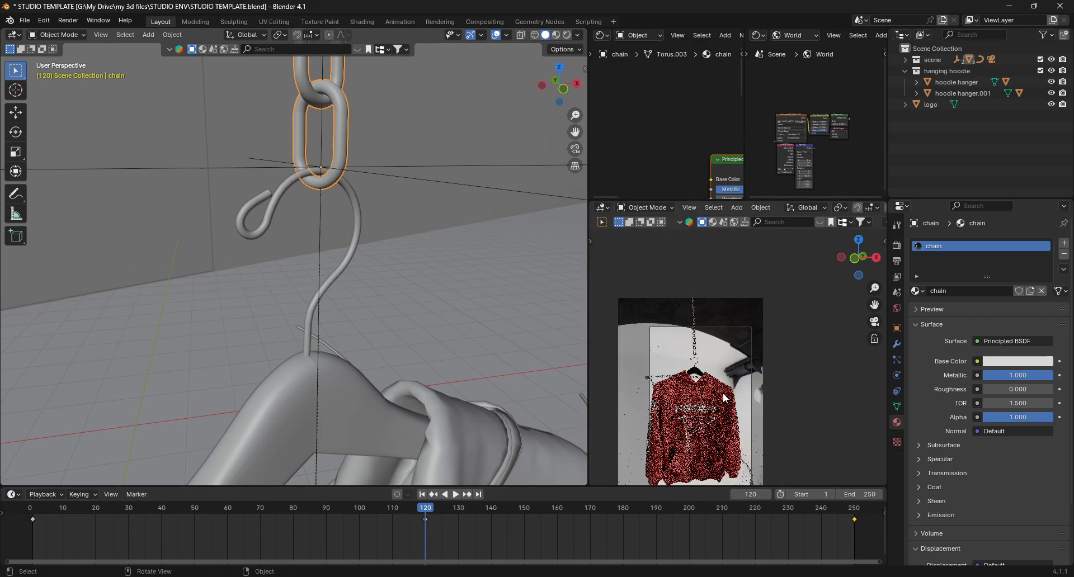
scroll(709, 389, up, 3)
key(space)
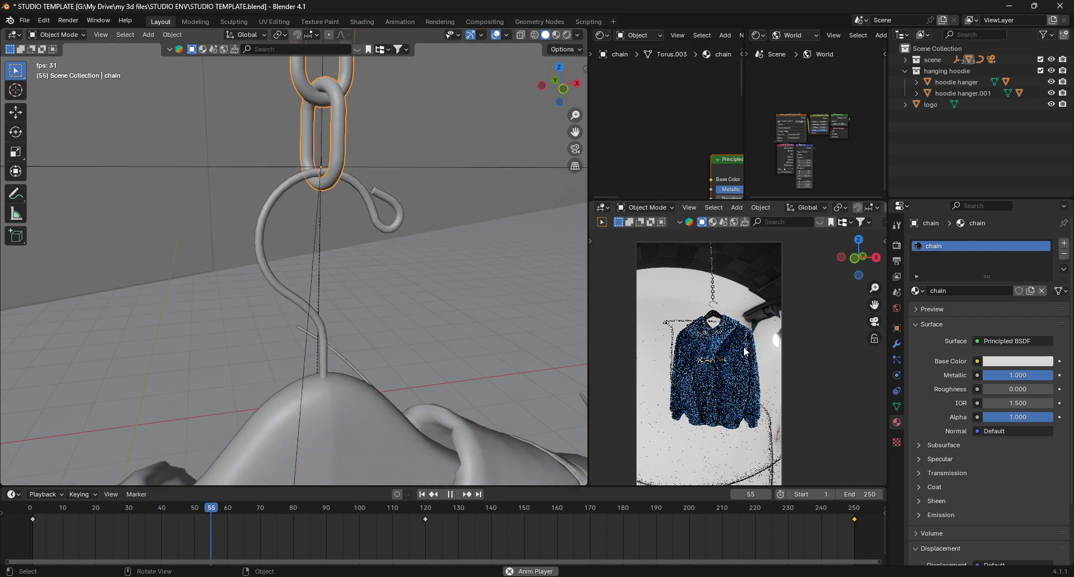
key(space)
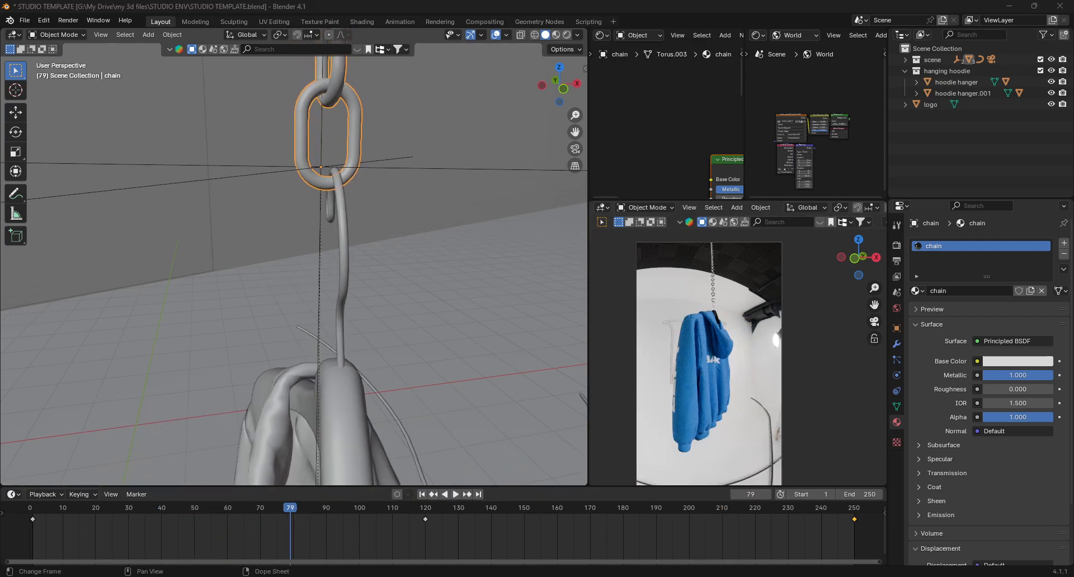
- Switch to the browser, go to the Forge 4D store home page and open the 3D Cars link
key(alt+Tab)
click(241, 268)
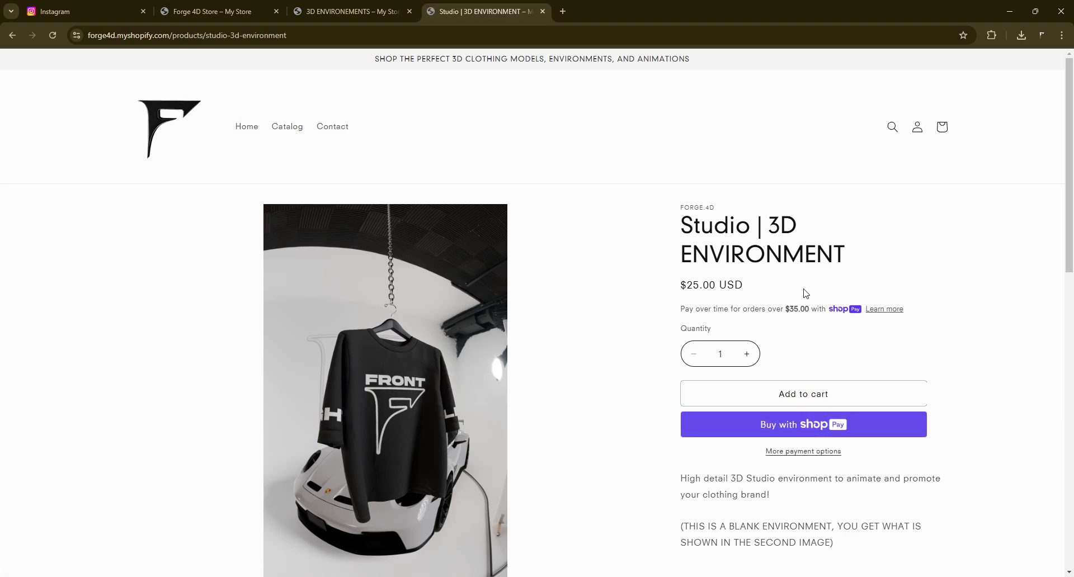
scroll(805, 293, down, 2)
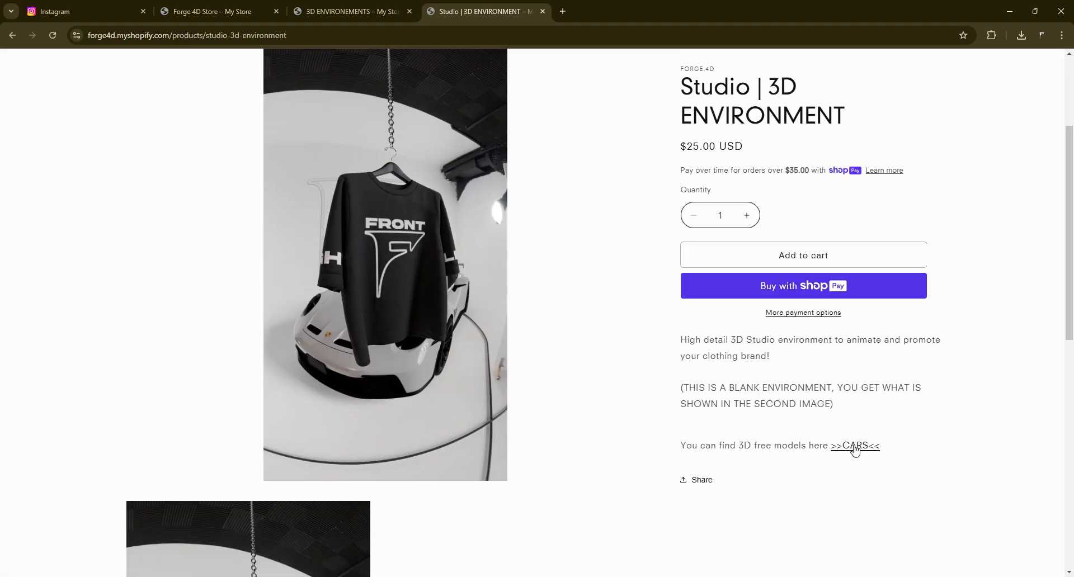
scroll(816, 448, up, 2)
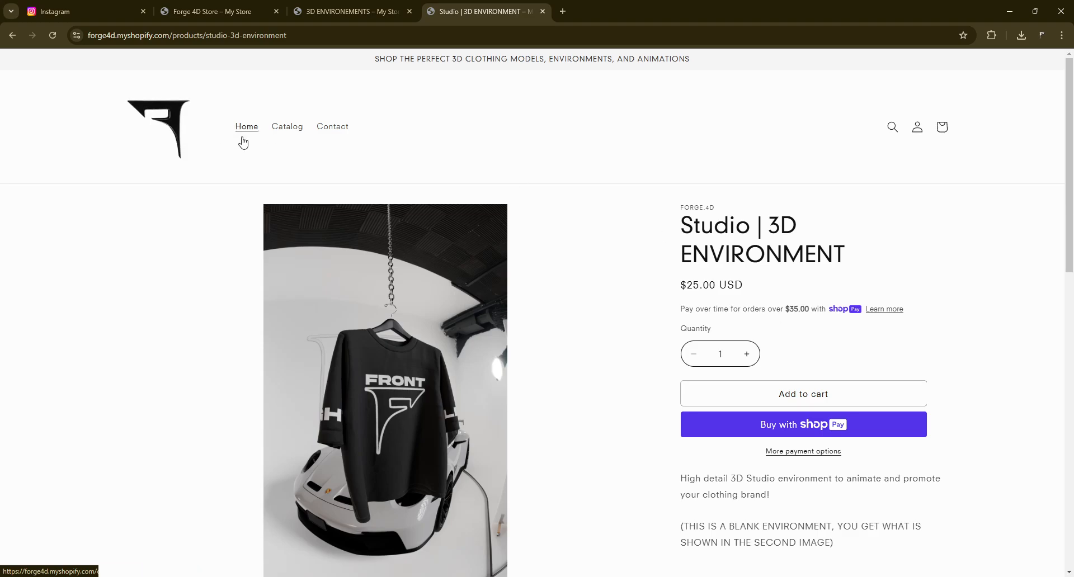
click(162, 142)
scroll(526, 261, down, 7)
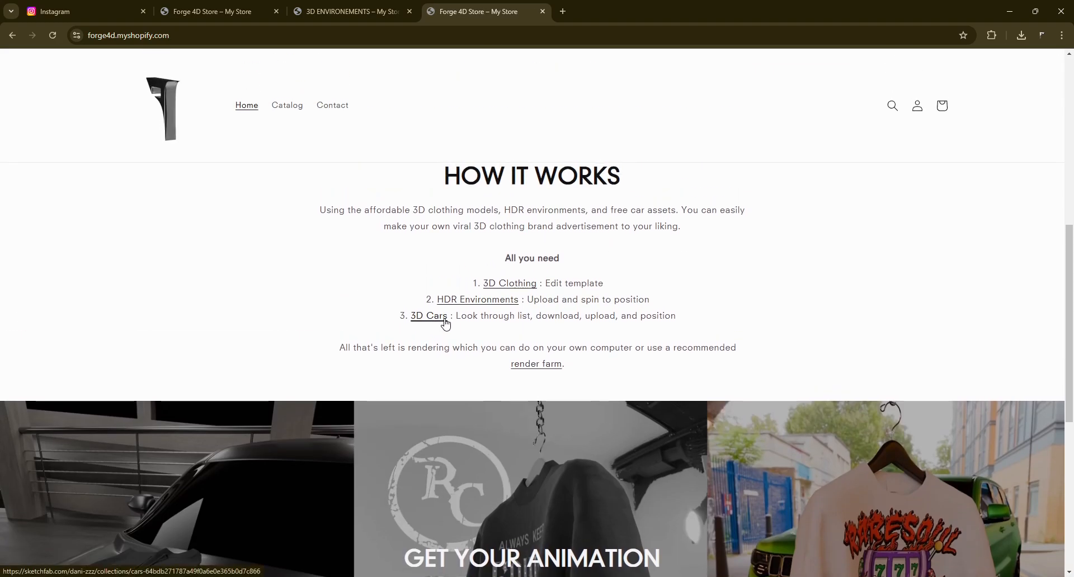
click(445, 321)
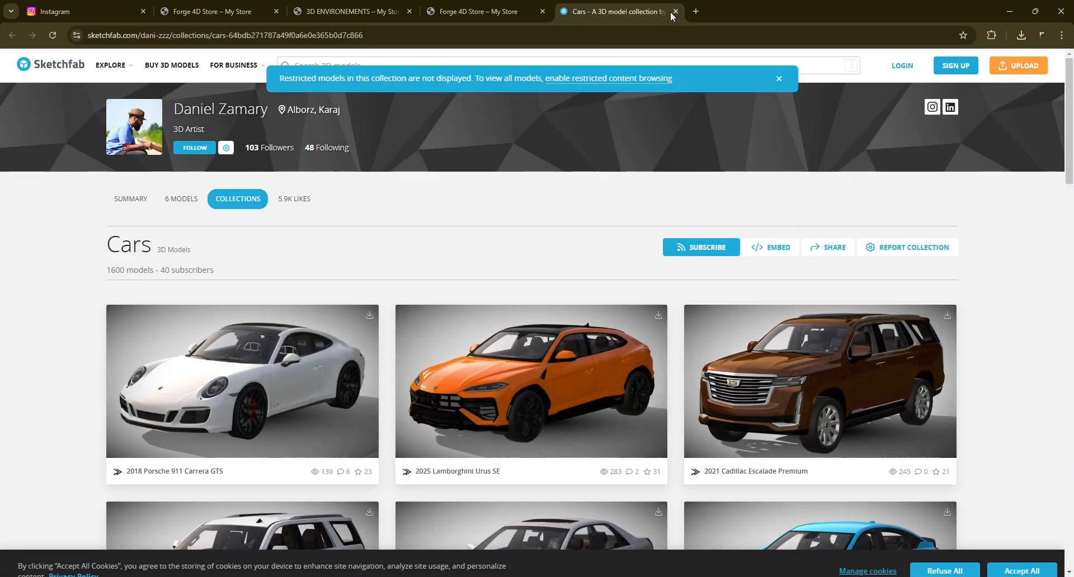
- Switch the browser to a different profile and return to the cars collection page
click(1043, 36)
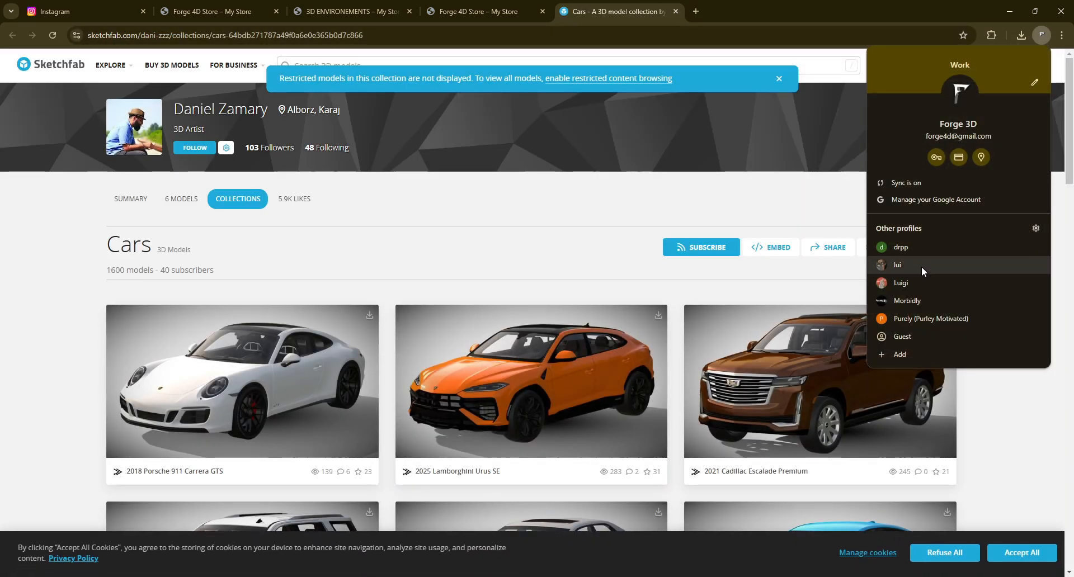
click(919, 300)
click(792, 237)
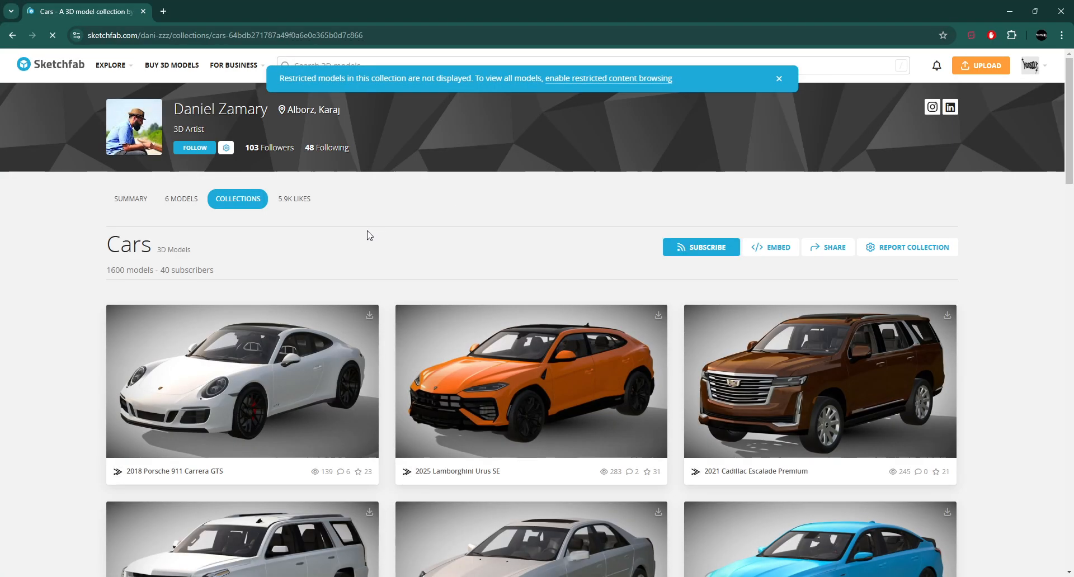
- Browse the Cars collection and open the 2018 Porsche 911 GT2 RS Weissach Package model
scroll(367, 235, down, 8)
scroll(370, 235, down, 10)
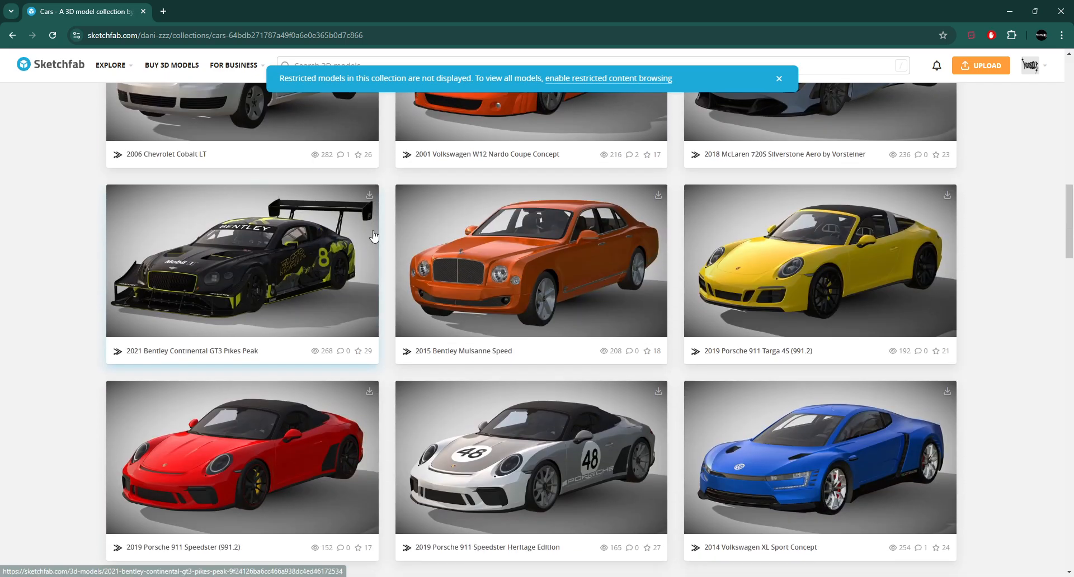
scroll(376, 235, up, 3)
scroll(380, 235, down, 1)
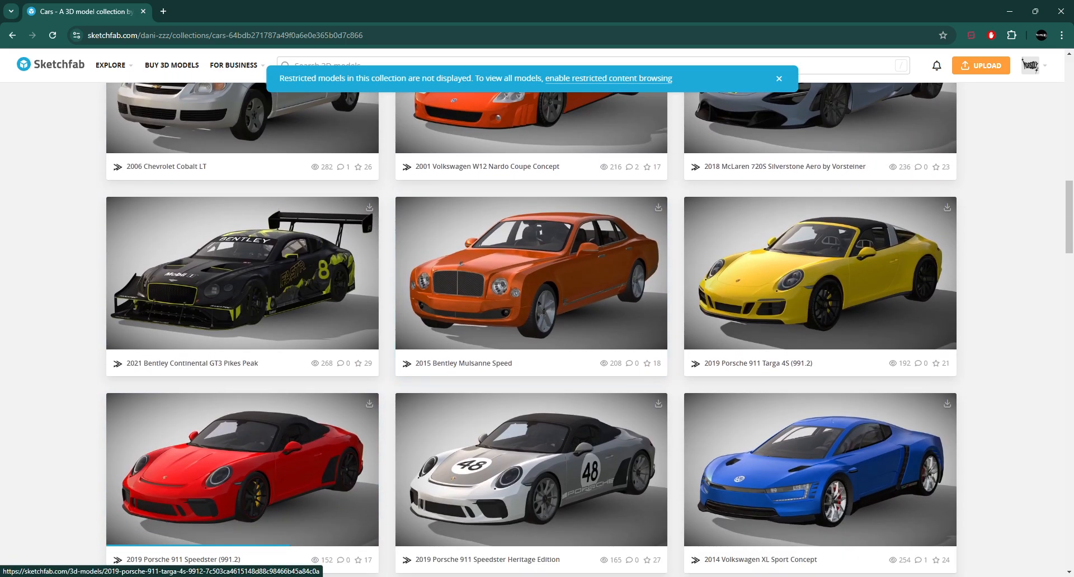
mouse_move(1039, 65)
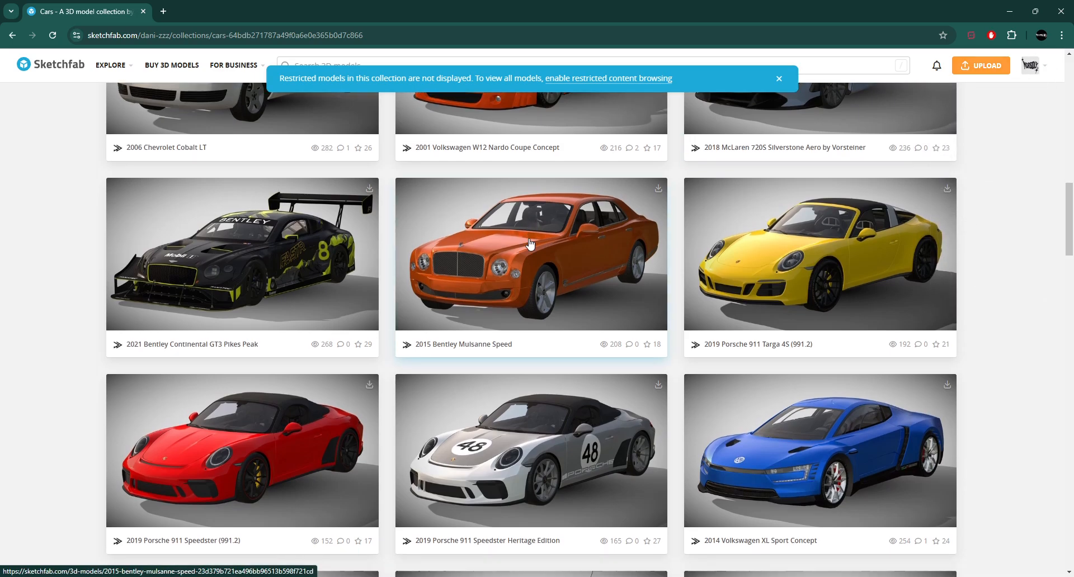
scroll(806, 221, down, 9)
scroll(806, 221, up, 1)
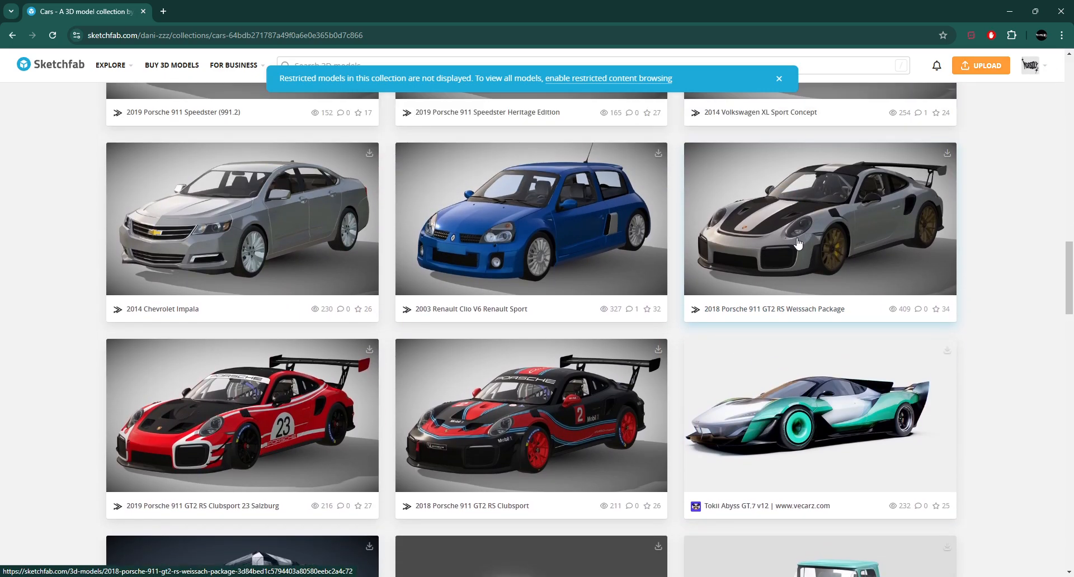
click(759, 211)
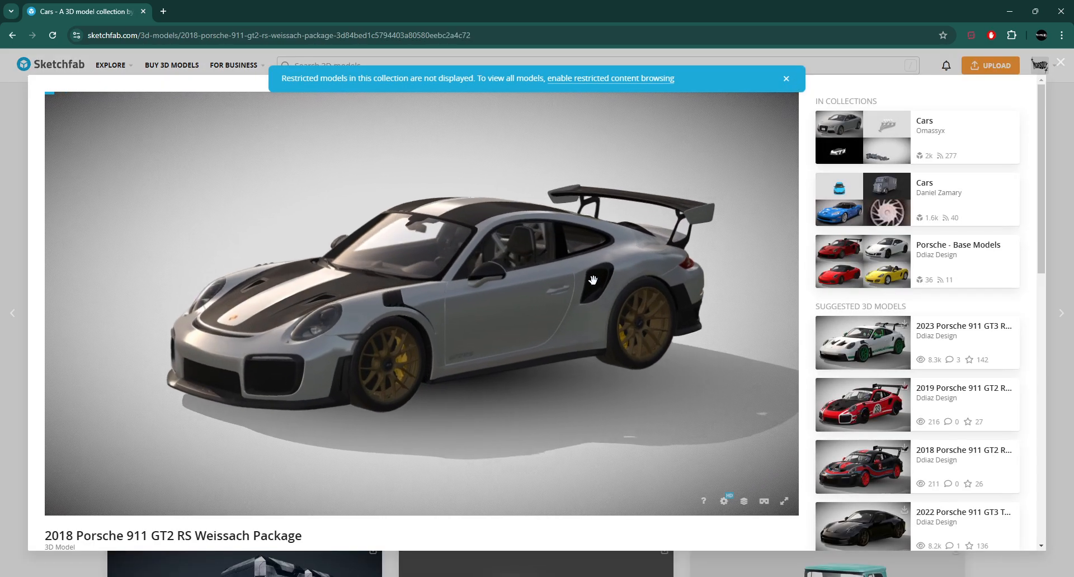
- Download the Porsche 911 GT2 RS model in GLB format
scroll(821, 300, down, 2)
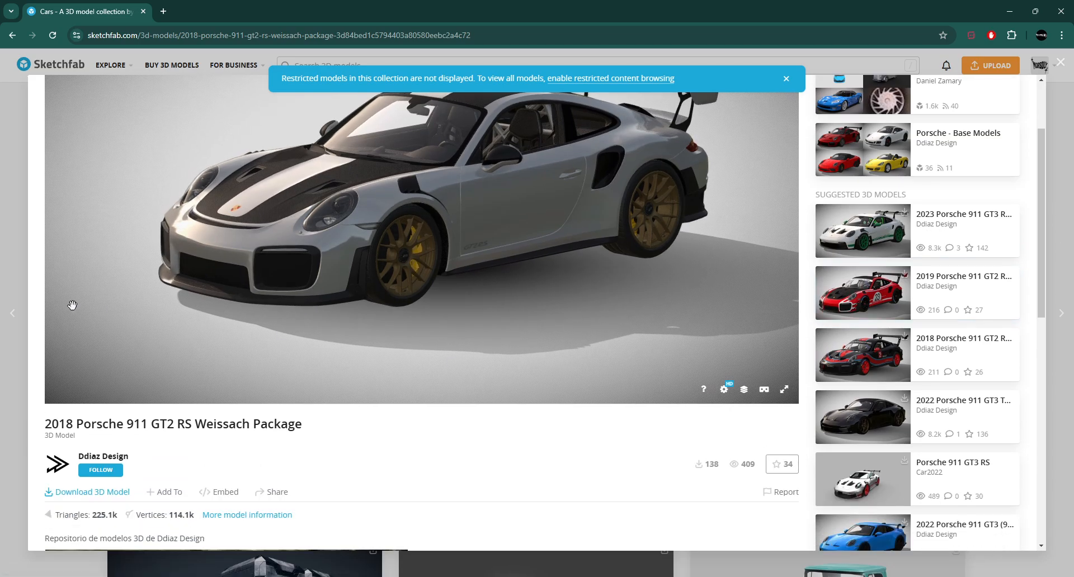
click(93, 493)
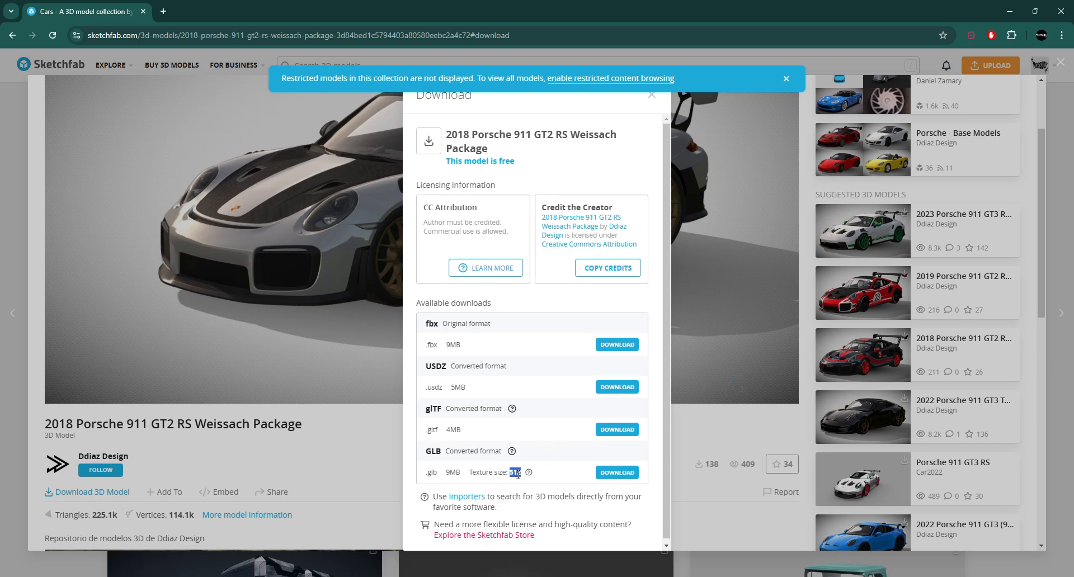
click(320, 469)
- Switch back to Blender with the Studio Template scene
mouse_move(747, 576)
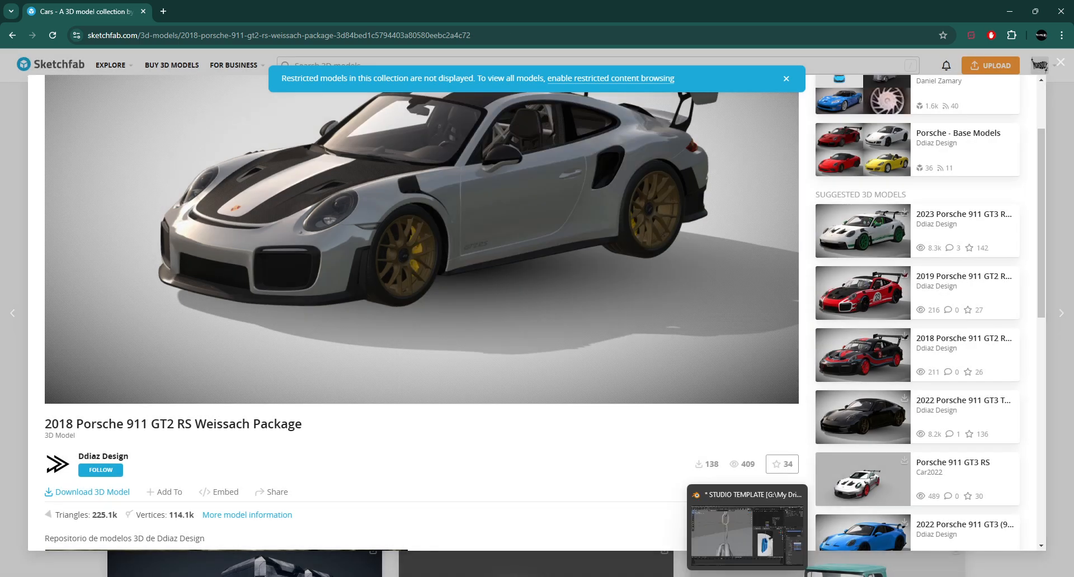
click(747, 531)
scroll(478, 261, down, 10)
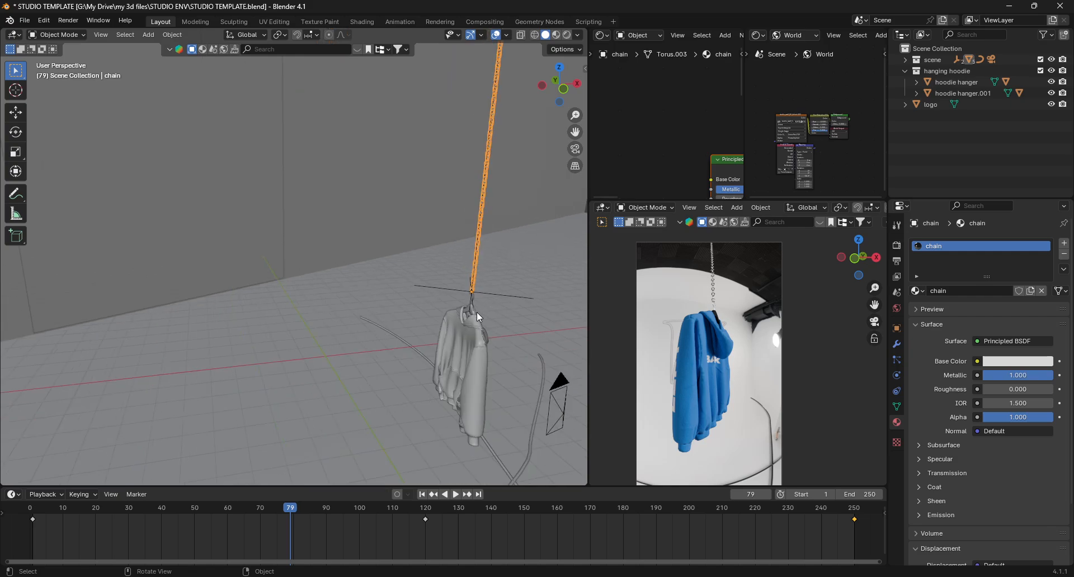
- Import the porsche_911_gt3_very_high_quality_free (1).glb file from the D:\STUFF folder as glTF 2.0
click(334, 351)
shift+middle_drag(333, 352, 401, 313)
click(24, 22)
mouse_move(55, 180)
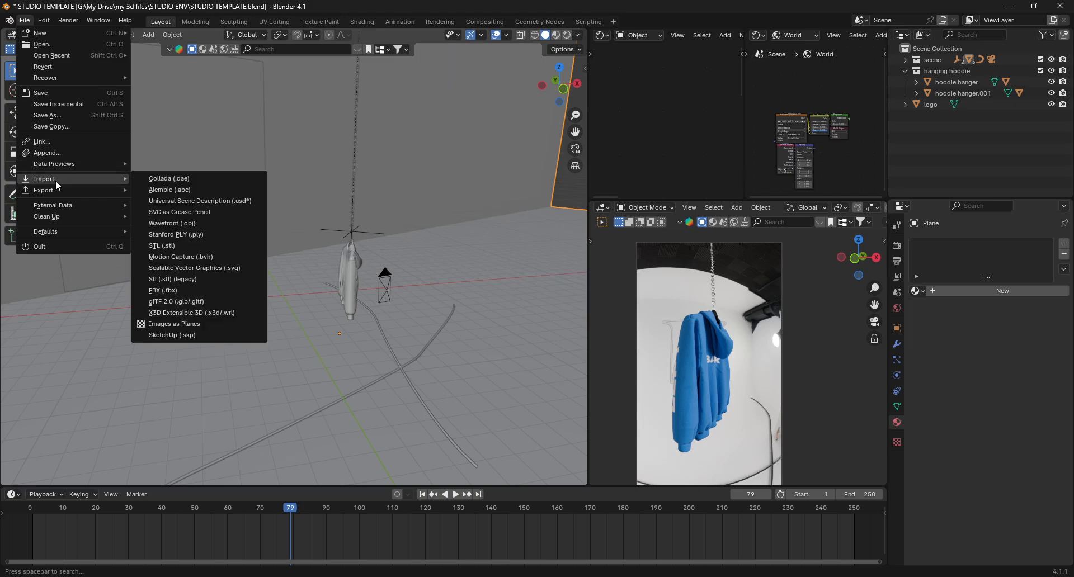
click(209, 302)
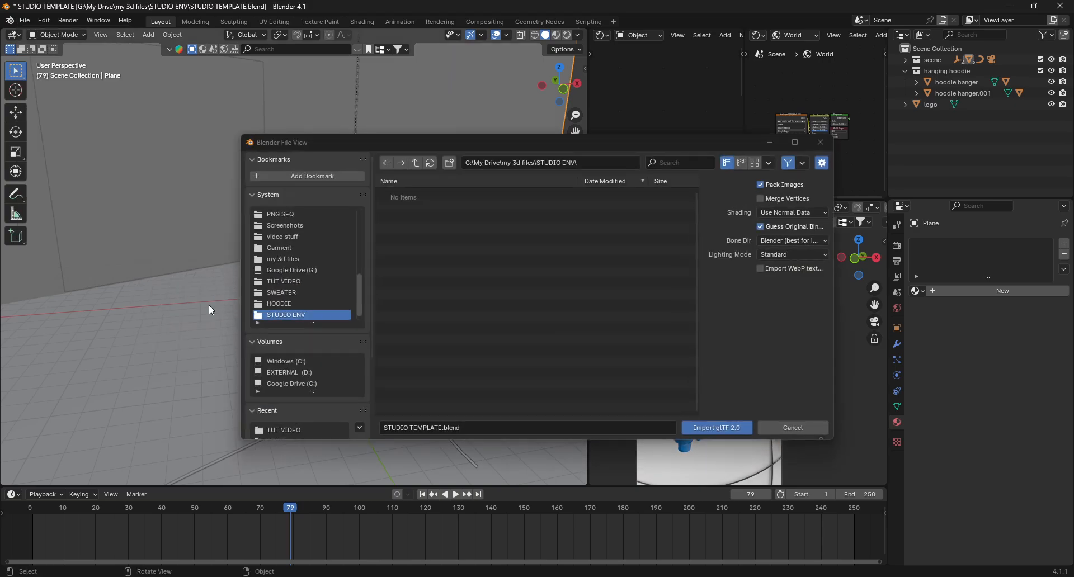
scroll(311, 399, down, 1)
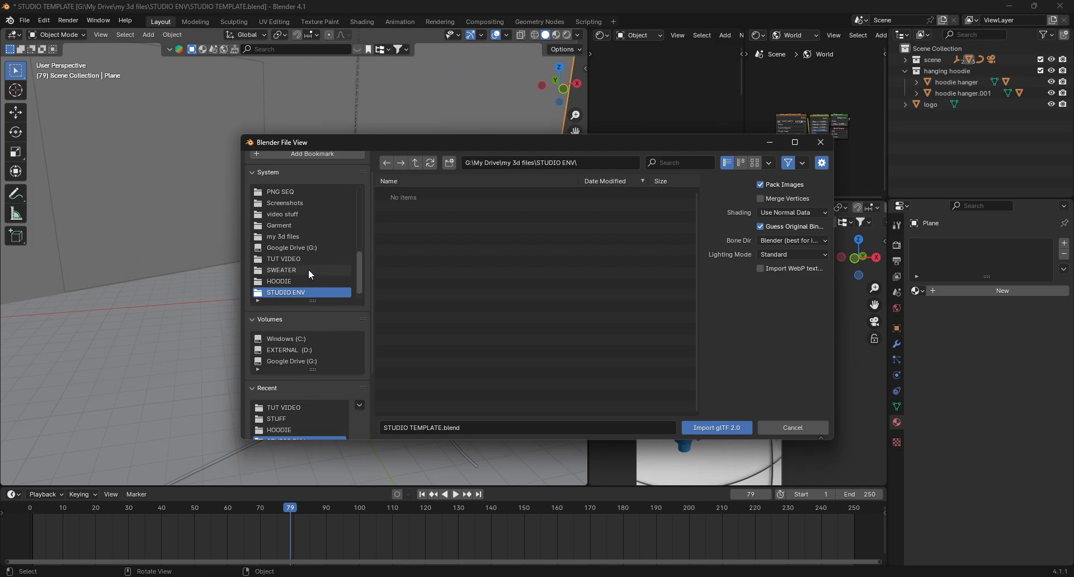
scroll(284, 387, down, 2)
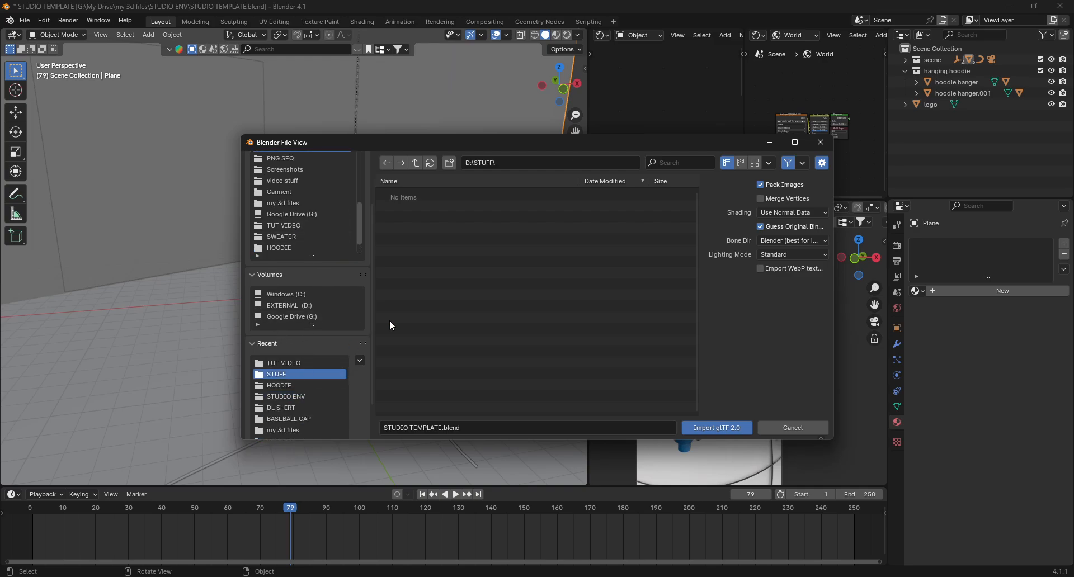
click(698, 163)
text(PORH)
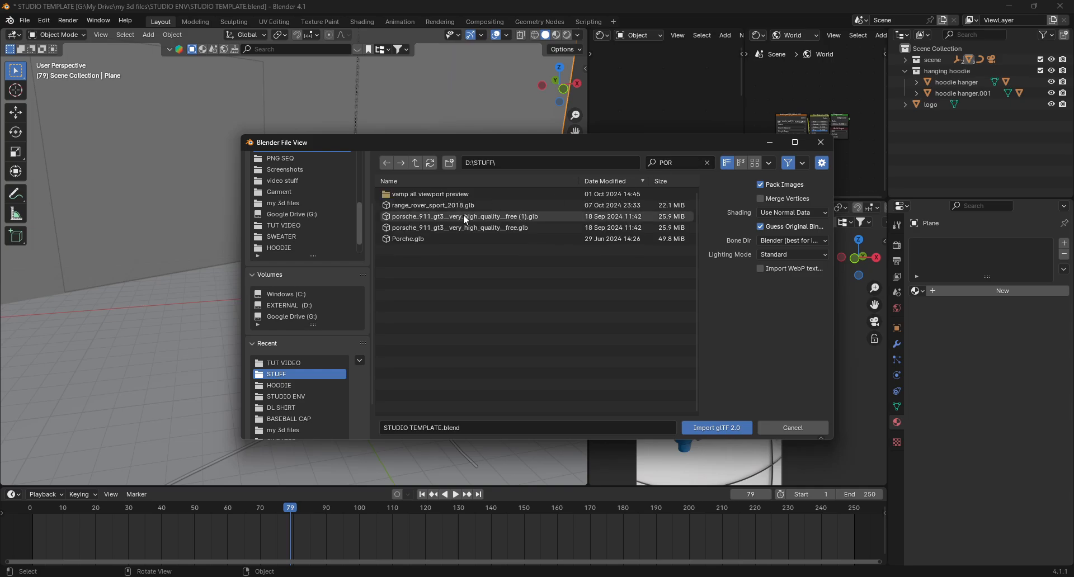
double_click(464, 217)
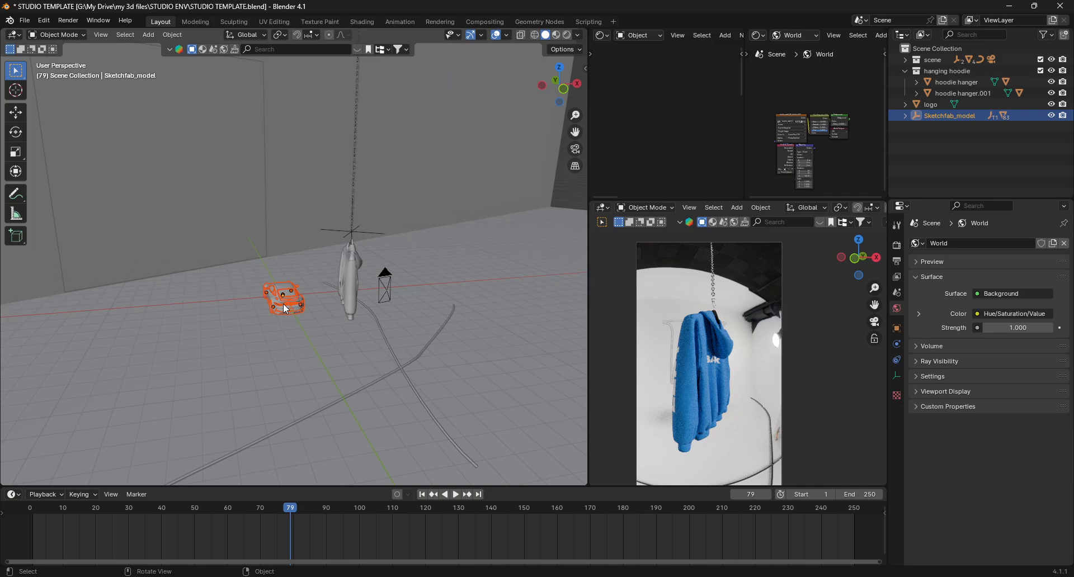
- Scale the imported car up about 2.7 times and rotate it about 164° around the Z axis
scroll(285, 310, up, 2)
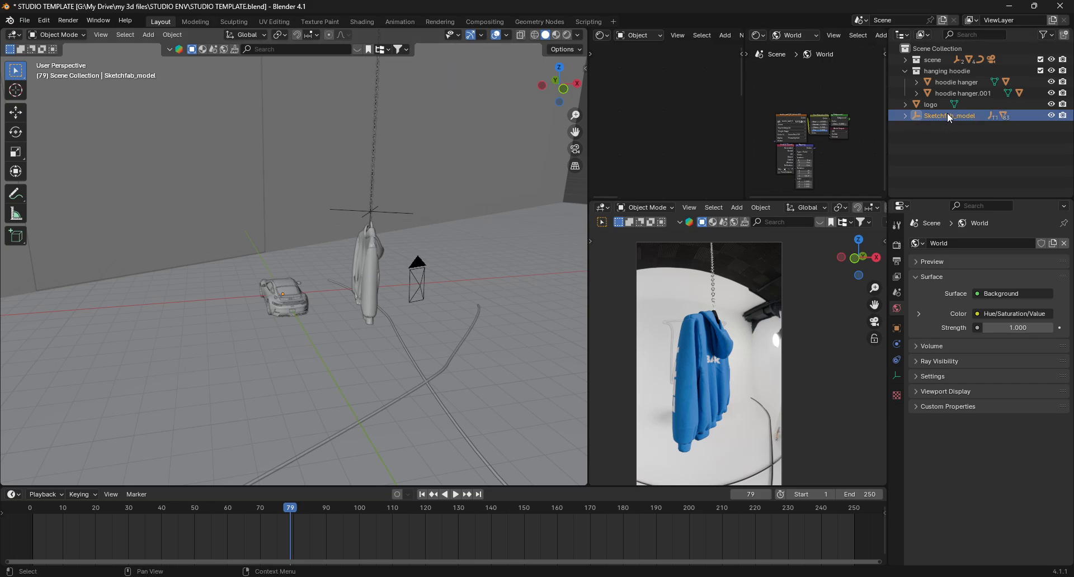
key(s)
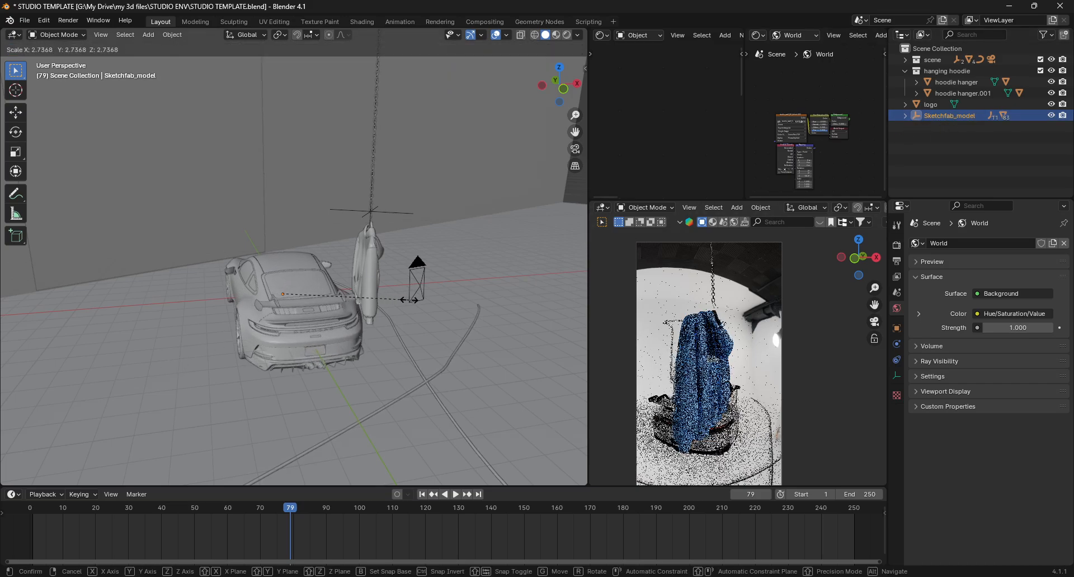
click(419, 304)
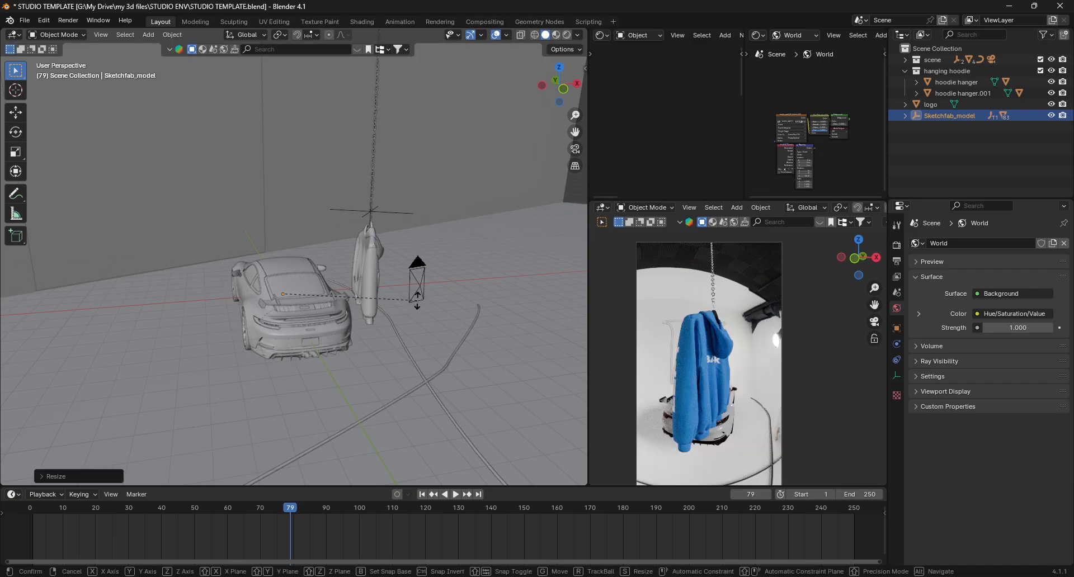
key(r)
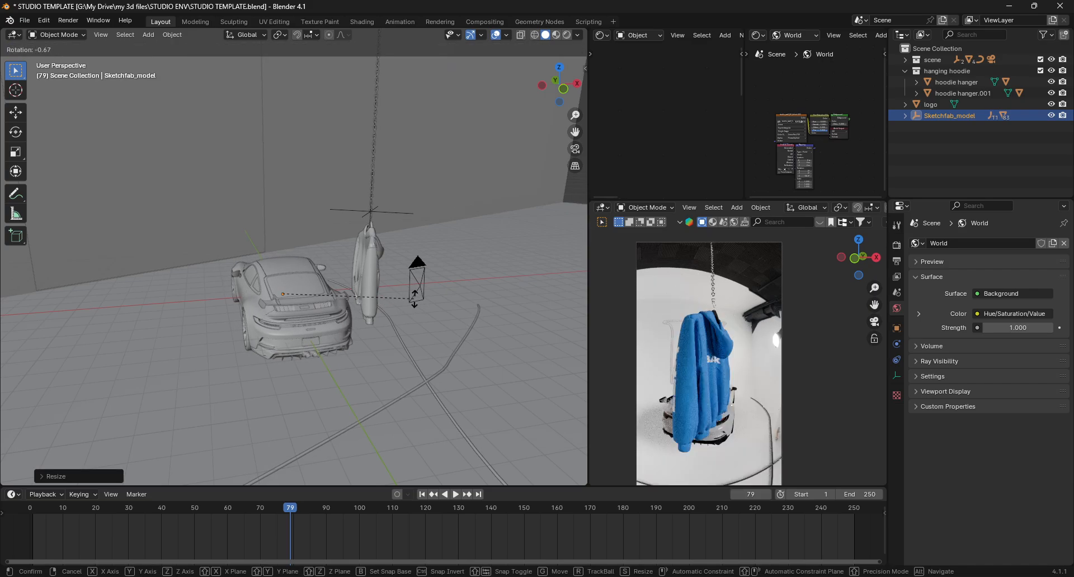
key(z)
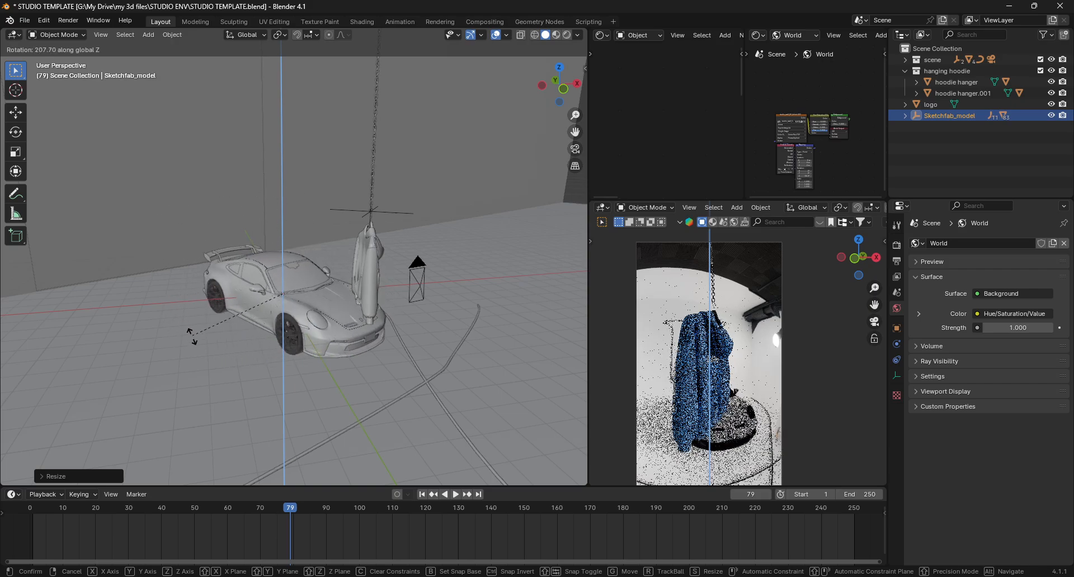
click(235, 281)
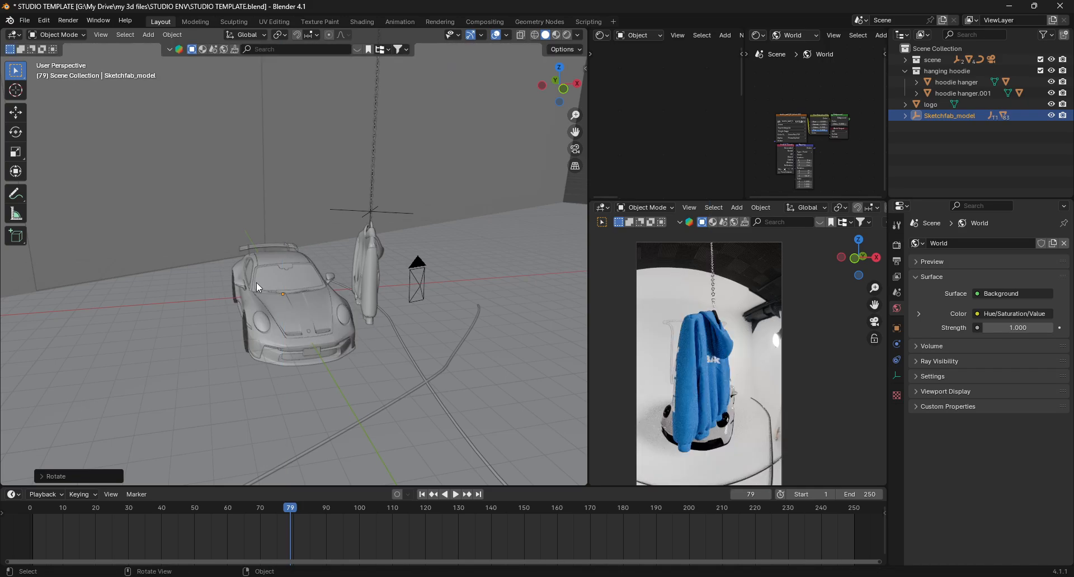
- Enlarge the car by about 1.28 and move it across the floor plane next to the hanging hoodie
key(s)
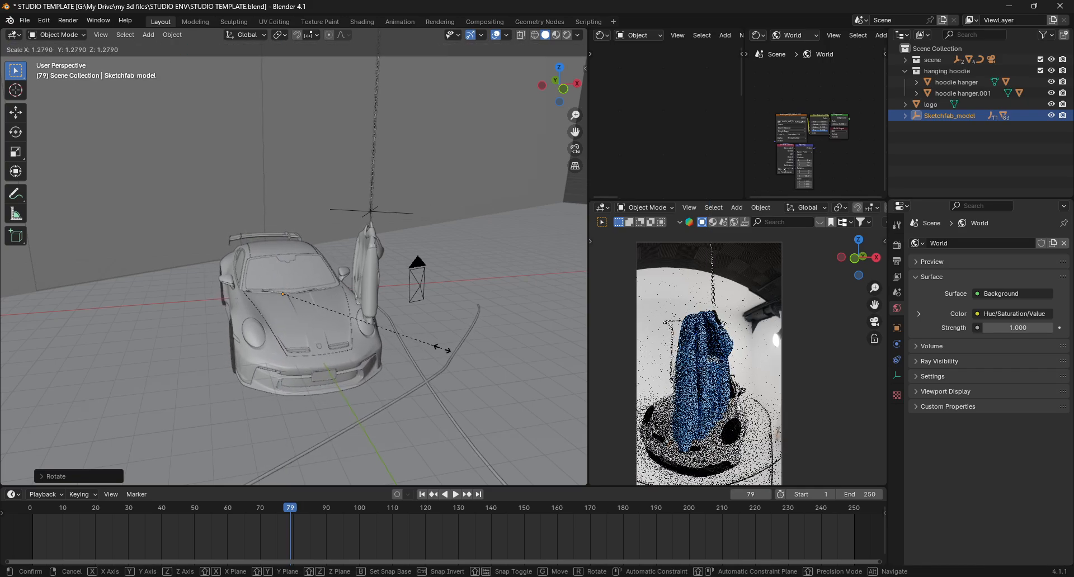
click(439, 352)
key(z)
click(434, 364)
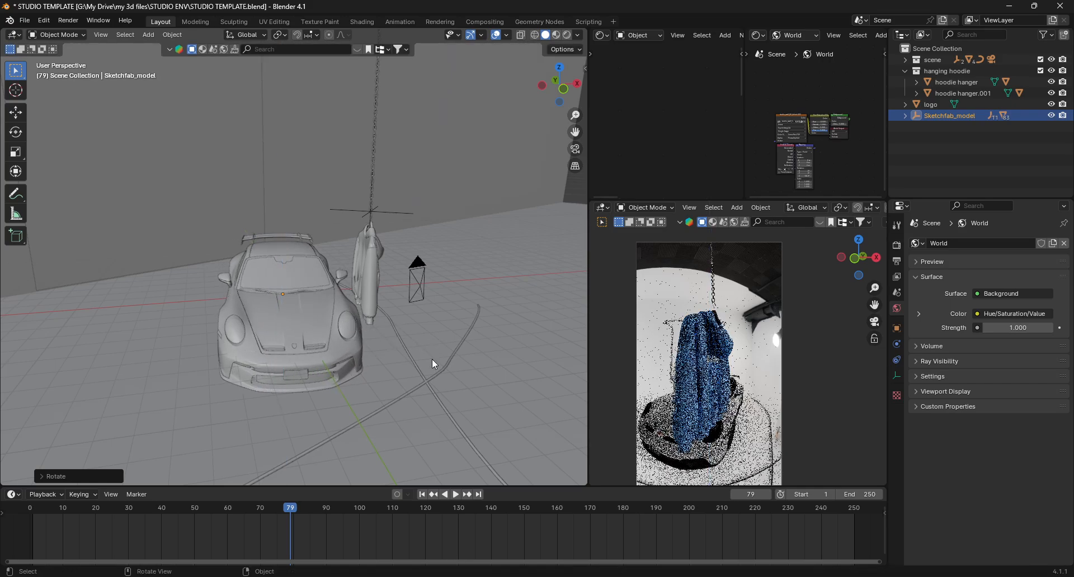
key(g)
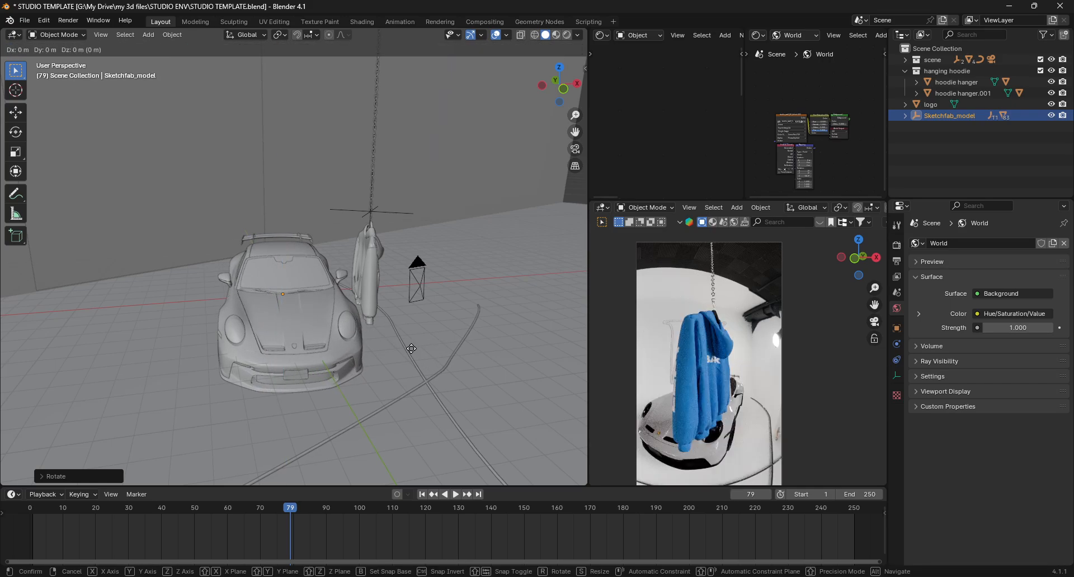
key(shift+z)
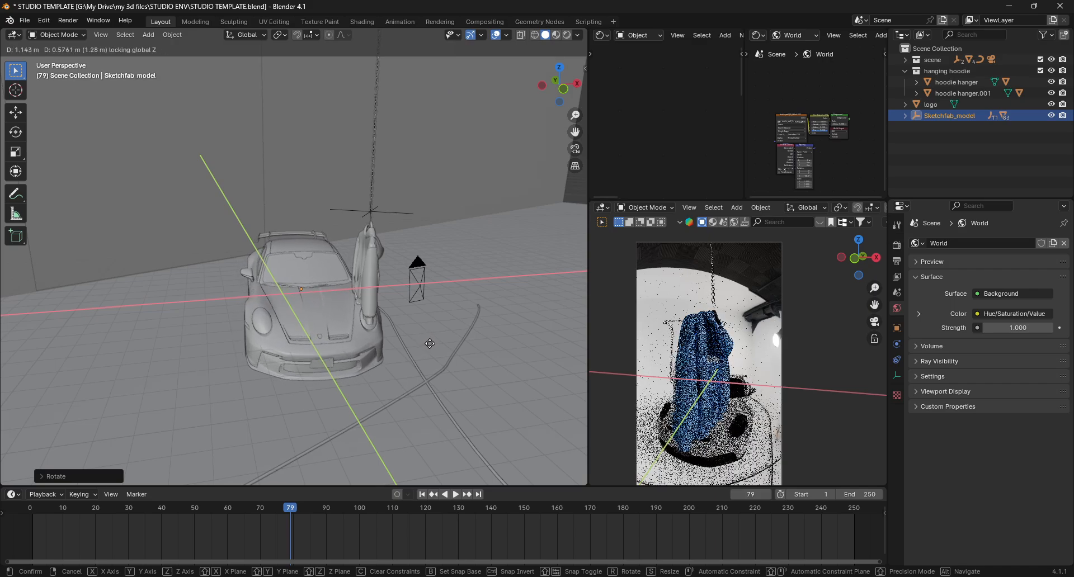
click(429, 343)
- Move the car a small distance along the Z axis, about 0.09 m
middle_drag(303, 341, 240, 372)
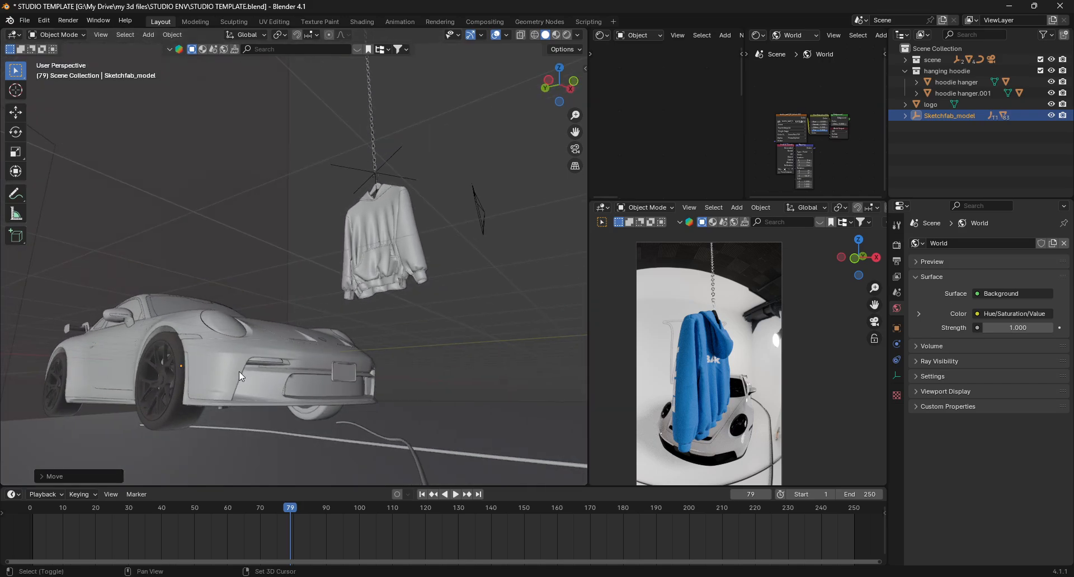
scroll(370, 376, up, 6)
key(g)
key(z)
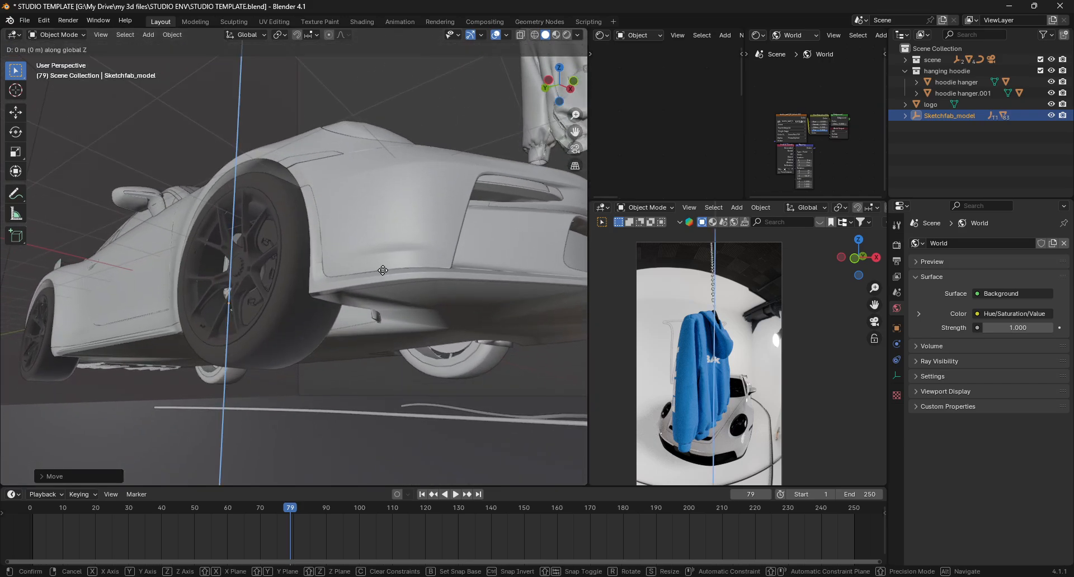
click(390, 318)
middle_drag(390, 318, 390, 169)
key(z)
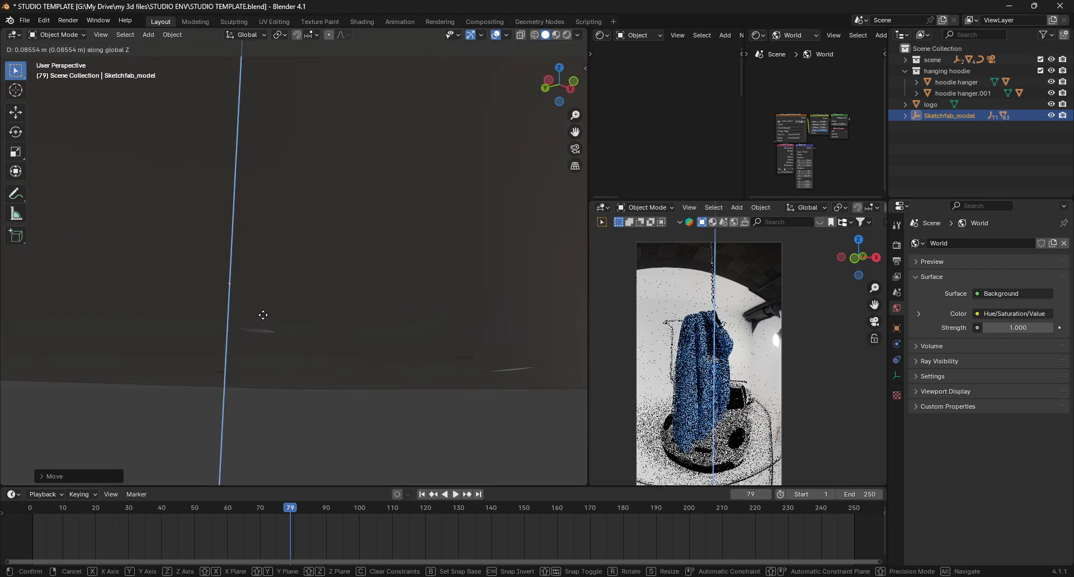
click(265, 316)
- Scale the car by about 1.1 and shift it across the floor plane to sit under the hoodie
middle_drag(366, 283, 232, 331)
scroll(380, 238, down, 3)
key(s)
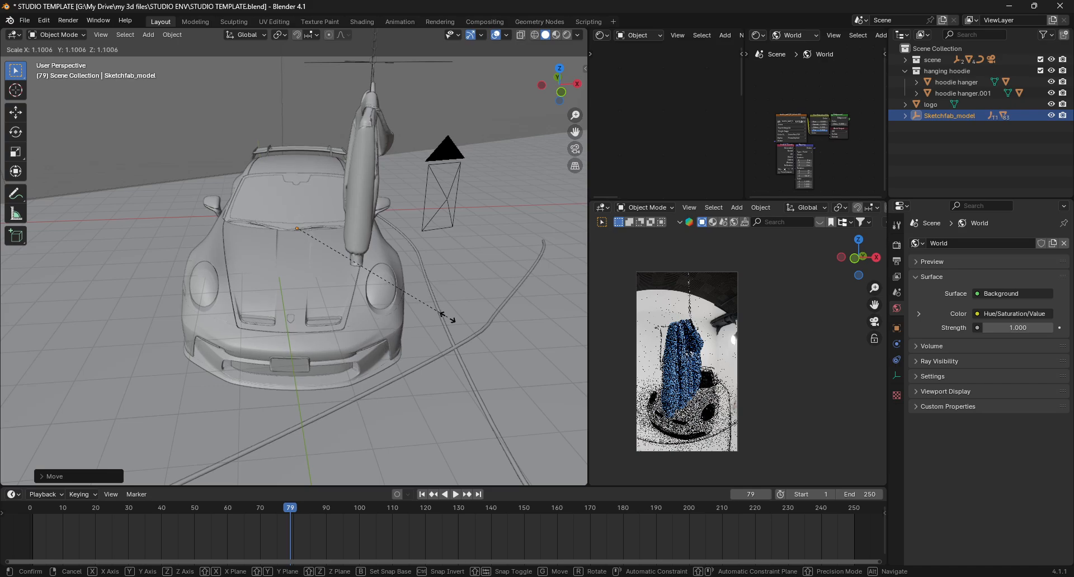
click(448, 317)
key(g)
key(shift+z)
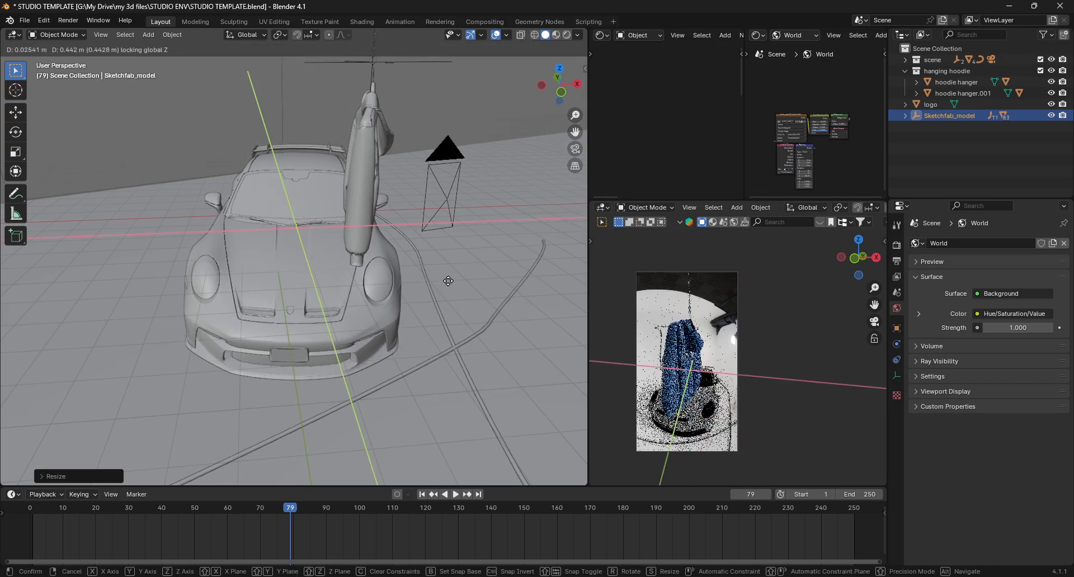
click(476, 234)
- Rotate the car about -7° around the Z axis and preview the animation
key(r)
key(z)
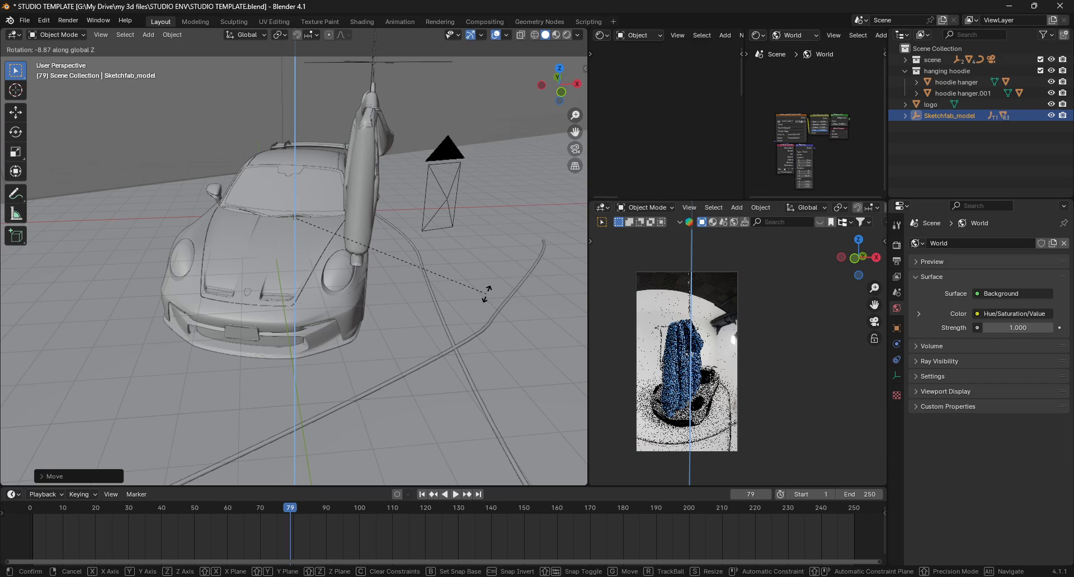
click(479, 295)
key(space)
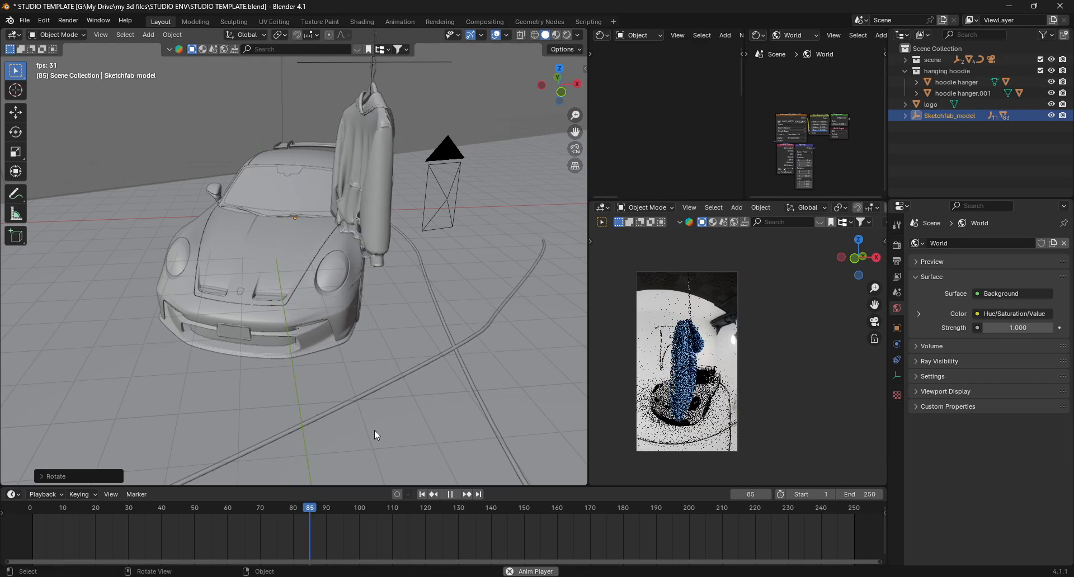
key(space)
- Select the wall logo and rewind the timeline to frame 1
scroll(414, 385, down, 4)
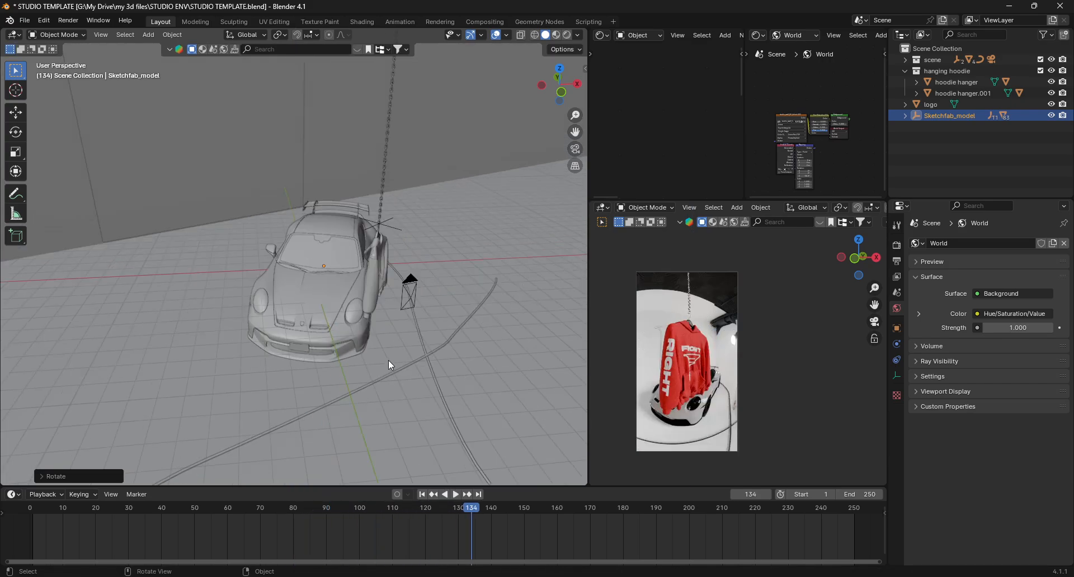
shift+middle_drag(361, 266, 400, 351)
click(230, 192)
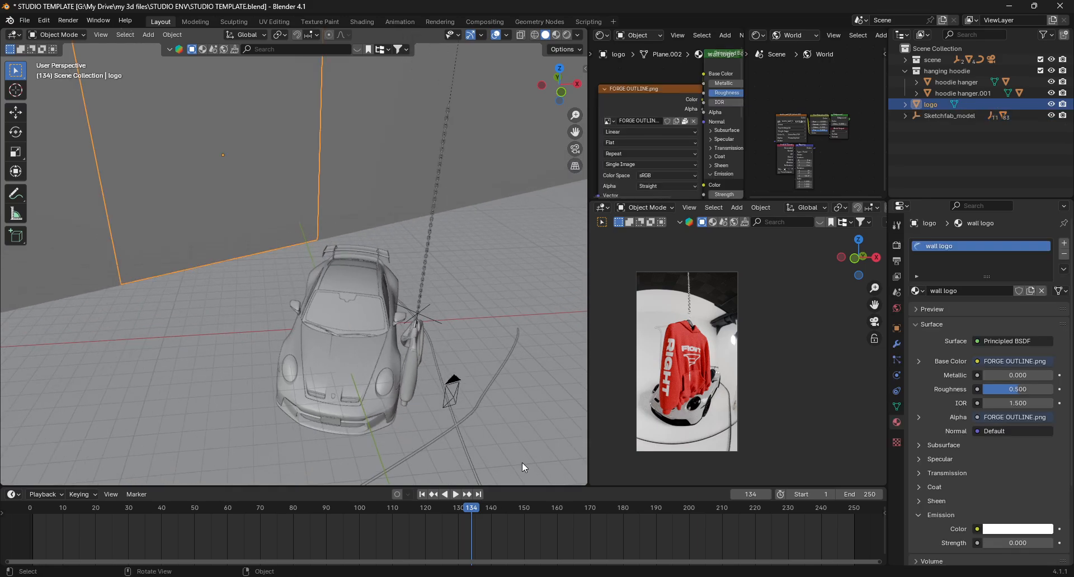
drag(469, 512, 39, 519)
key(space)
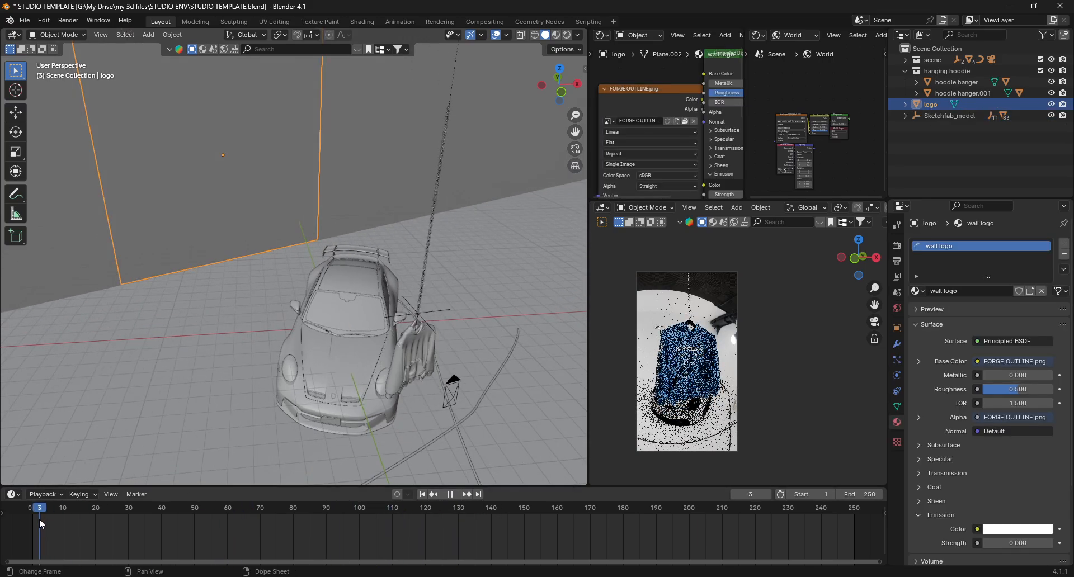
key(space)
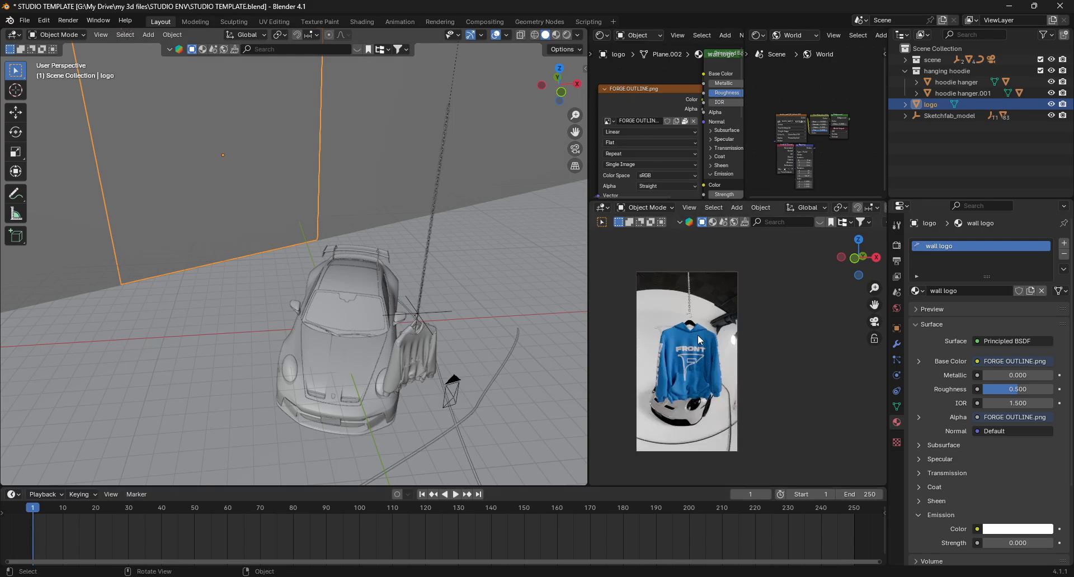
- Set the wall logo material's emission strength to 50 and play the animation
scroll(641, 93, down, 3)
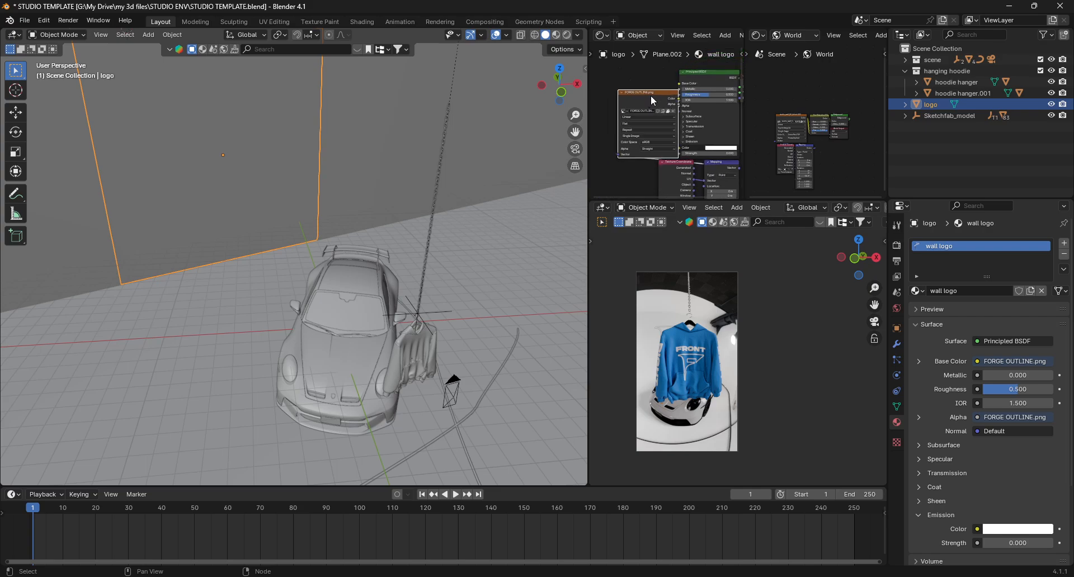
drag(651, 100, 634, 94)
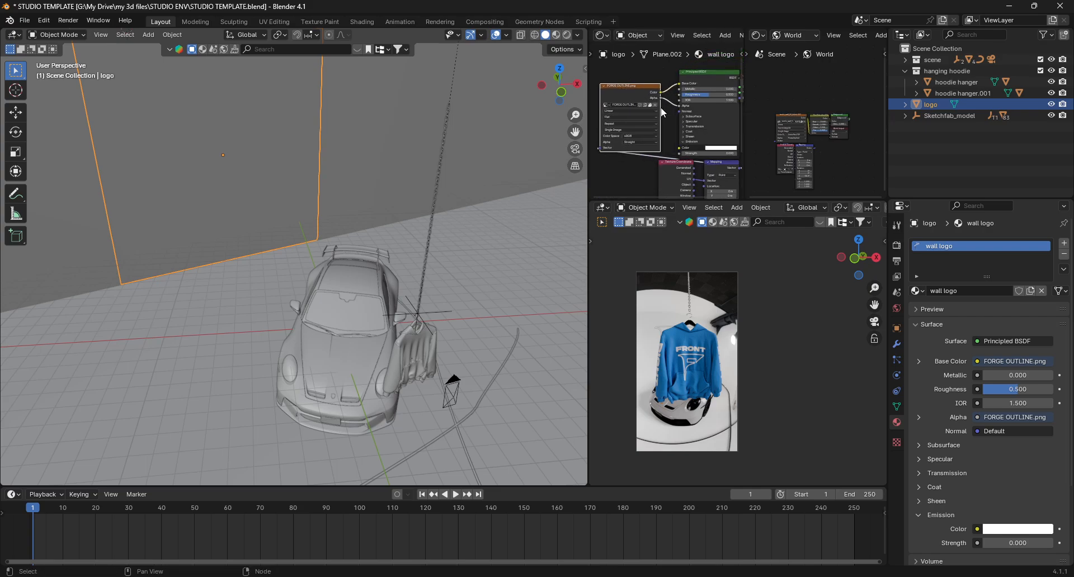
scroll(609, 104, up, 2)
scroll(608, 104, up, 1)
scroll(657, 135, down, 2)
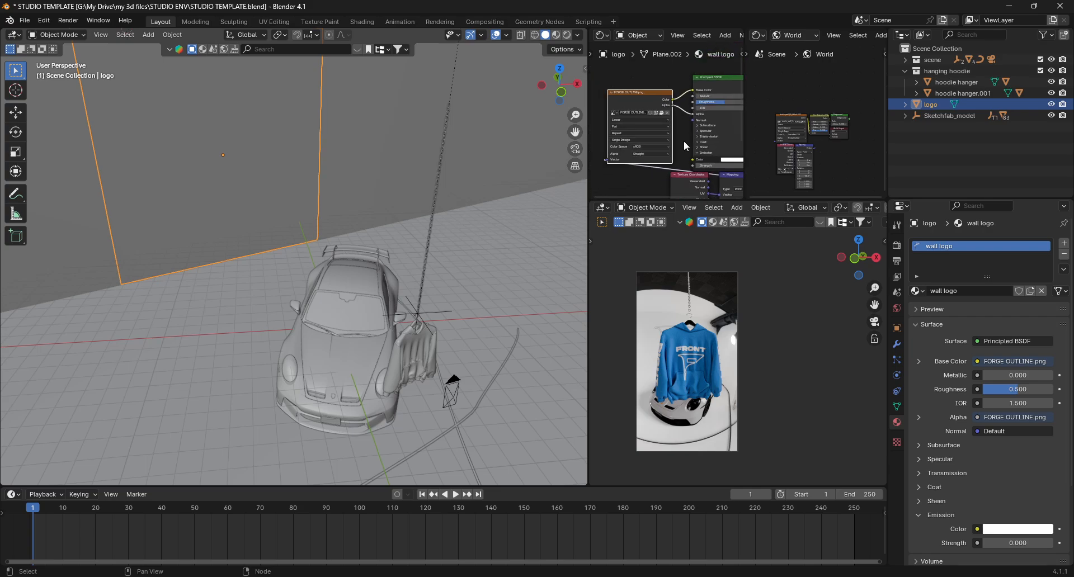
middle_drag(684, 140, 619, 126)
scroll(660, 154, up, 2)
scroll(660, 153, up, 1)
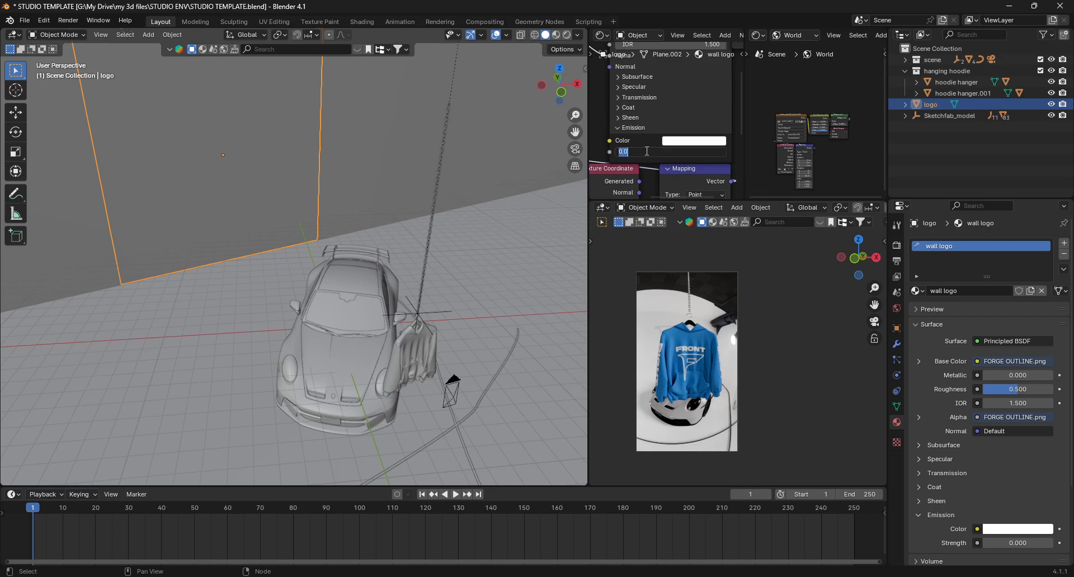
key(Return)
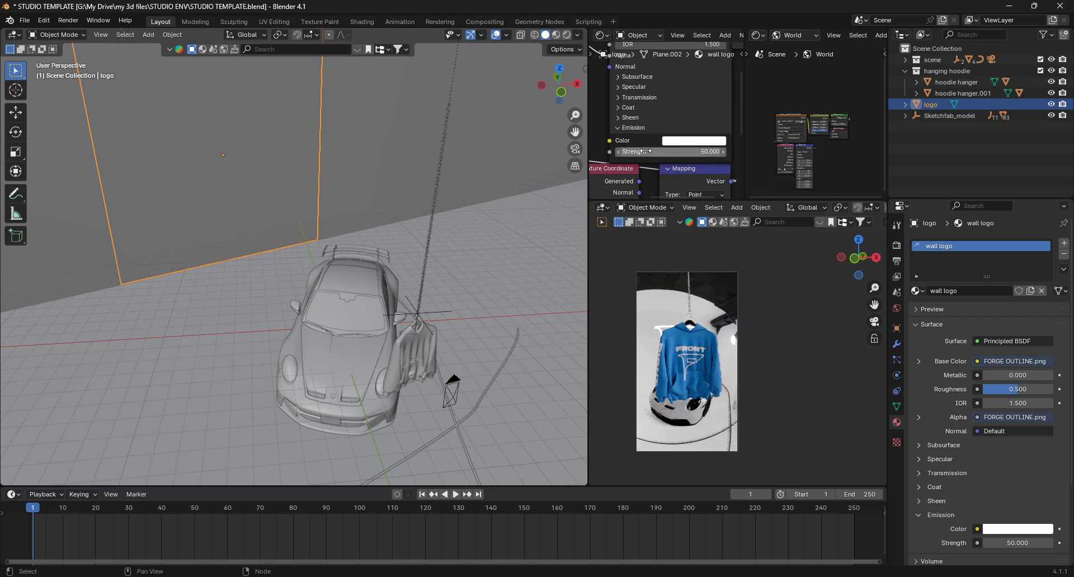
key(space)
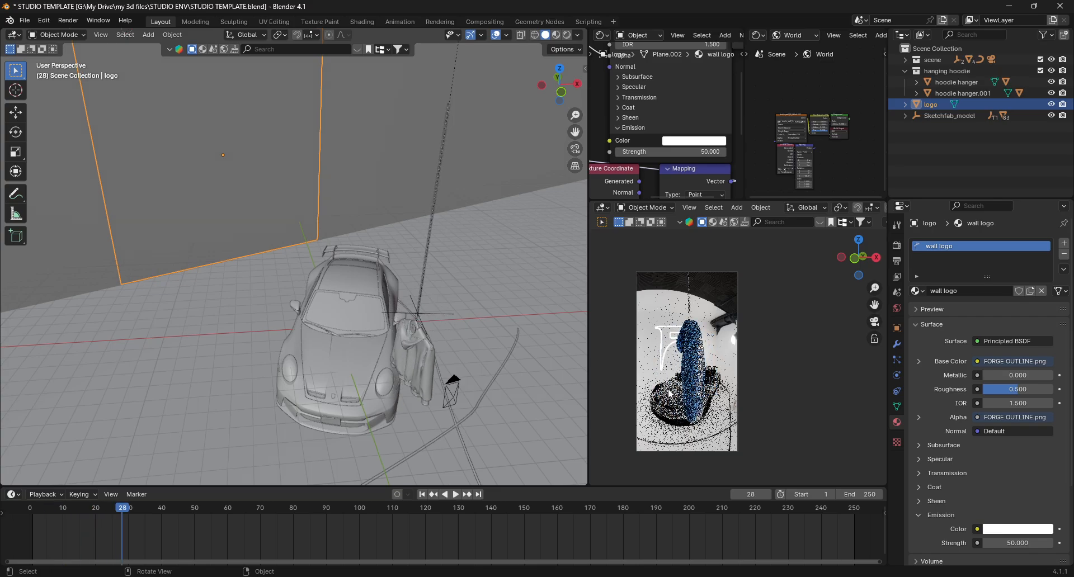
- Set the wall logo's emission strength to 0 and play the animation to preview the camera view
scroll(667, 393, up, 5)
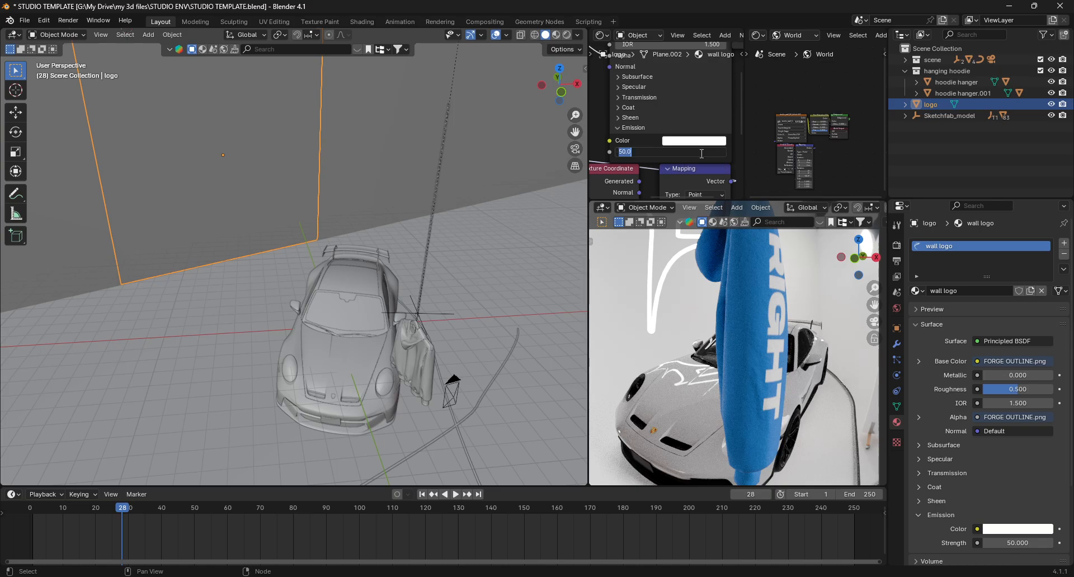
key(Return)
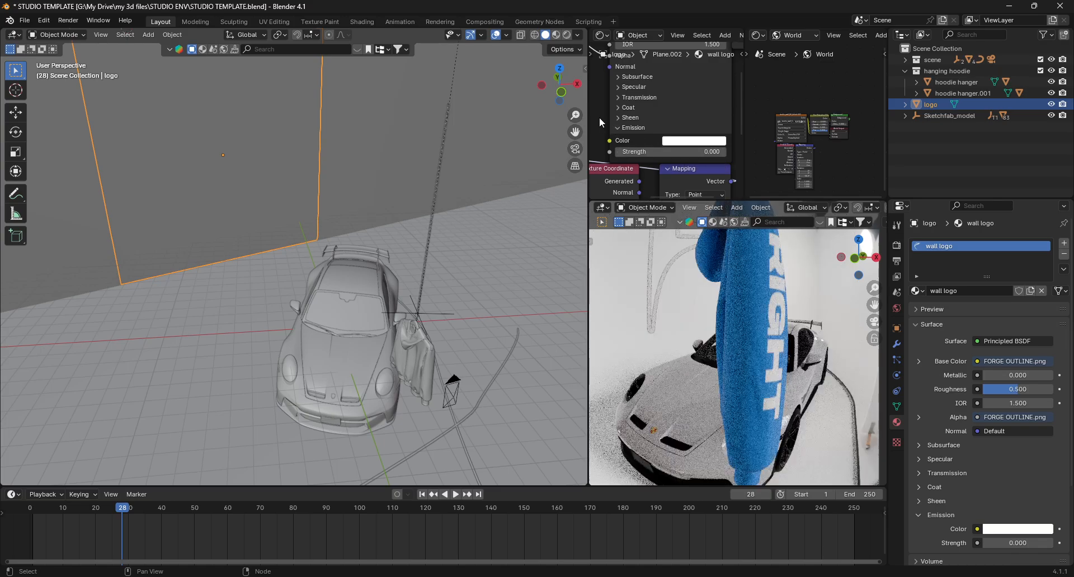
scroll(670, 372, down, 5)
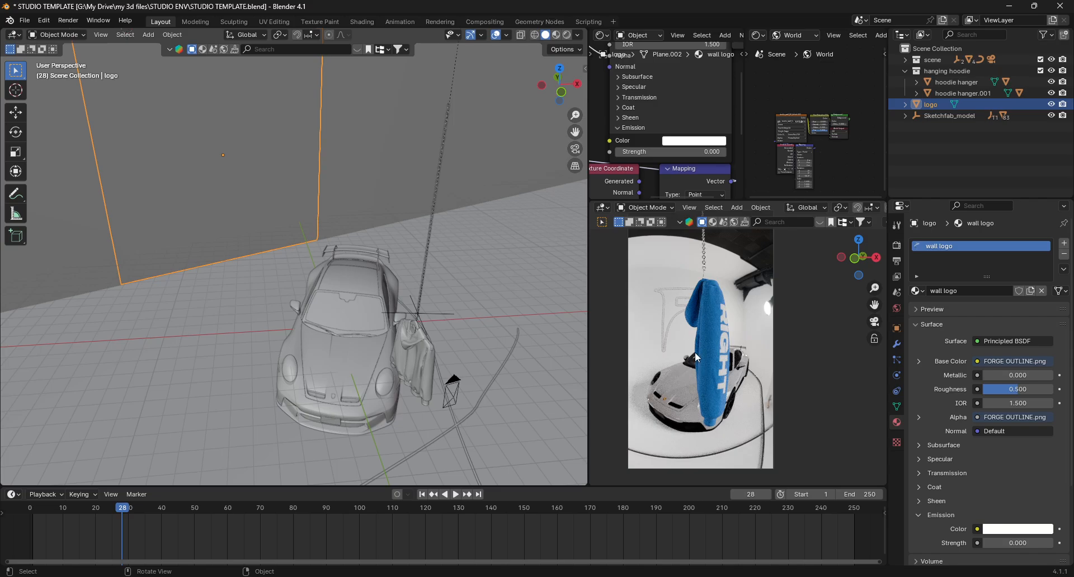
key(space)
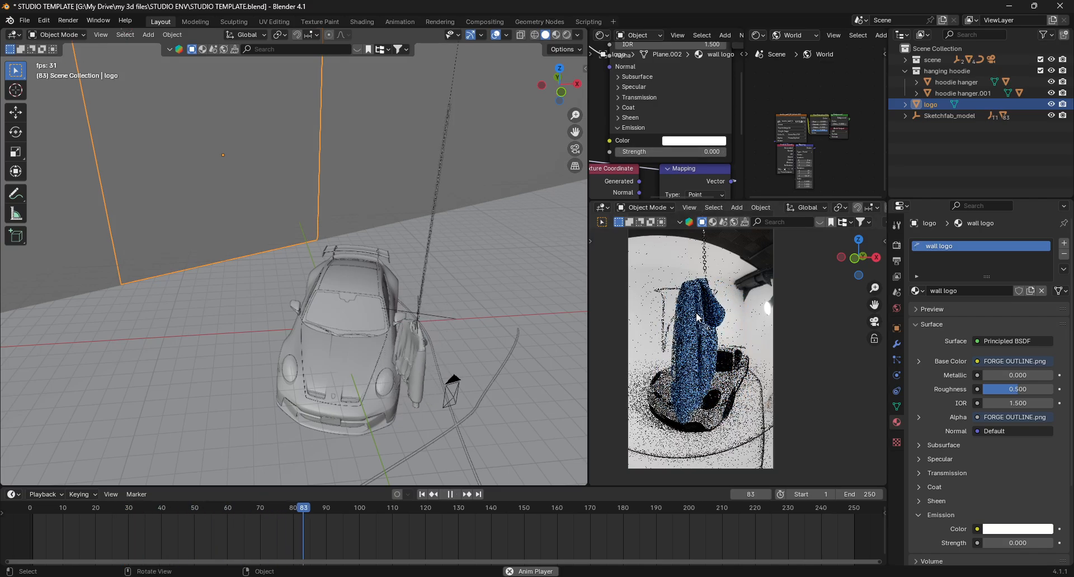
key(space)
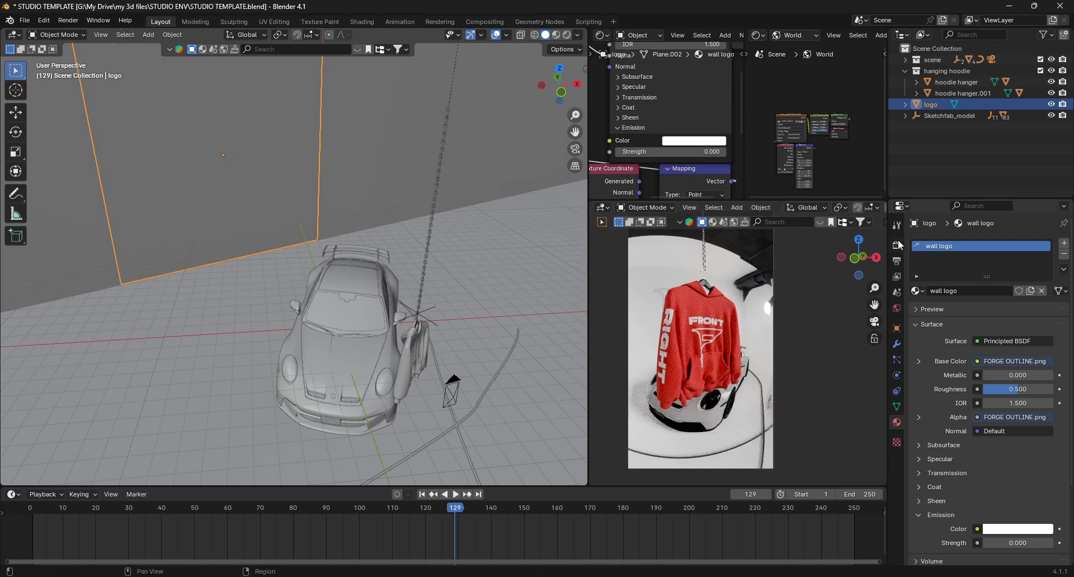
- Open the scene's render settings and then its output format settings
click(897, 245)
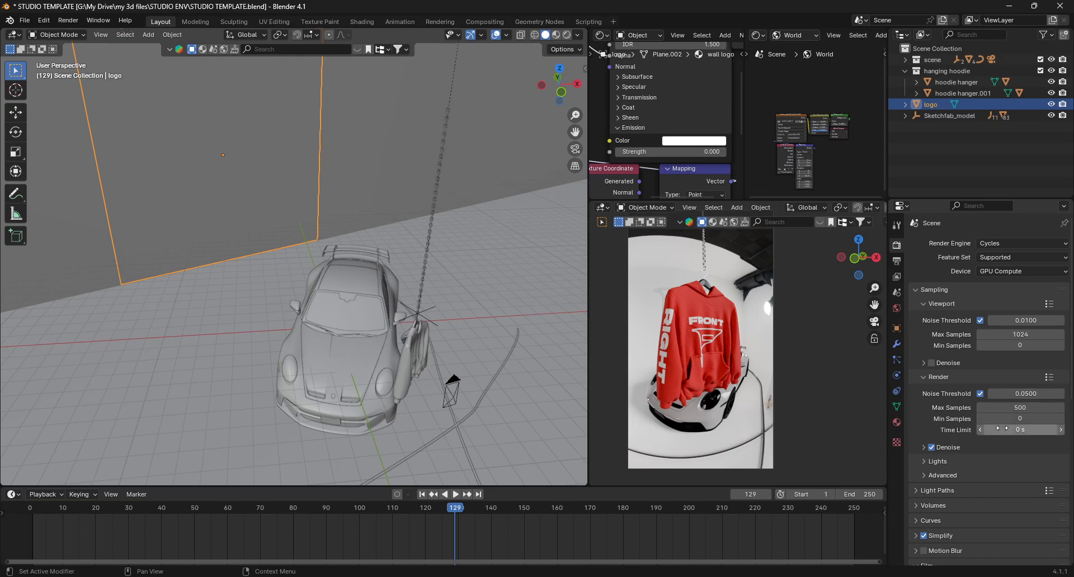
click(897, 260)
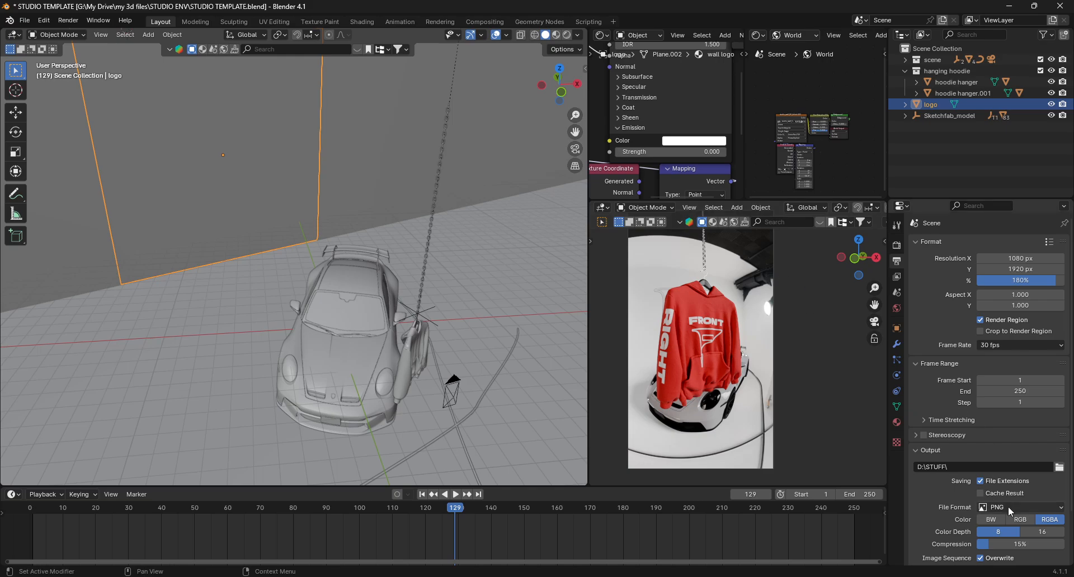
- Scrub the timeline and play the animation to preview the hoodie hanging over the car
scroll(1009, 511, down, 3)
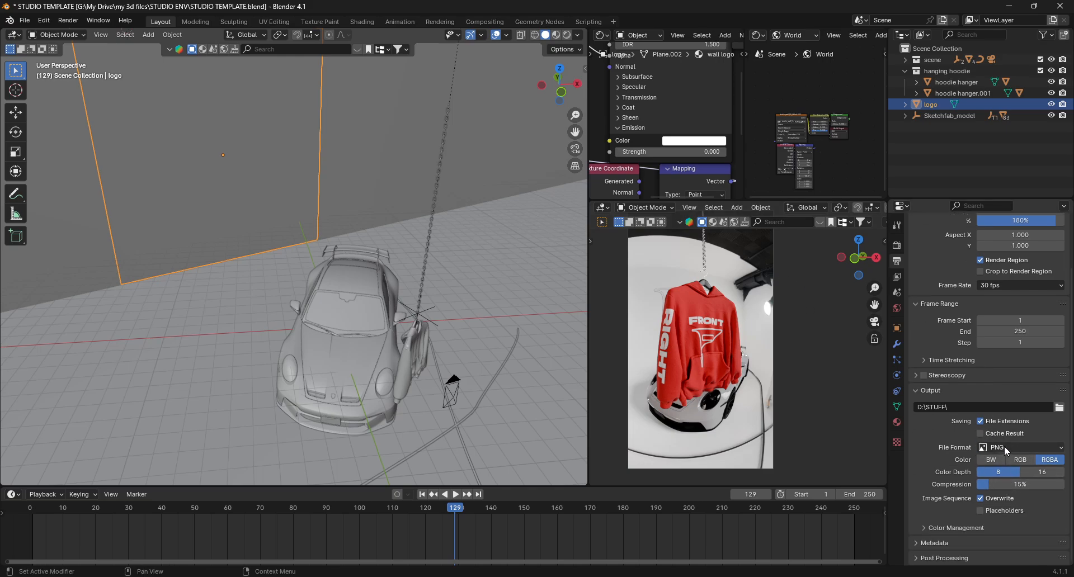
drag(456, 510, 713, 513)
key(space)
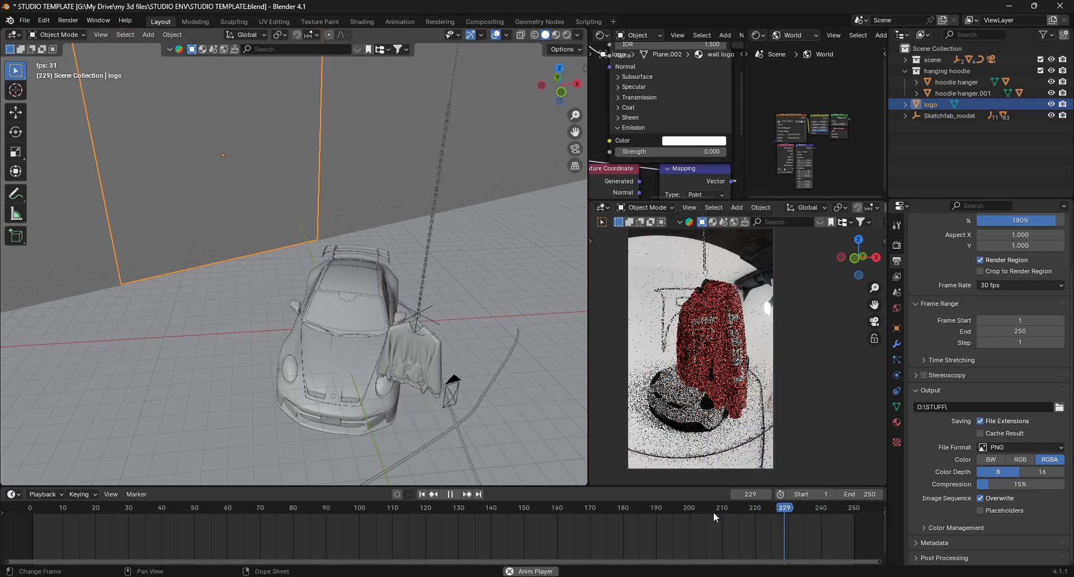
key(space)
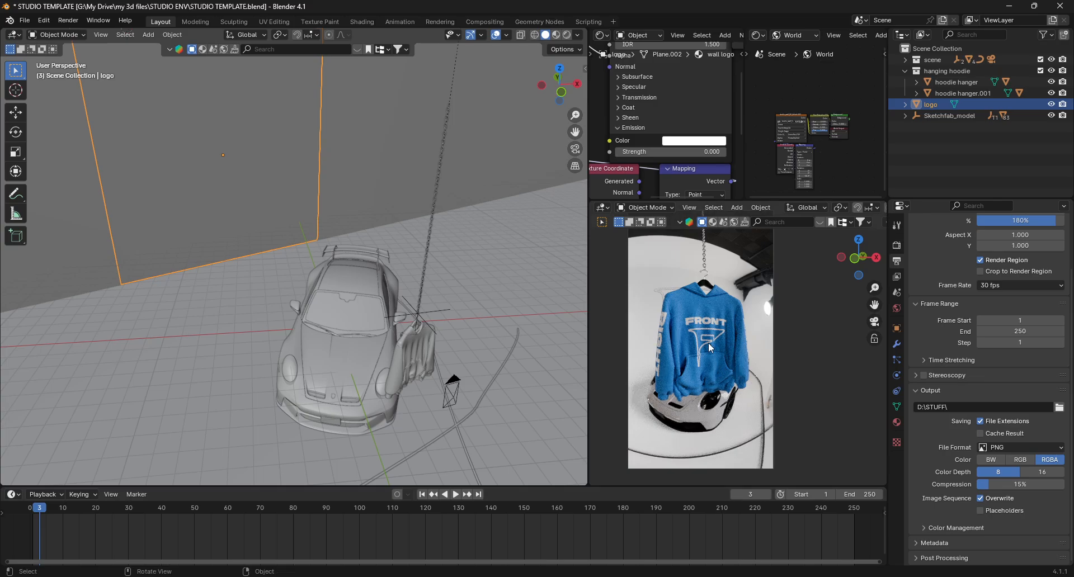
- Zoom into the hoodie in the camera view and play the animation once more
scroll(708, 343, up, 5)
scroll(724, 370, up, 3)
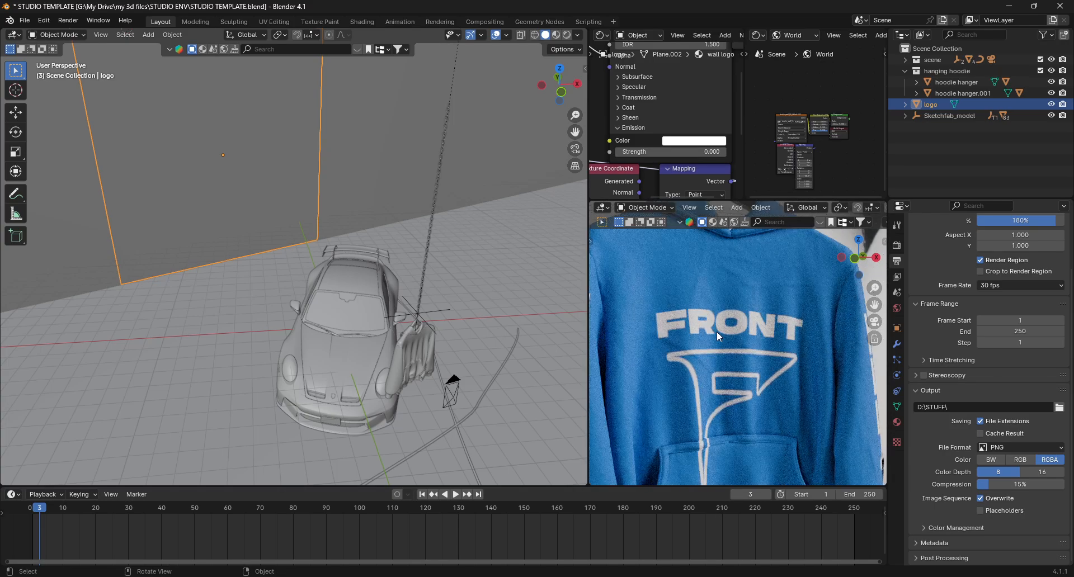
scroll(717, 333, down, 8)
key(space)
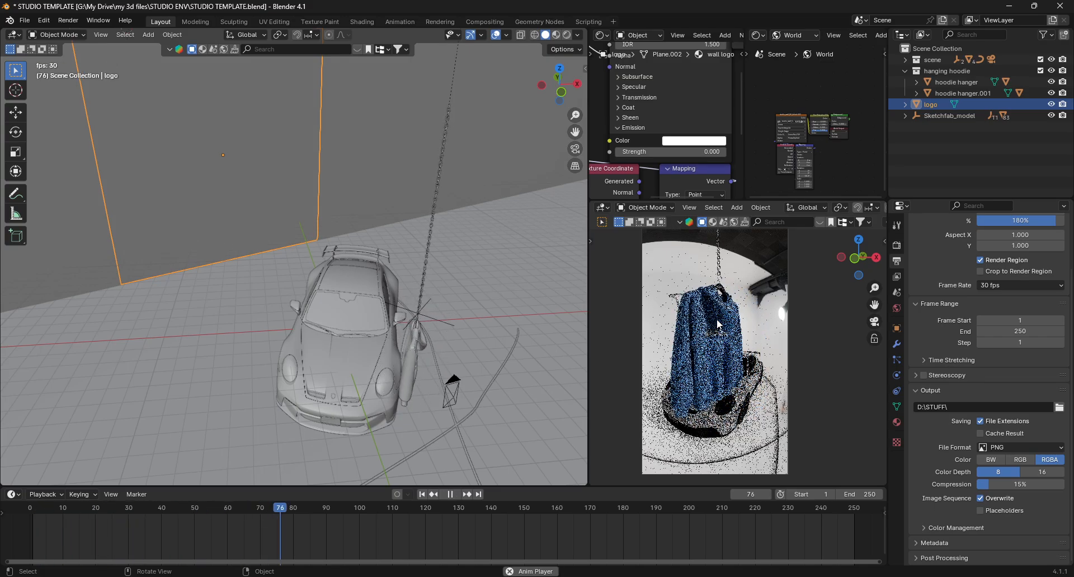
key(space)
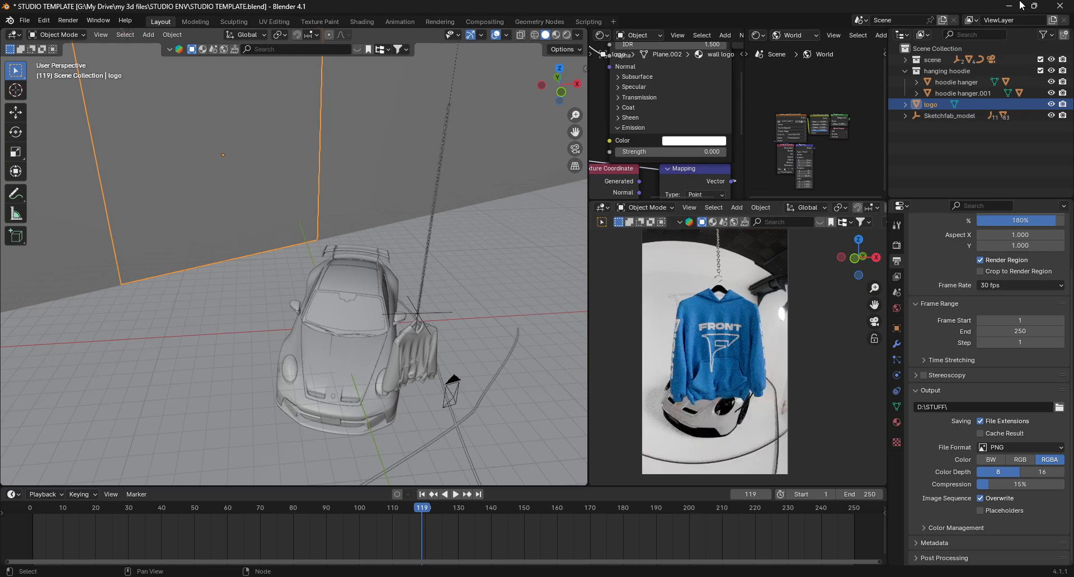
- Close Blender and the extra Sketchfab and store browser tabs
click(1061, 4)
click(558, 312)
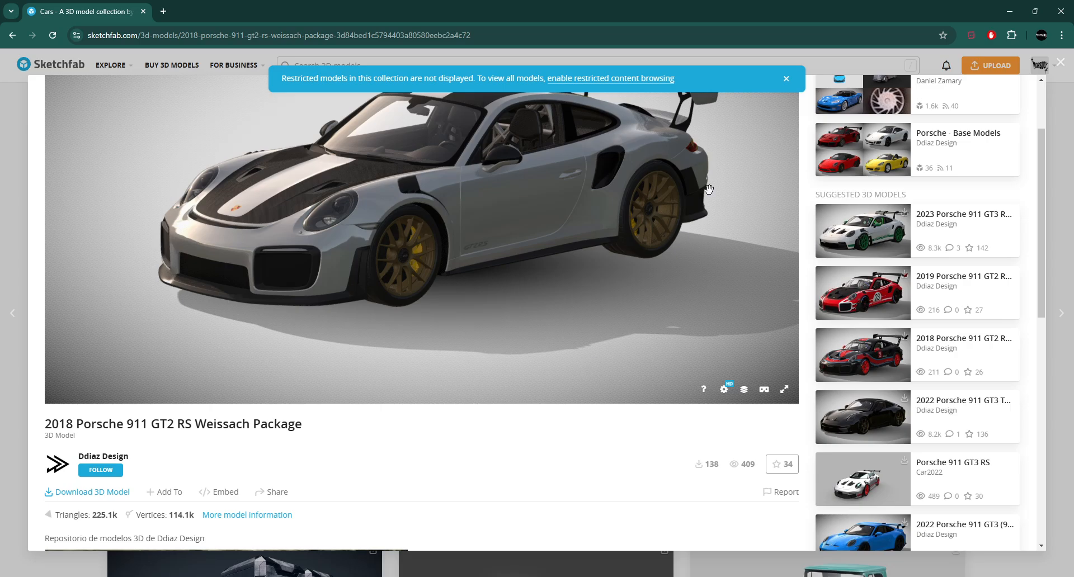
click(1061, 11)
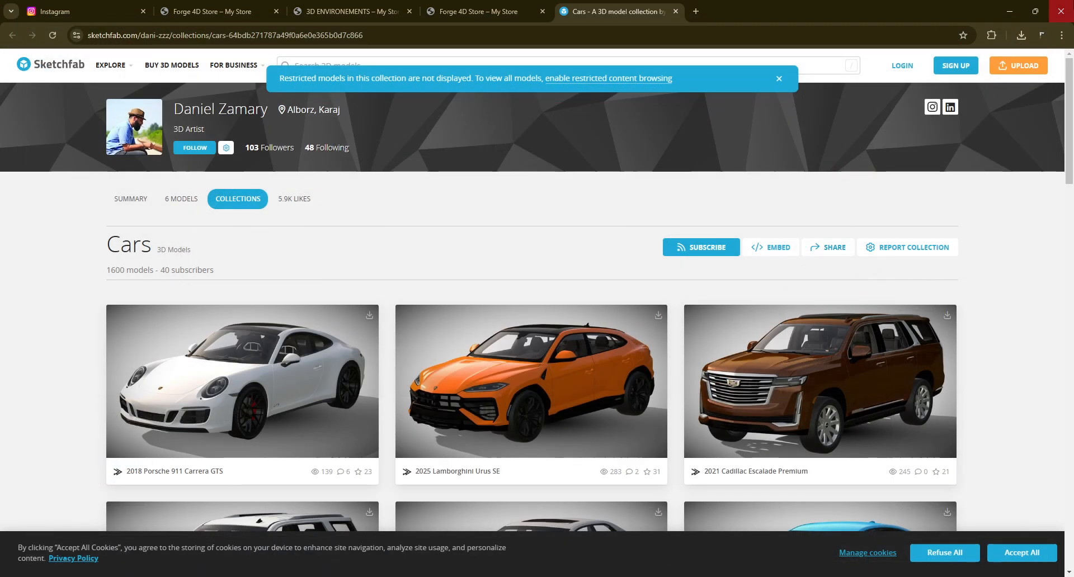
click(676, 11)
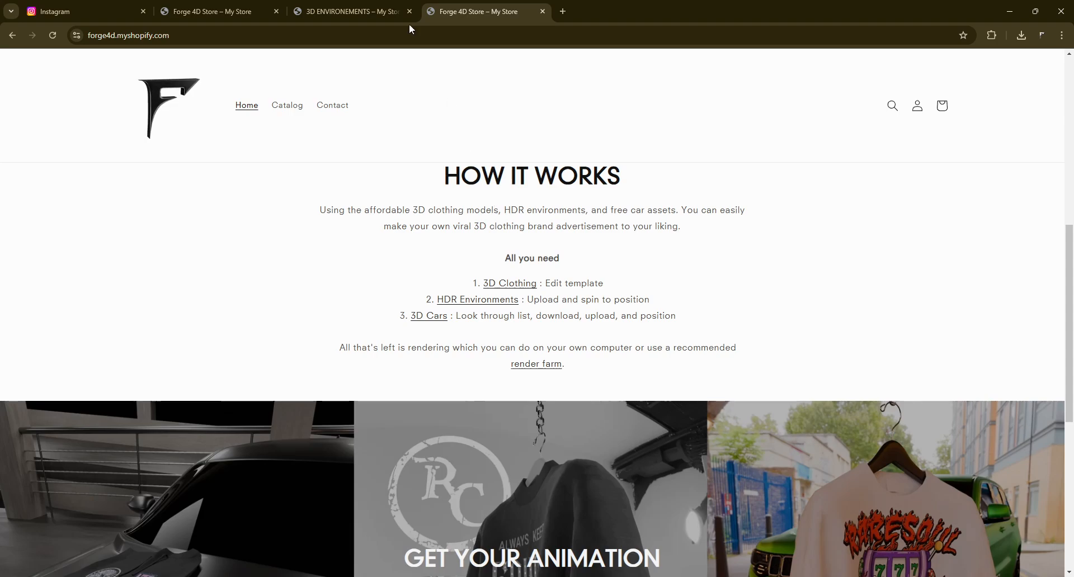
click(383, 10)
click(268, 9)
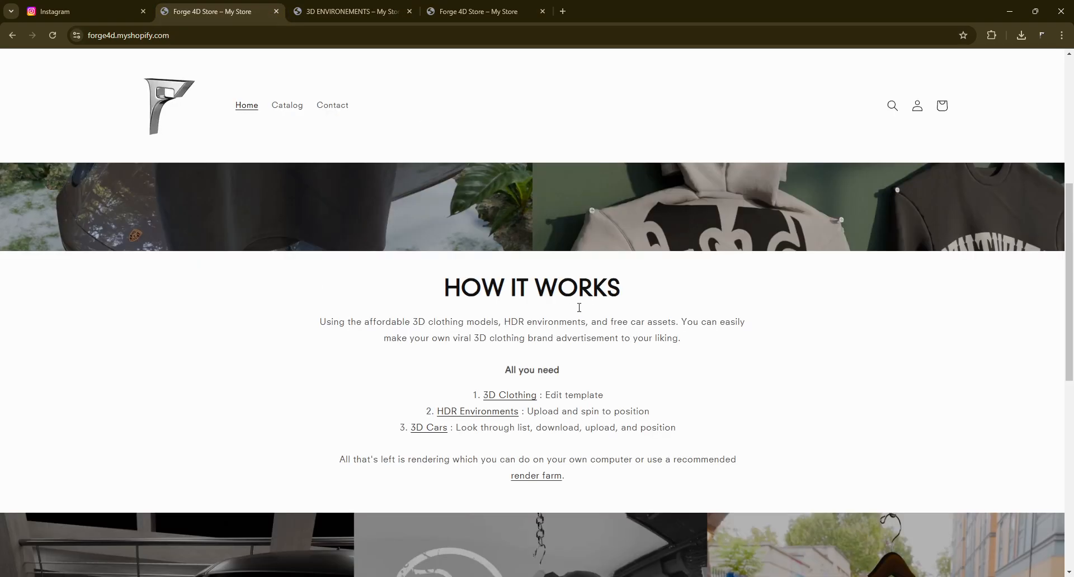
- Open the store's 3D Clothing models collection page and browse it
click(509, 395)
scroll(876, 255, down, 2)
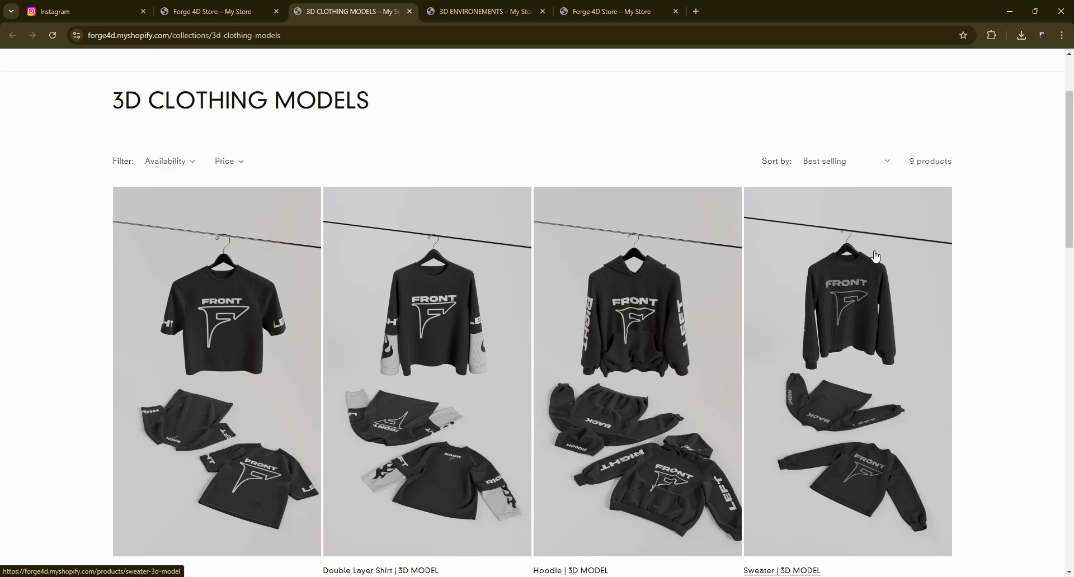
- Open SWEATER.blend from the SWEATER folder in File Explorer
click(520, 576)
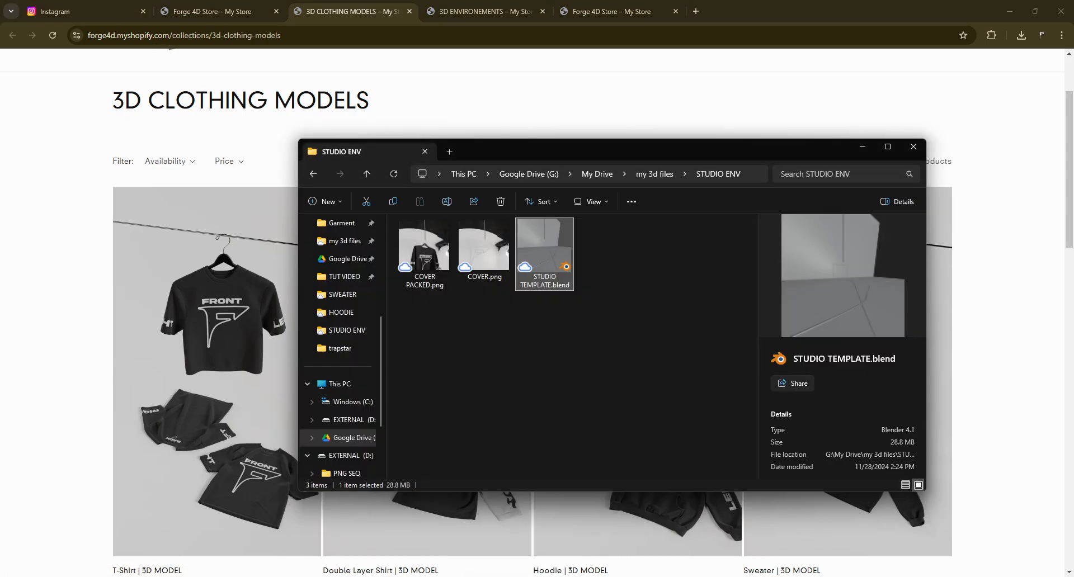
click(342, 294)
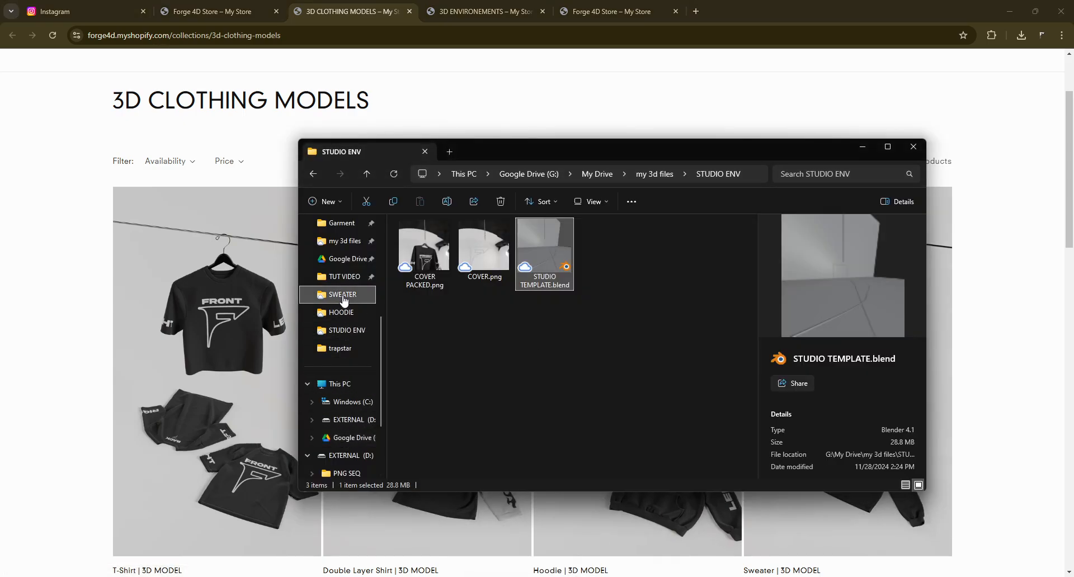
click(674, 243)
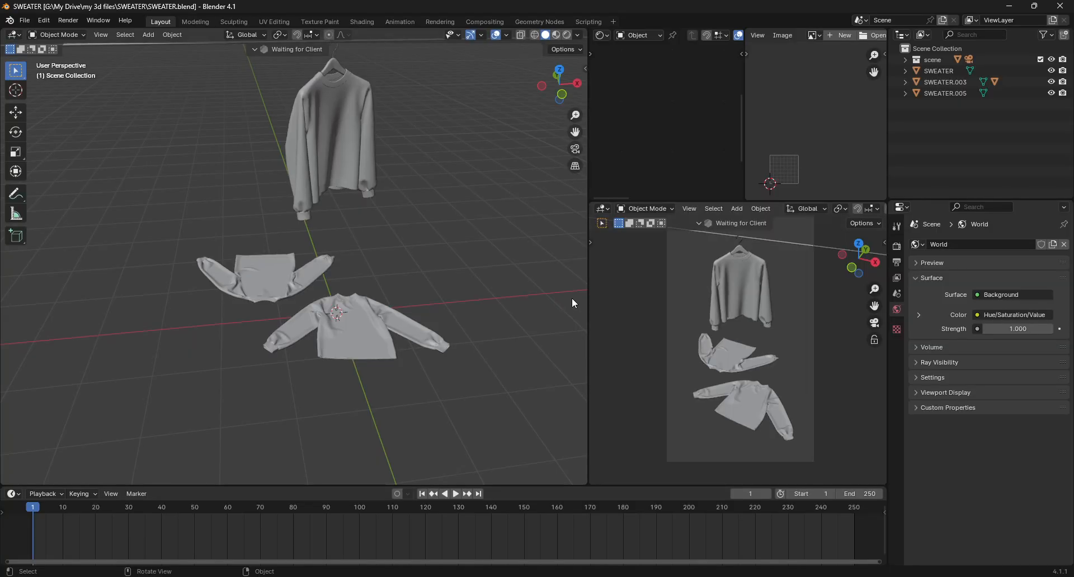
- Switch the camera viewport to Rendered shading and zoom in on the sweater
key(z)
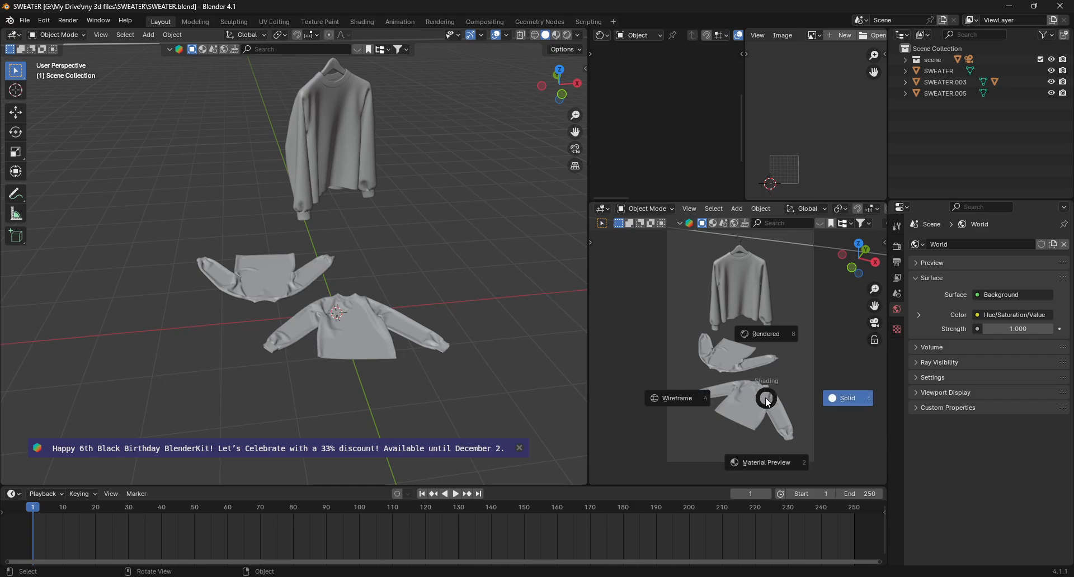
click(752, 303)
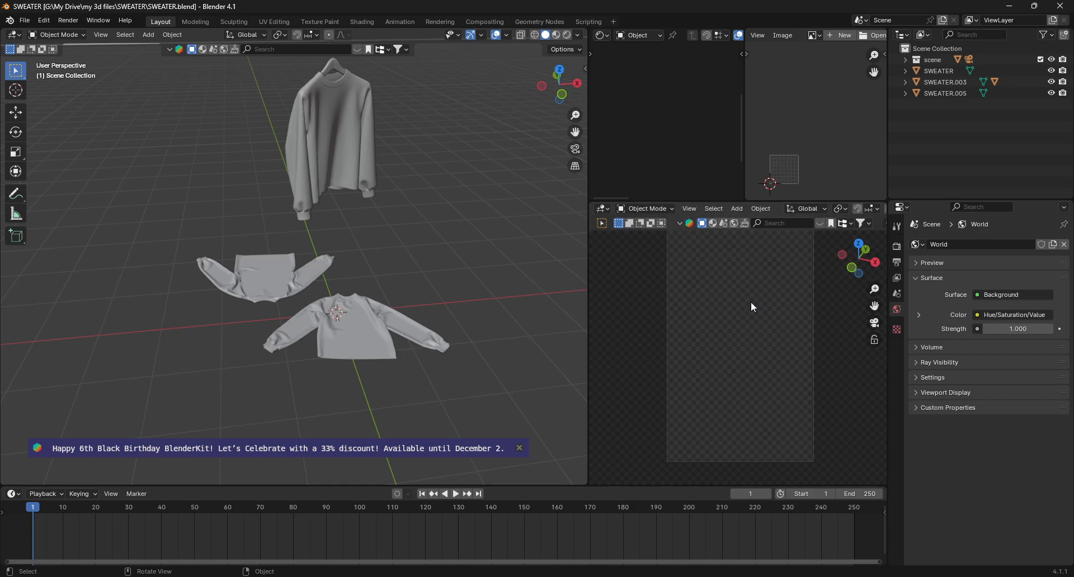
scroll(738, 264, up, 5)
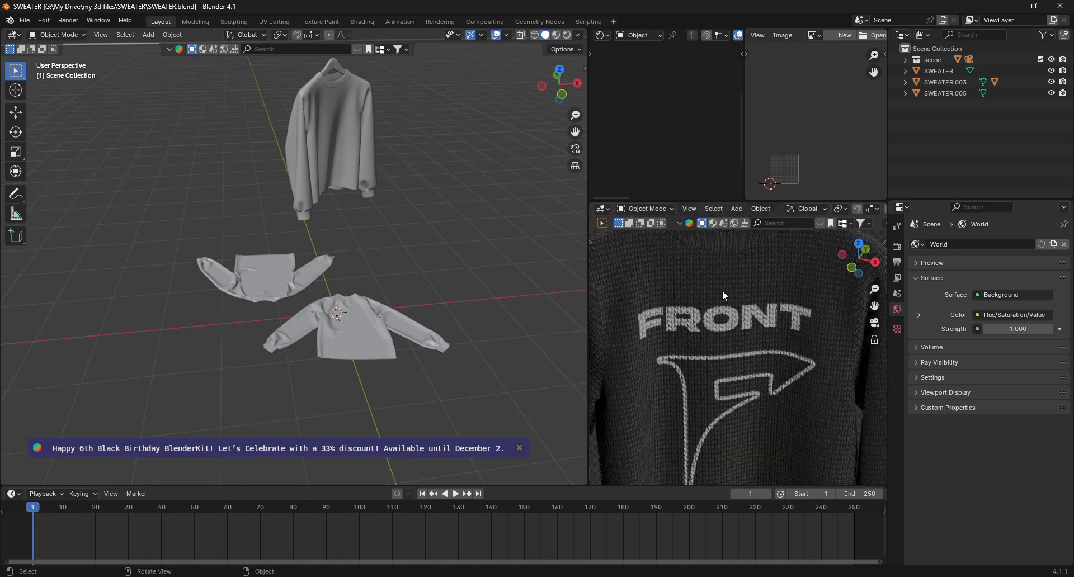
scroll(721, 294, up, 1)
- Select the hanging sweater and show its material slots and node tree
click(741, 324)
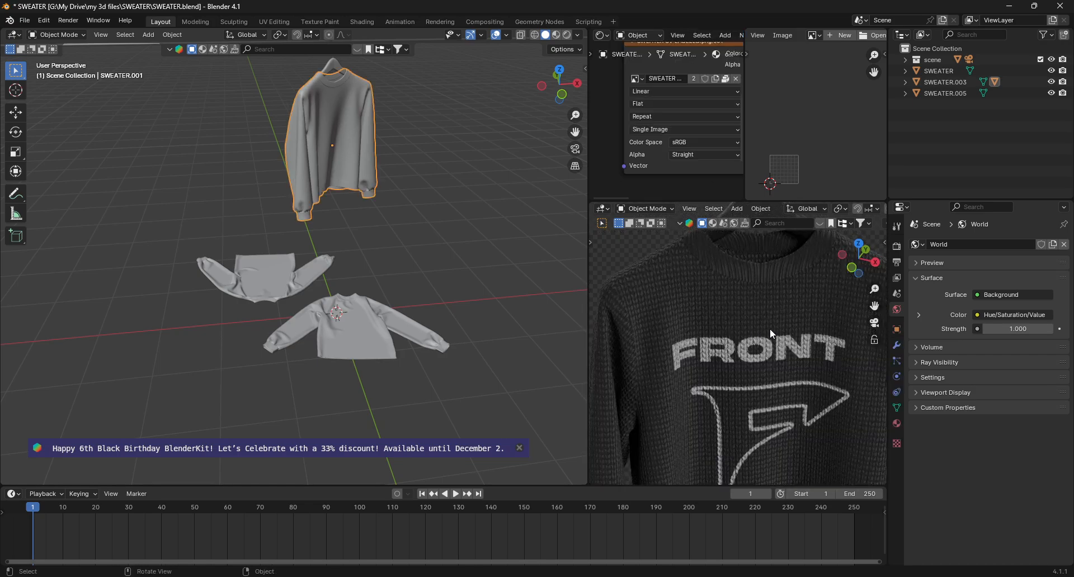
click(896, 424)
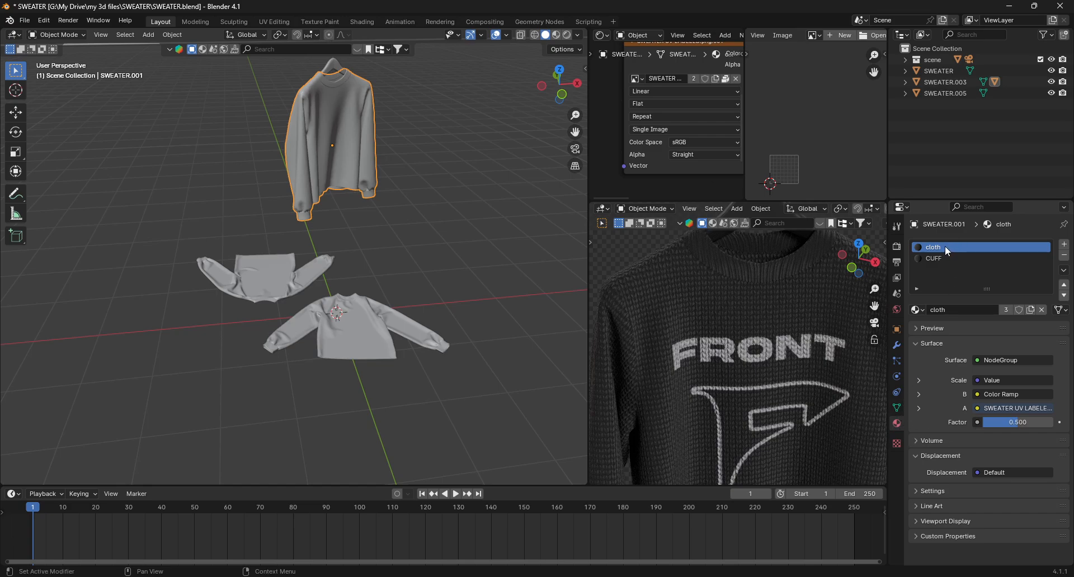
scroll(660, 146, down, 6)
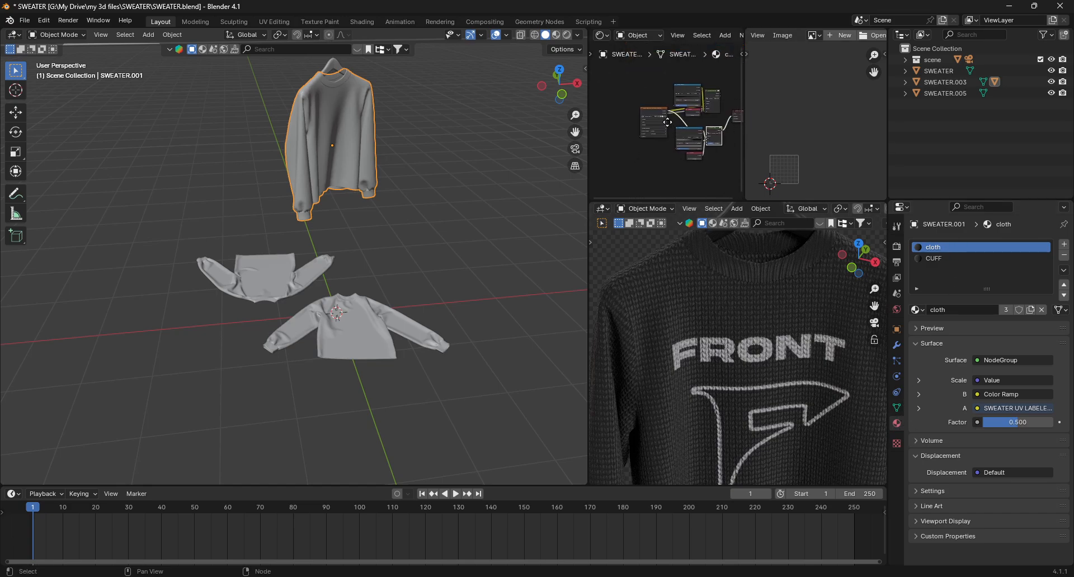
scroll(667, 121, up, 5)
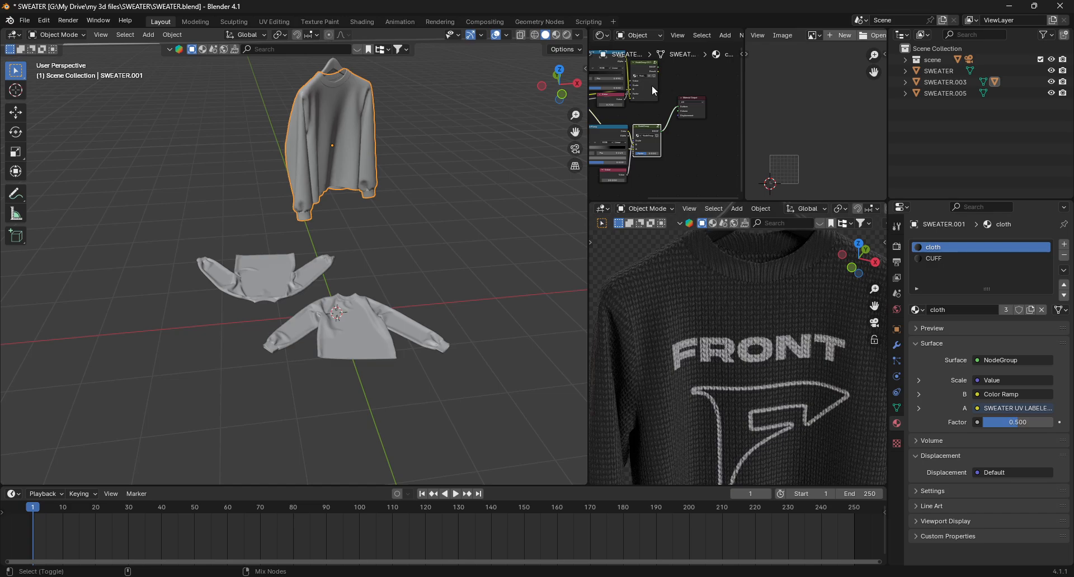
- Connect the NodeGroup.001 node group to the outputs of the cloth and CUFF materials
ctrl+shift+click(652, 85)
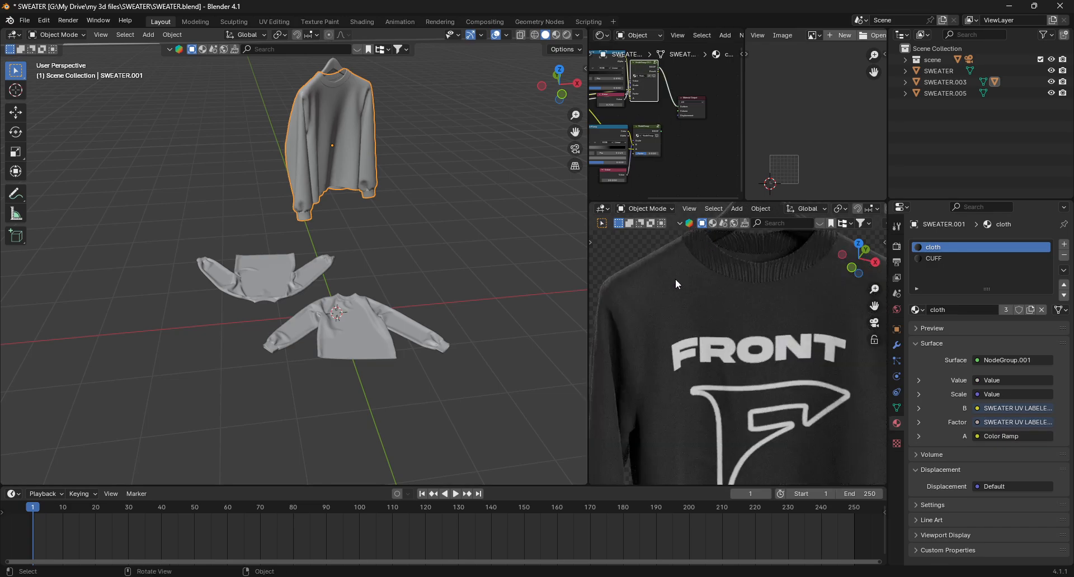
click(952, 258)
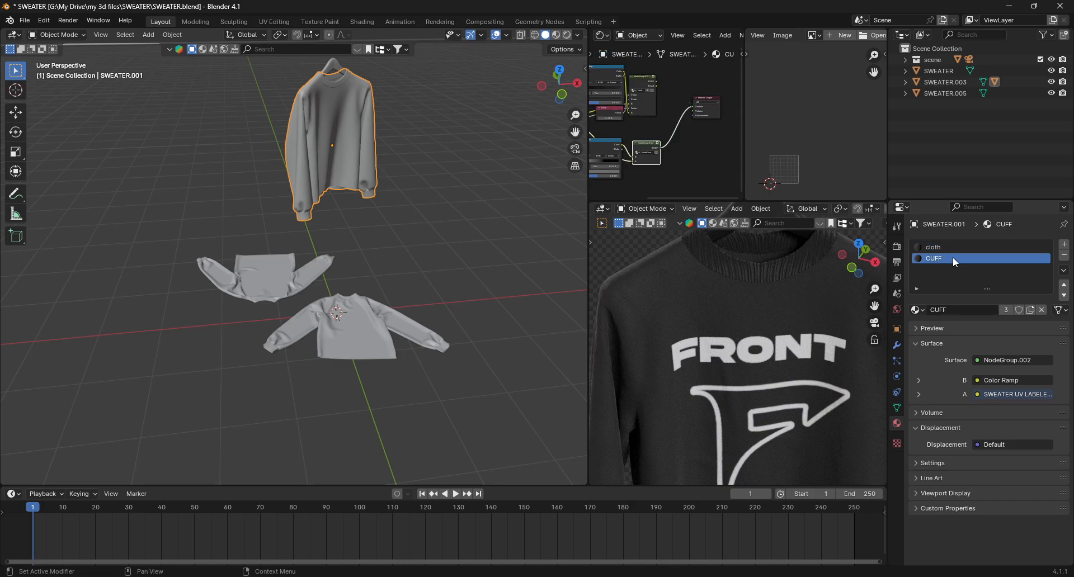
ctrl+shift+click(643, 80)
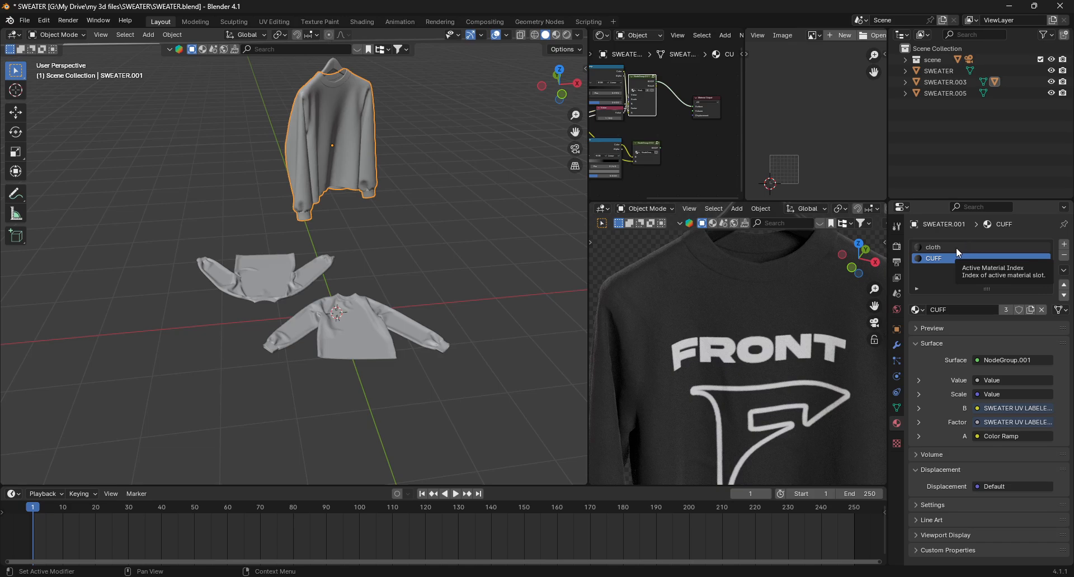
scroll(761, 425, down, 4)
scroll(747, 299, up, 2)
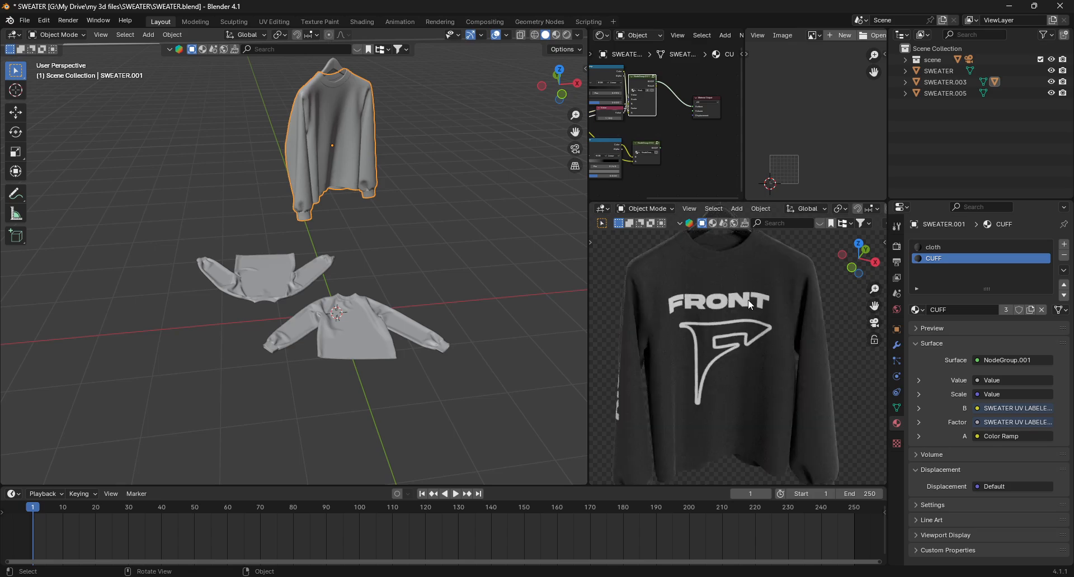
- Reconnect the original knit node group to the cloth material and NodeGroup.002 to the CUFF material
click(949, 246)
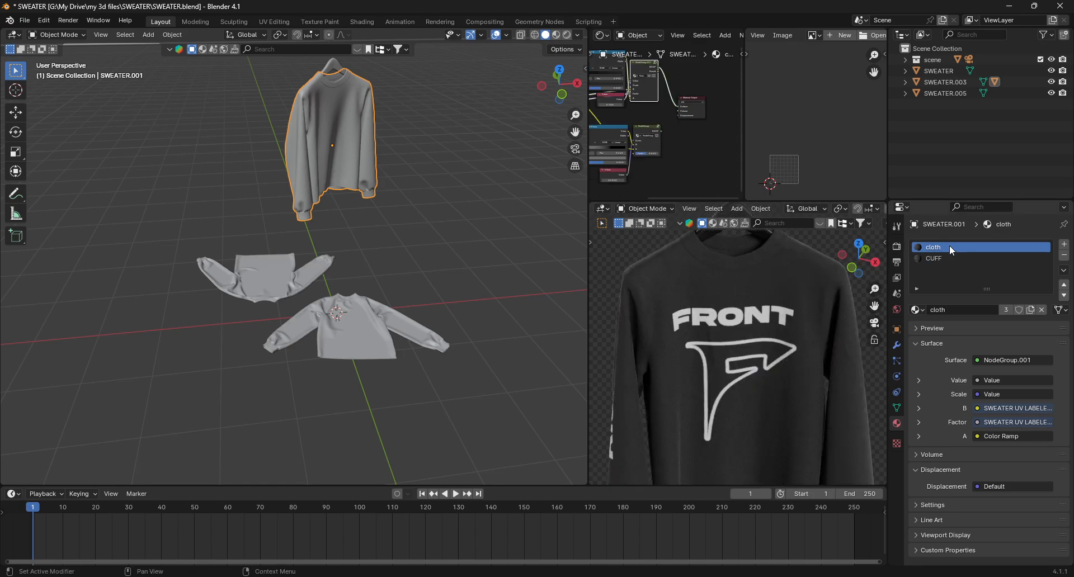
ctrl+shift+click(647, 132)
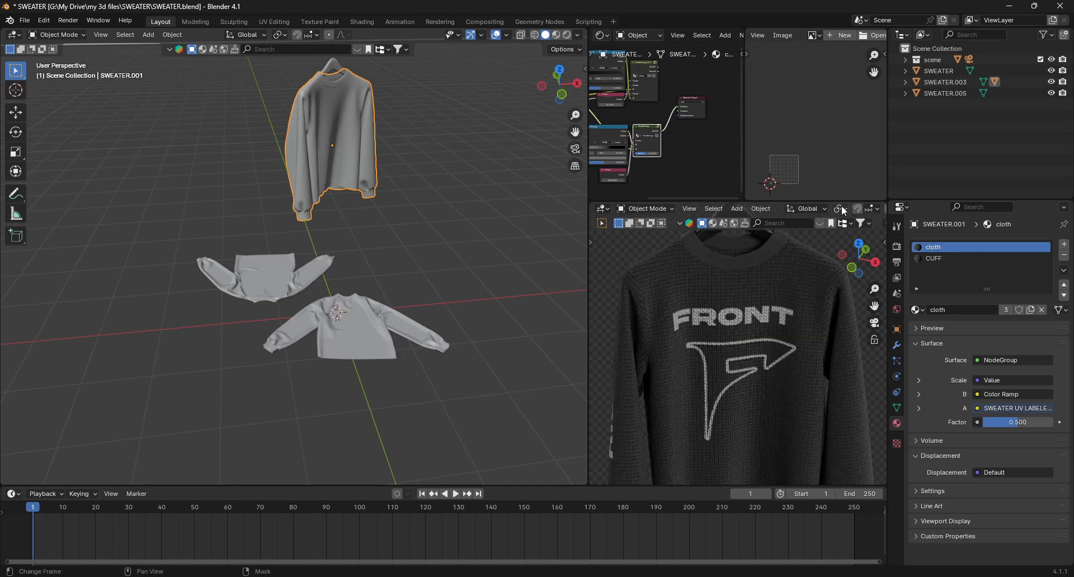
click(937, 258)
ctrl+shift+click(648, 151)
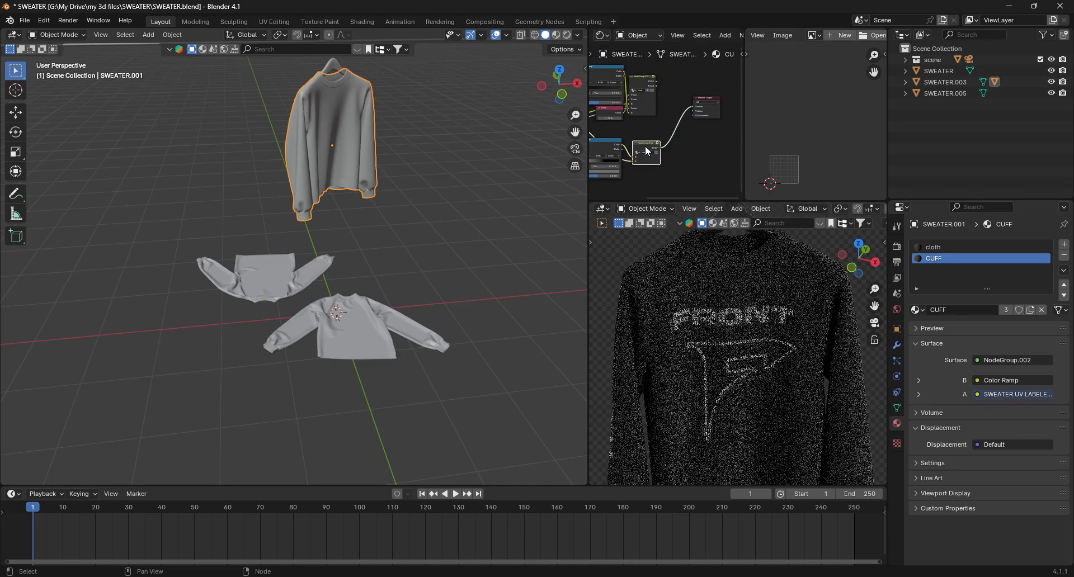
- Zoom out the camera view and move nodes in the CUFF material's node tree
scroll(760, 319, down, 4)
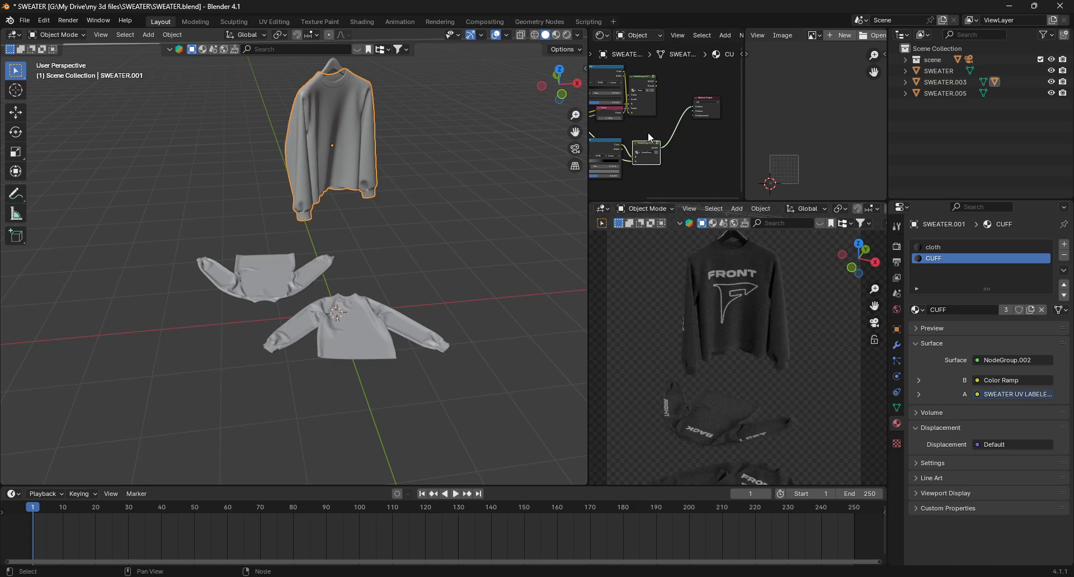
scroll(649, 126, down, 4)
shift+middle_drag(649, 126, 596, 106)
scroll(728, 90, up, 6)
middle_drag(728, 89, 674, 87)
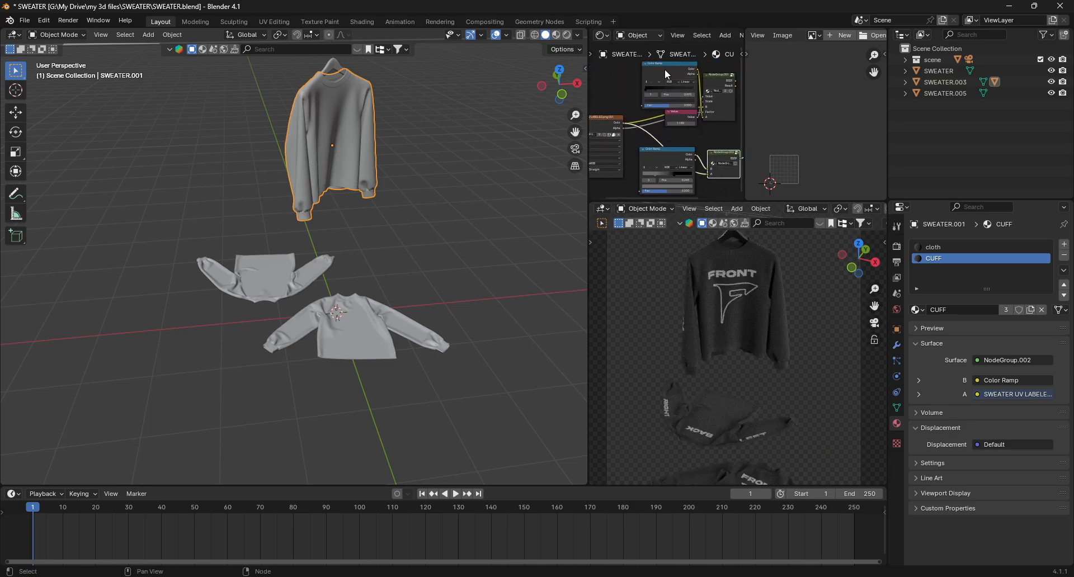
click(656, 72)
drag(659, 158, 665, 161)
- Reconnect nodes in the CUFF material's node tree
middle_drag(631, 137, 692, 120)
click(664, 101)
drag(651, 100, 656, 86)
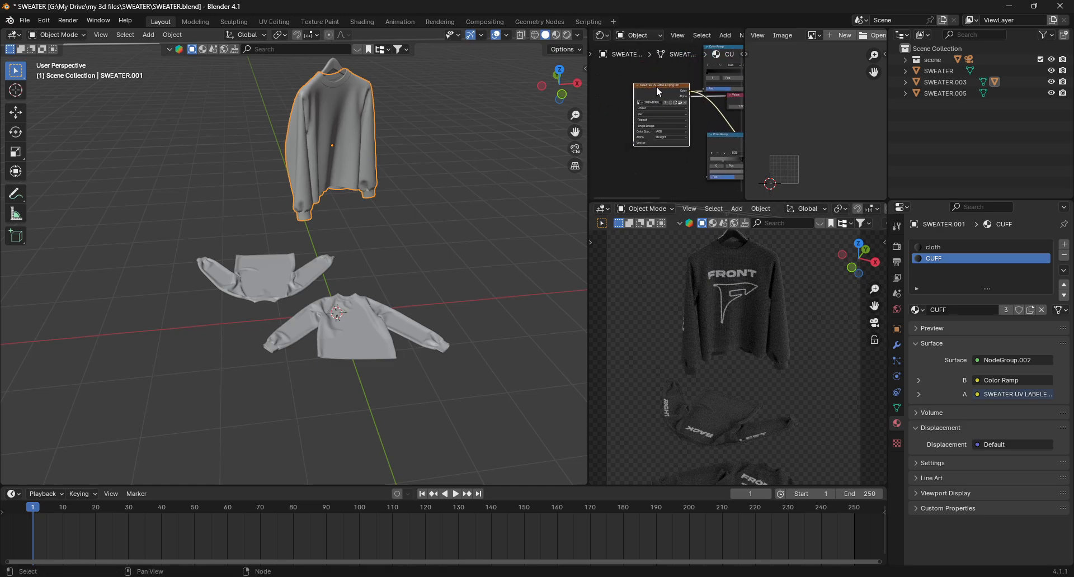
scroll(696, 113, down, 4)
click(696, 113)
middle_drag(696, 112, 646, 153)
scroll(717, 289, down, 3)
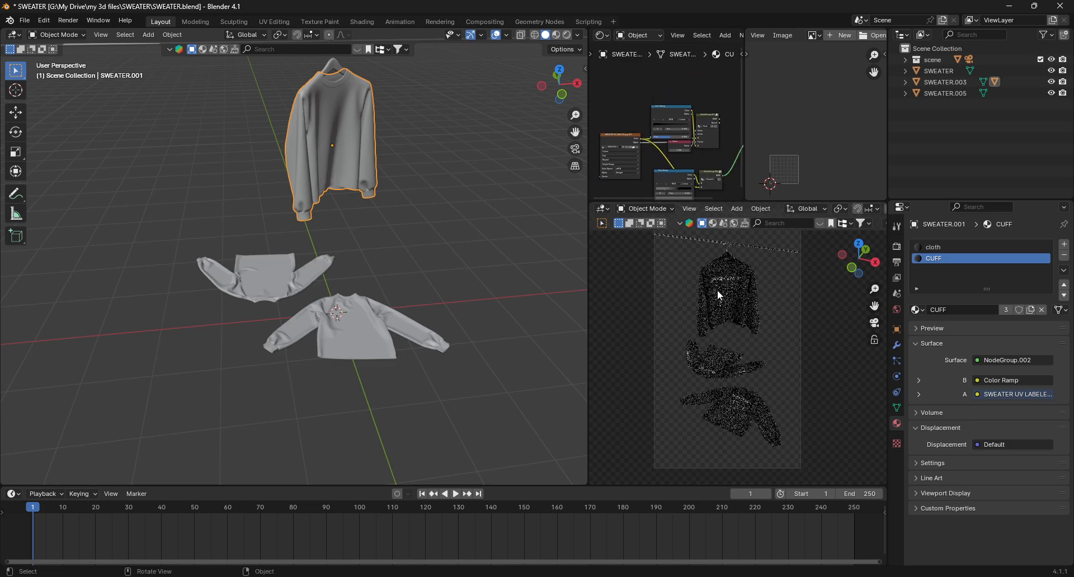